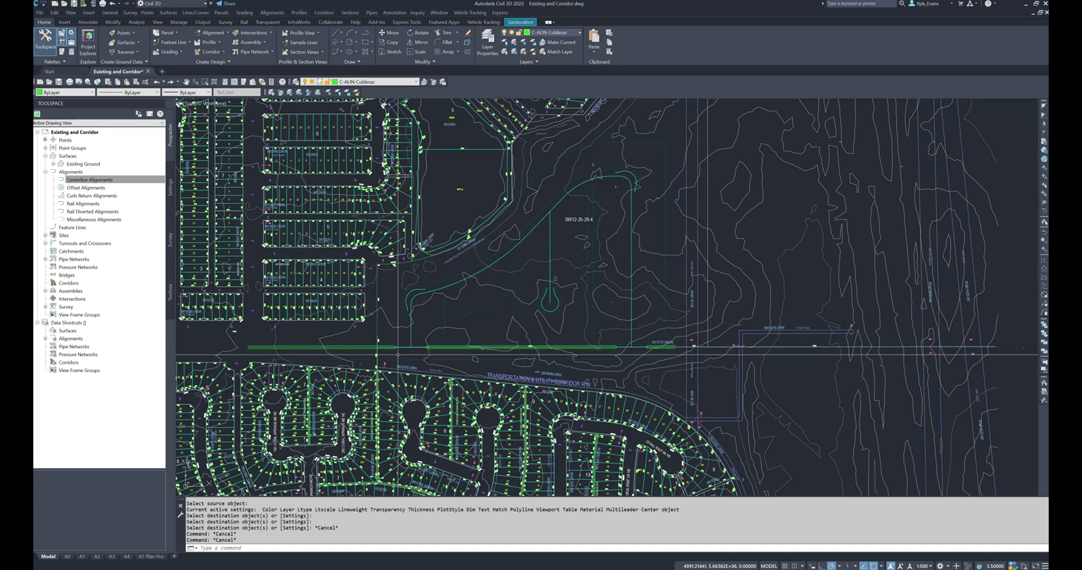
Highlight the road centrelines of the new subdivision, including the cul-de-sac centreline, to review the street layout
click(402, 349)
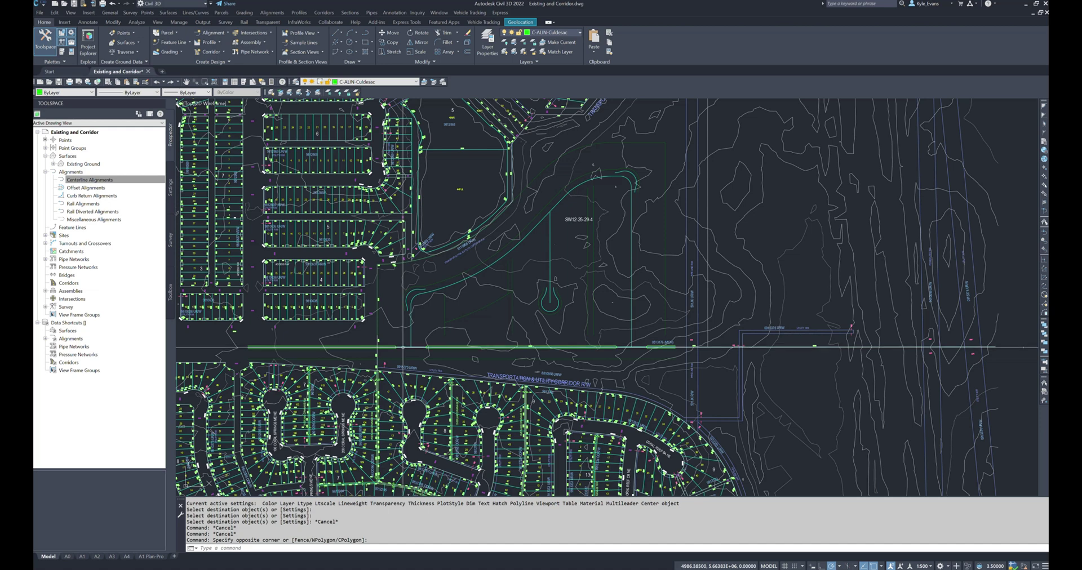
click(550, 244)
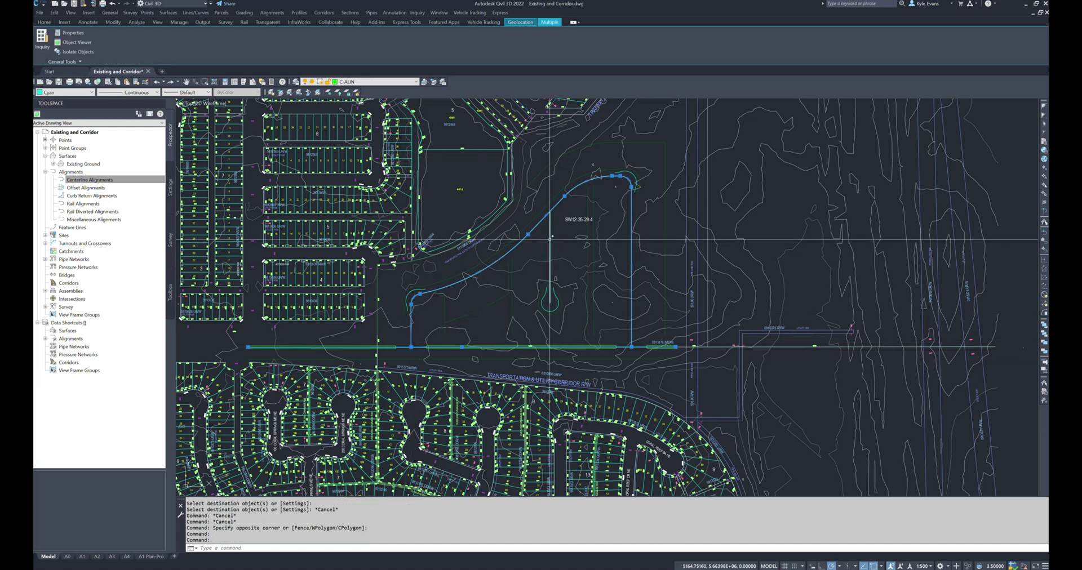
click(550, 254)
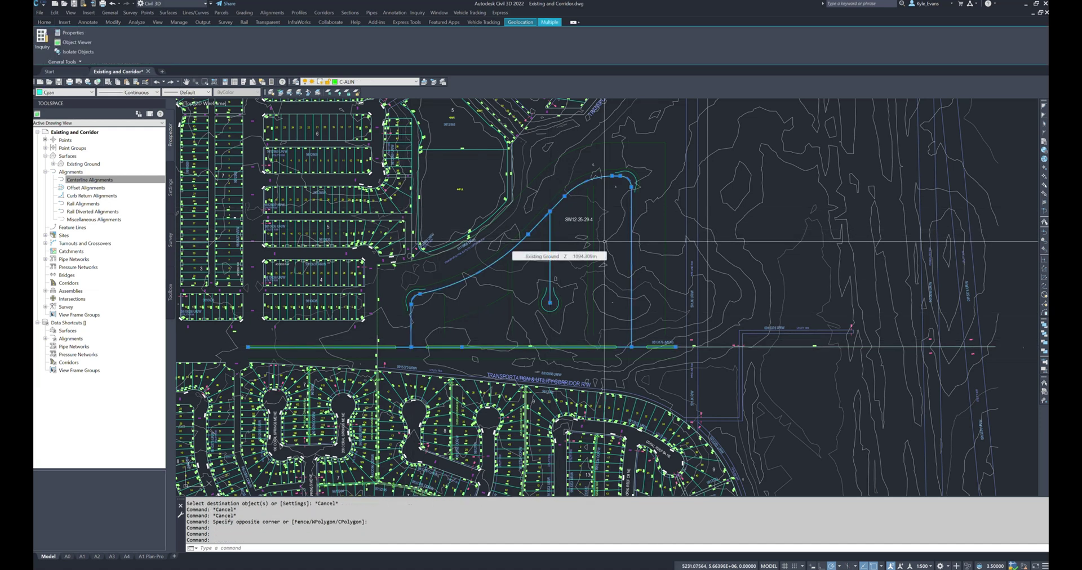
key(Escape)
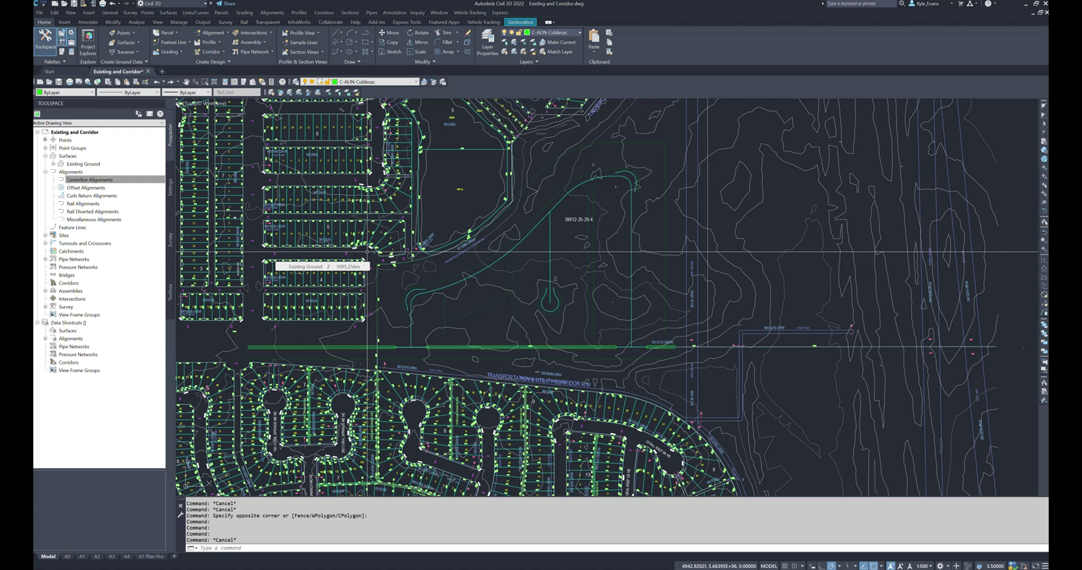
Highlight the outer boundary polyline surrounding the new subdivision to review its extent
click(378, 283)
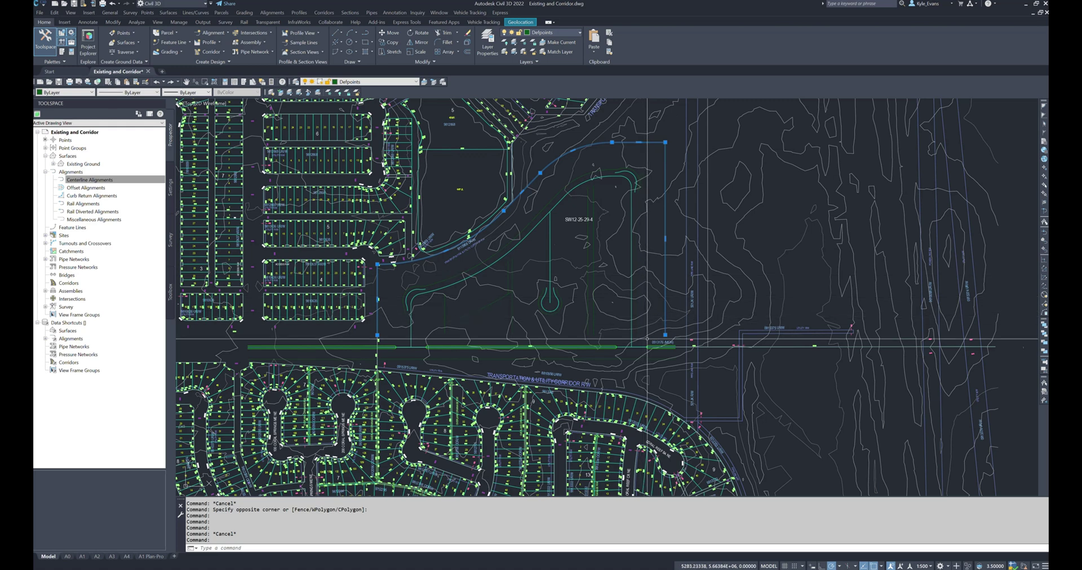
click(601, 358)
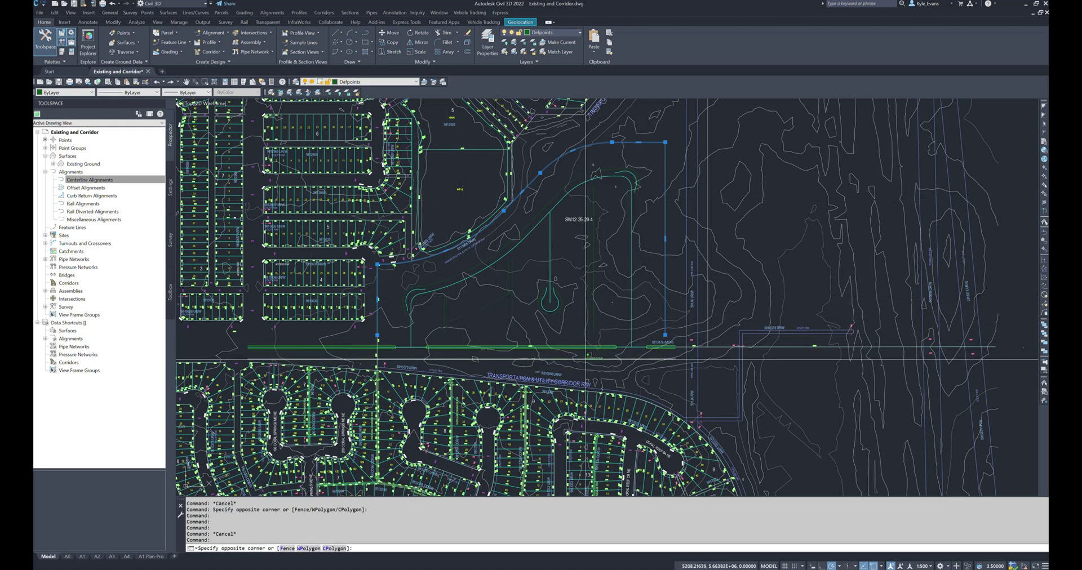
key(Escape)
Highlight the interior block property lines between the new roads to review them
click(594, 216)
click(578, 202)
click(597, 242)
click(448, 310)
click(451, 339)
click(437, 296)
click(518, 341)
click(503, 281)
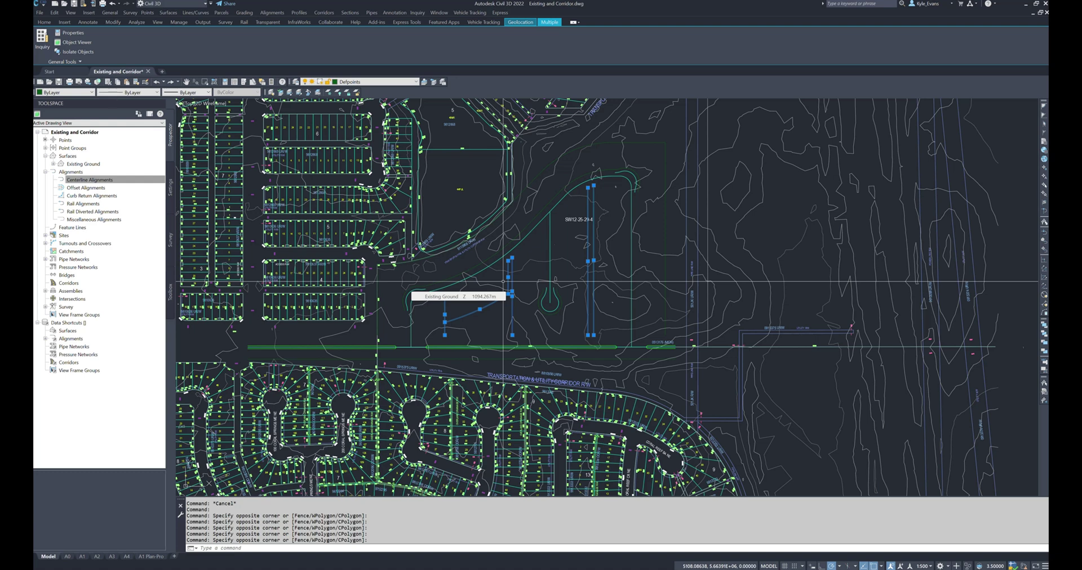
Freeze the C-EXST-LEGL layer by picking an existing legal lot line with Layer Freeze
click(333, 92)
click(381, 241)
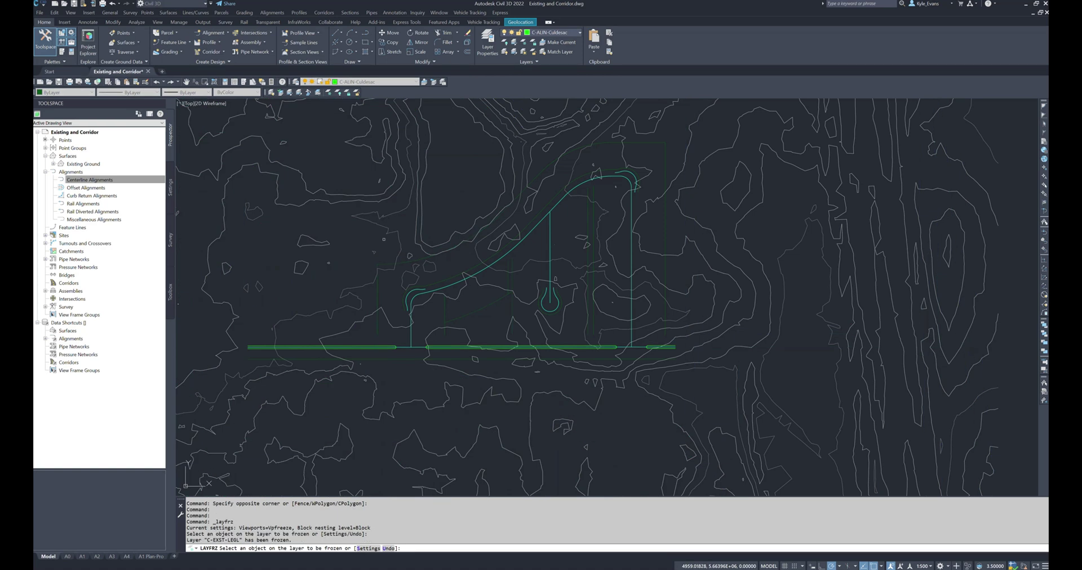
right_click(465, 202)
click(489, 205)
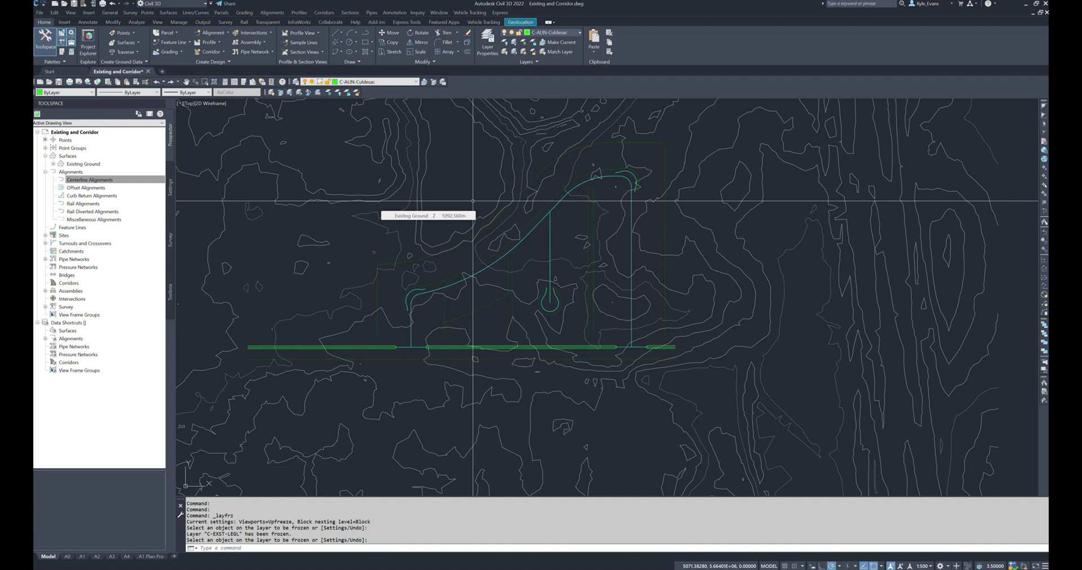
Measure the distance from the lower end of the western corner bulb's cyan curve horizontally to the road centreline
scroll(372, 231, up, 5)
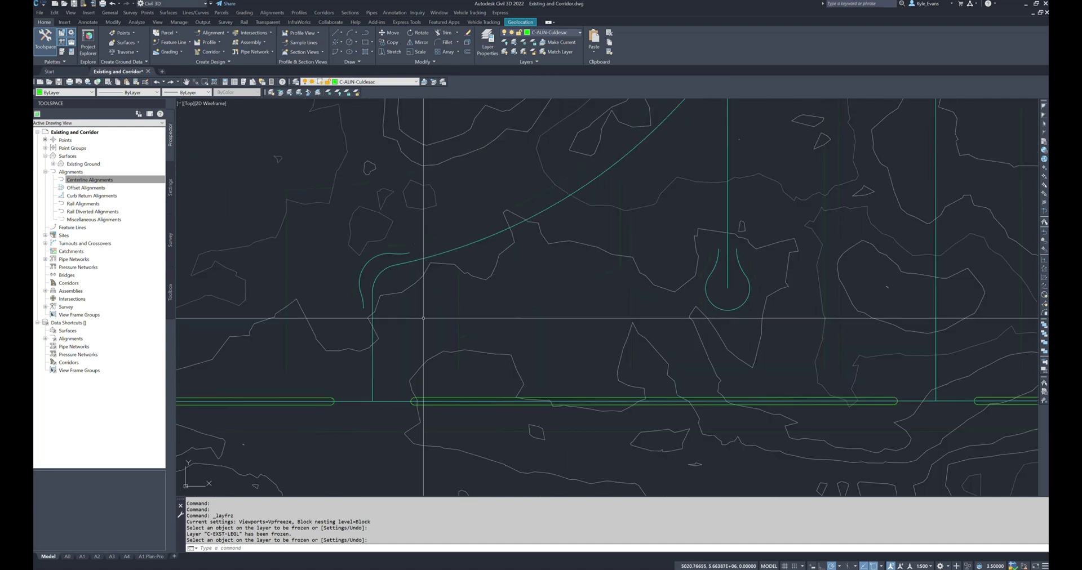
key(Return)
click(371, 231)
click(338, 195)
middle_drag(332, 239, 450, 233)
key(Escape)
click(434, 188)
key(Escape)
text(dist)
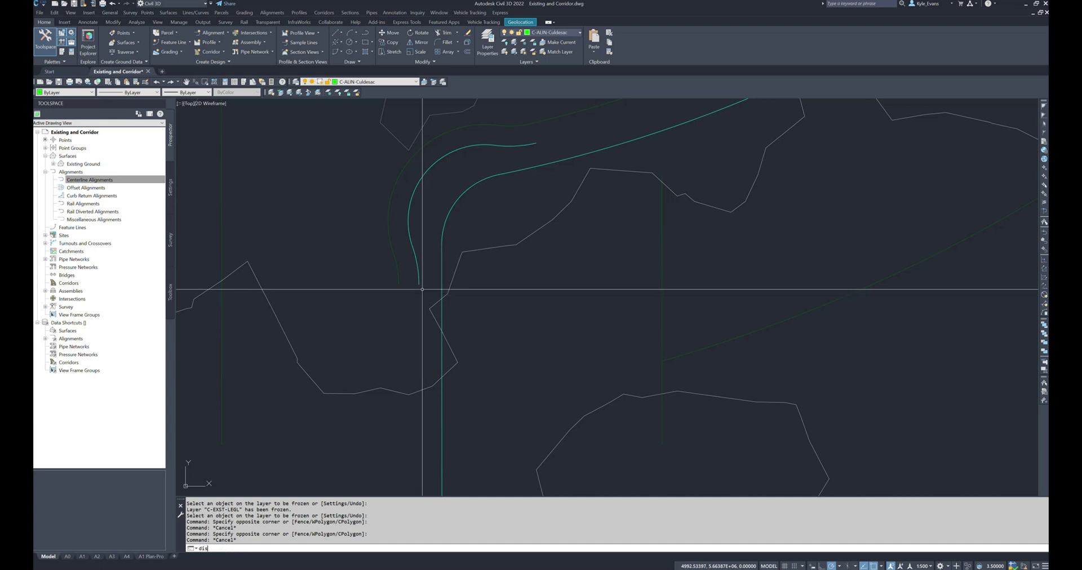
key(Return)
right_click(417, 279)
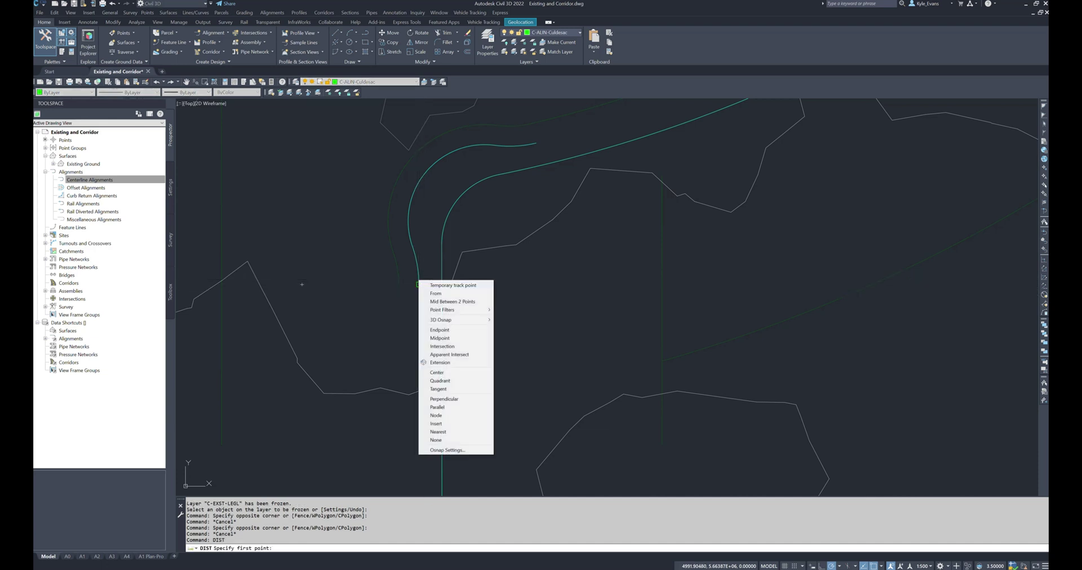
click(420, 284)
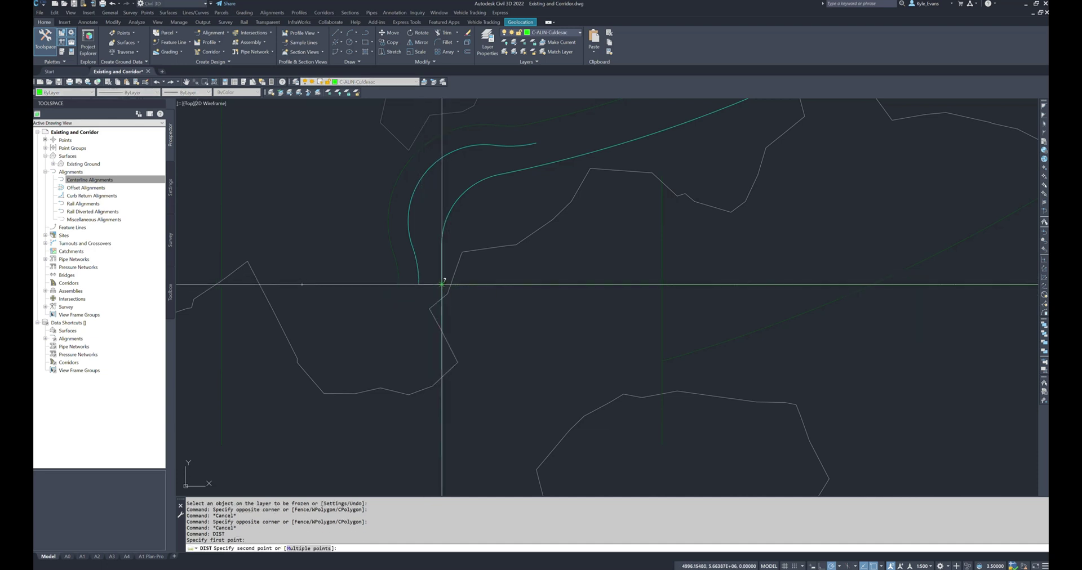
click(442, 285)
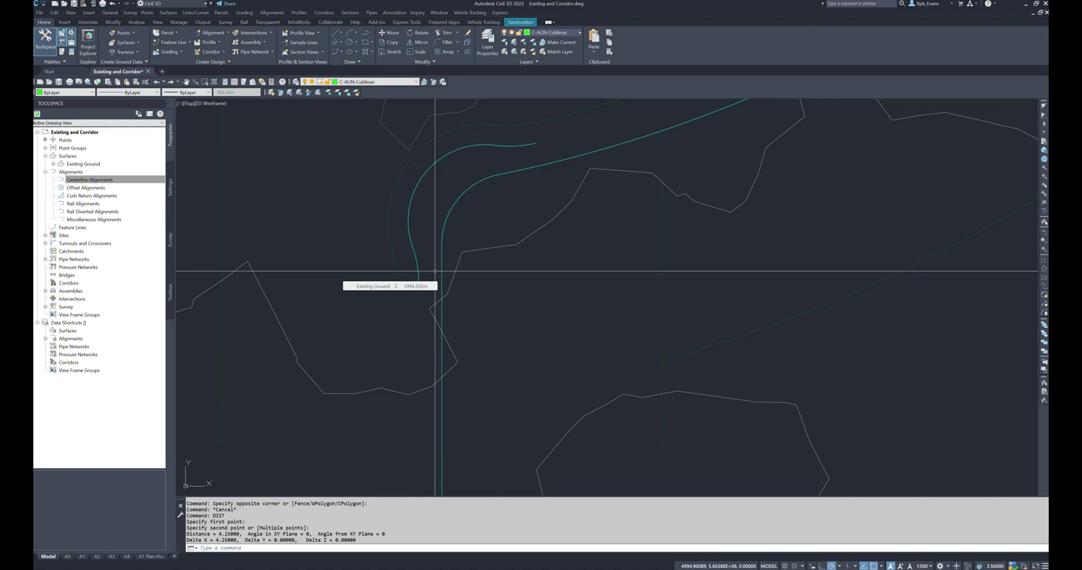
Highlight the two parallel bulb curves at the western road corner and examine their shape and lower ends
middle_drag(411, 227, 410, 305)
click(314, 164)
click(563, 365)
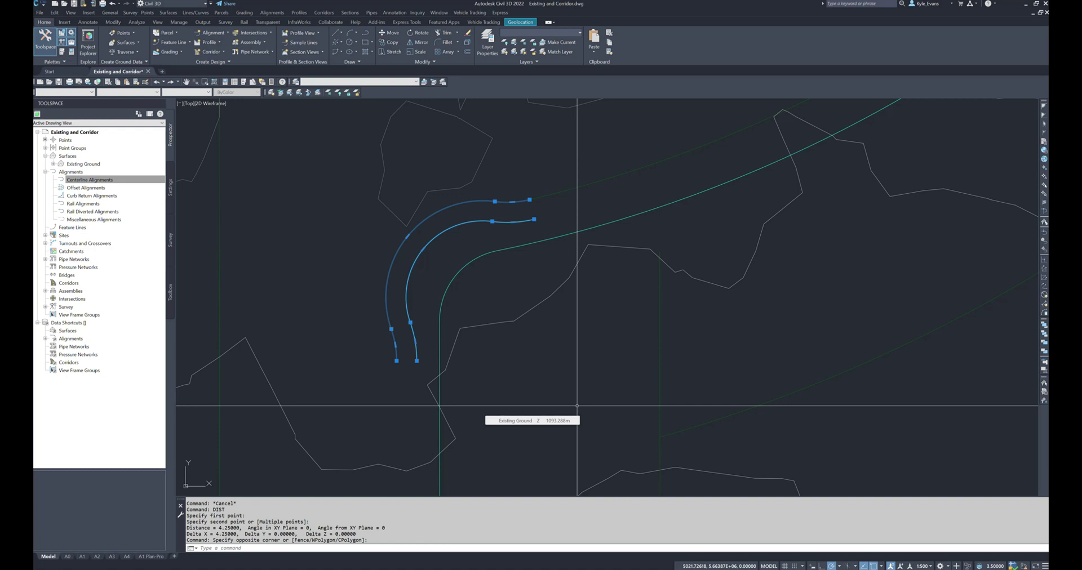
middle_drag(515, 294, 569, 294)
key(Escape)
click(451, 270)
click(445, 292)
click(473, 298)
click(413, 310)
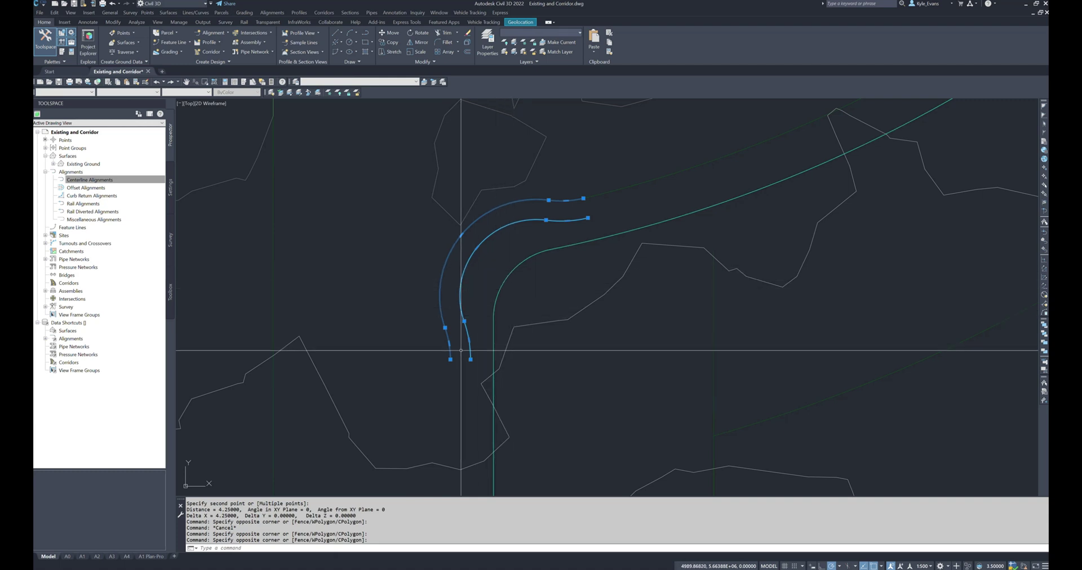
click(476, 366)
click(466, 338)
click(459, 362)
click(440, 355)
key(Escape)
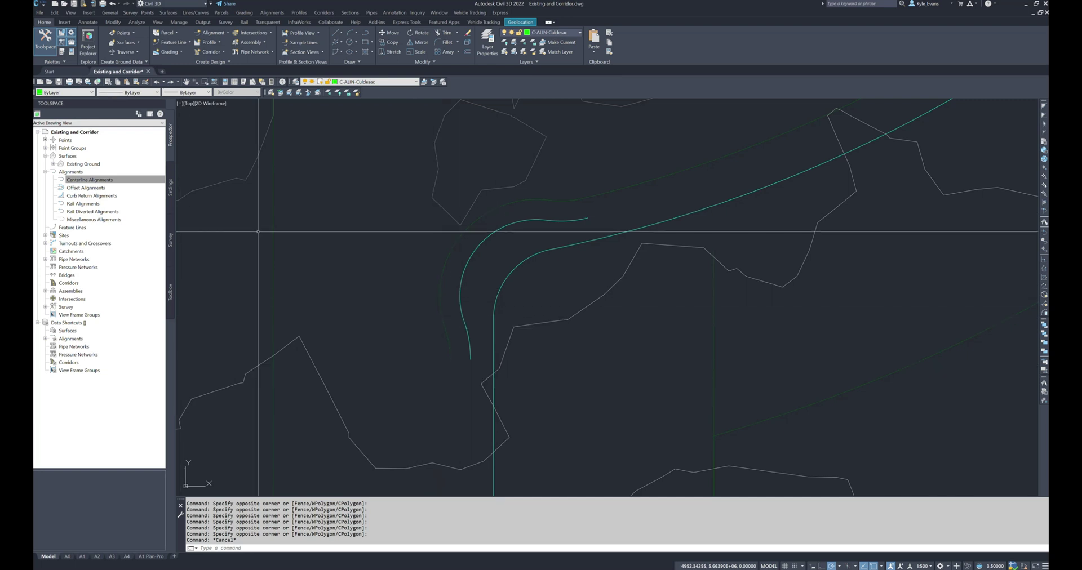
Switch to the subdivision design guidelines PDF in the browser and go to the Residential Streets cross sections
key(alt+Tab)
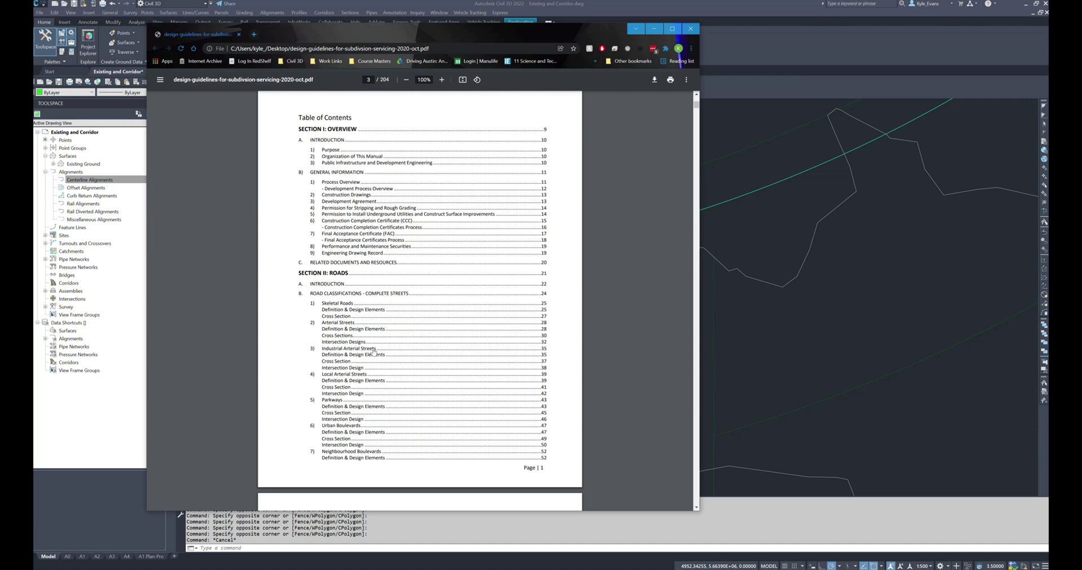
scroll(350, 417, down, 5)
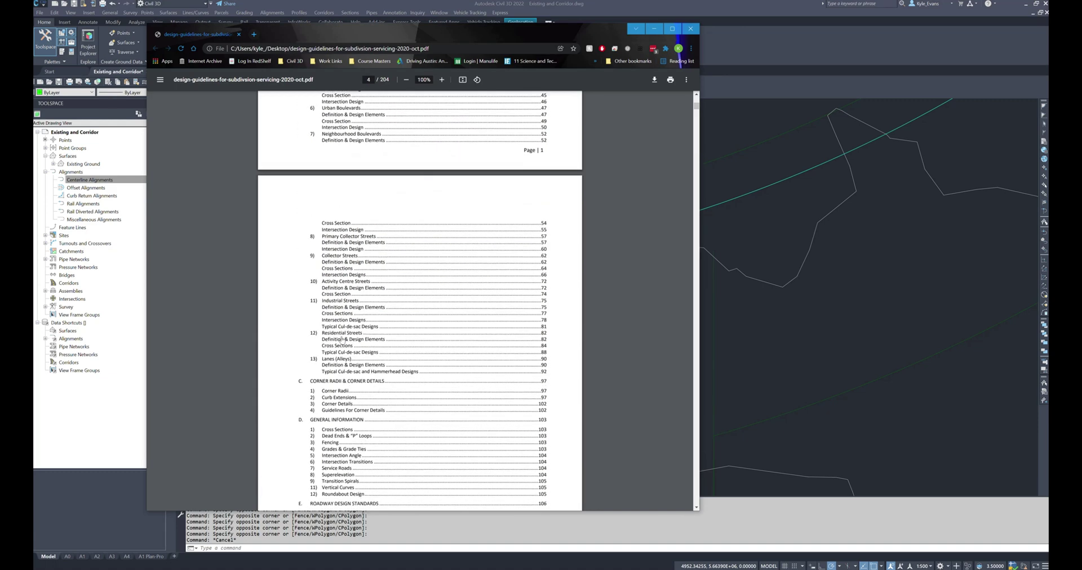
click(342, 339)
scroll(485, 282, down, 10)
scroll(483, 316, up, 2)
scroll(473, 281, down, 3)
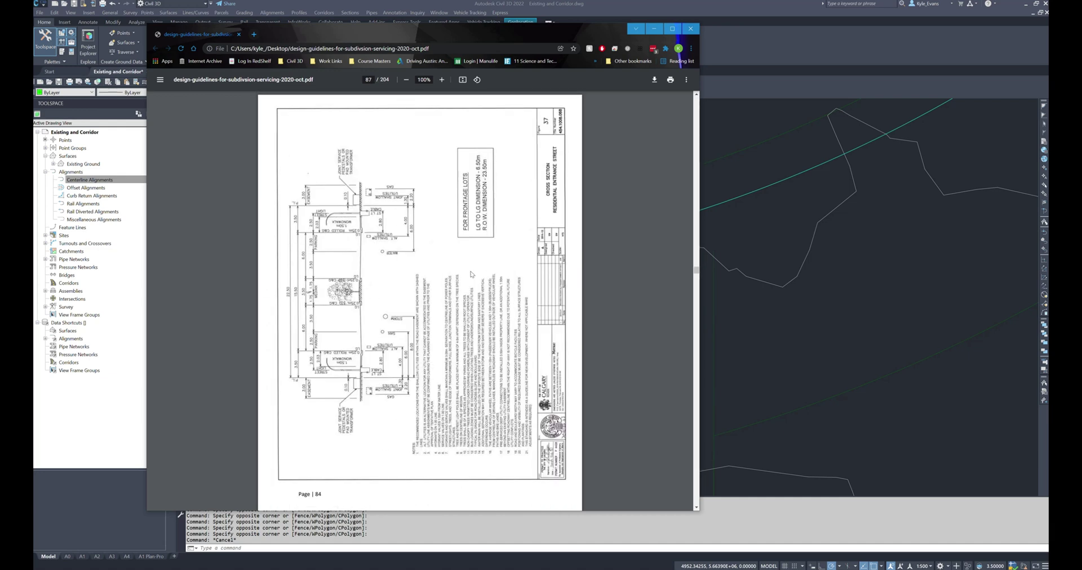
Rotate the PDF pages upright and examine the Residential Street "M" mono-walk, no rear lane cross section up close
click(477, 79)
click(477, 79)
click(477, 80)
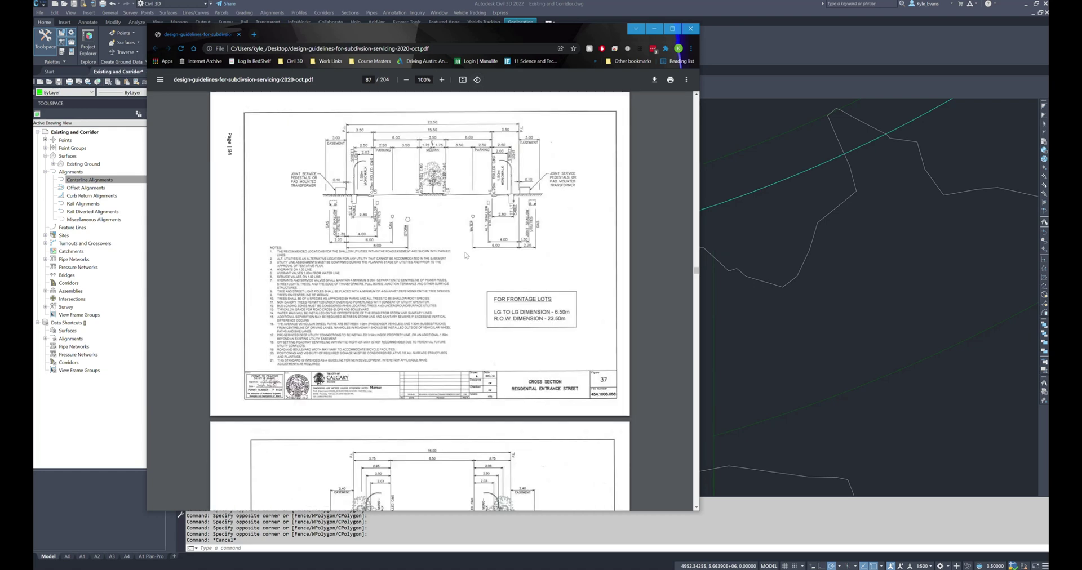
scroll(466, 257, down, 8)
scroll(458, 286, up, 3)
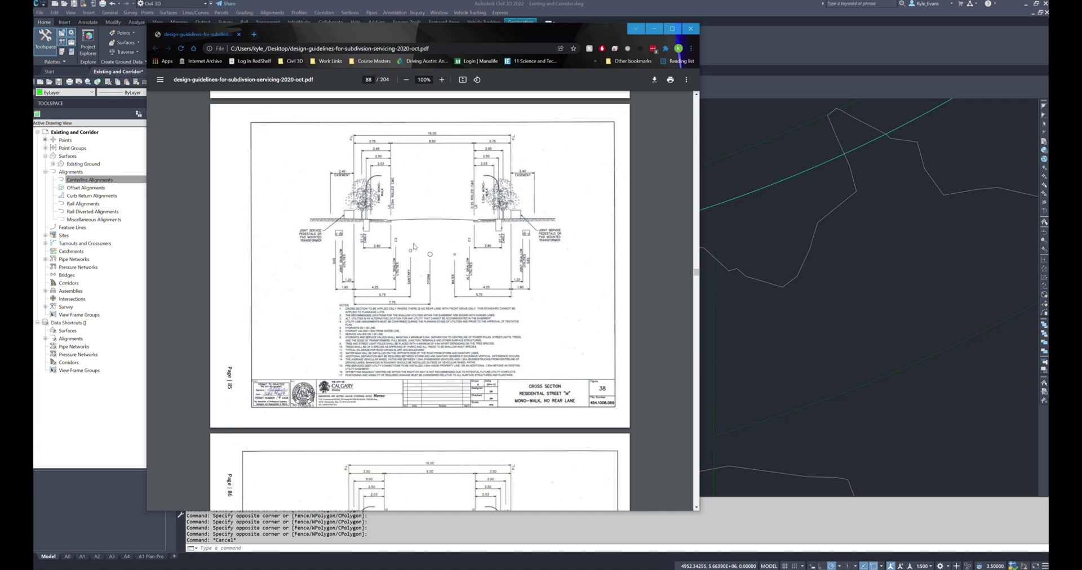
ctrl+scroll(409, 210, up, 5)
scroll(276, 182, up, 1)
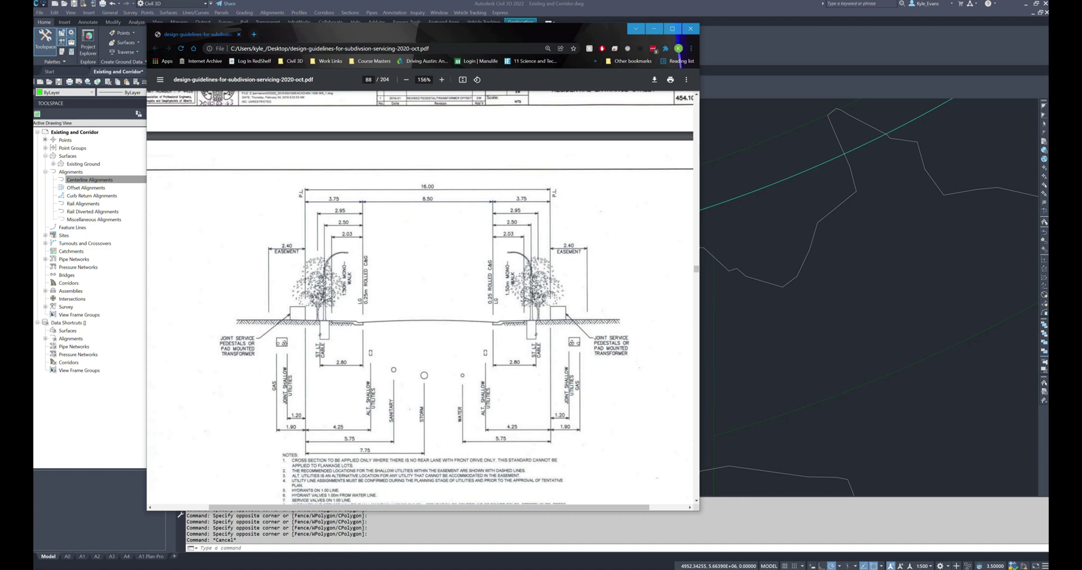
Switch back to Civil 3D and highlight the two corner bulb curves and the cul-de-sac bulb to review them
key(alt+Tab)
scroll(649, 307, up, 5)
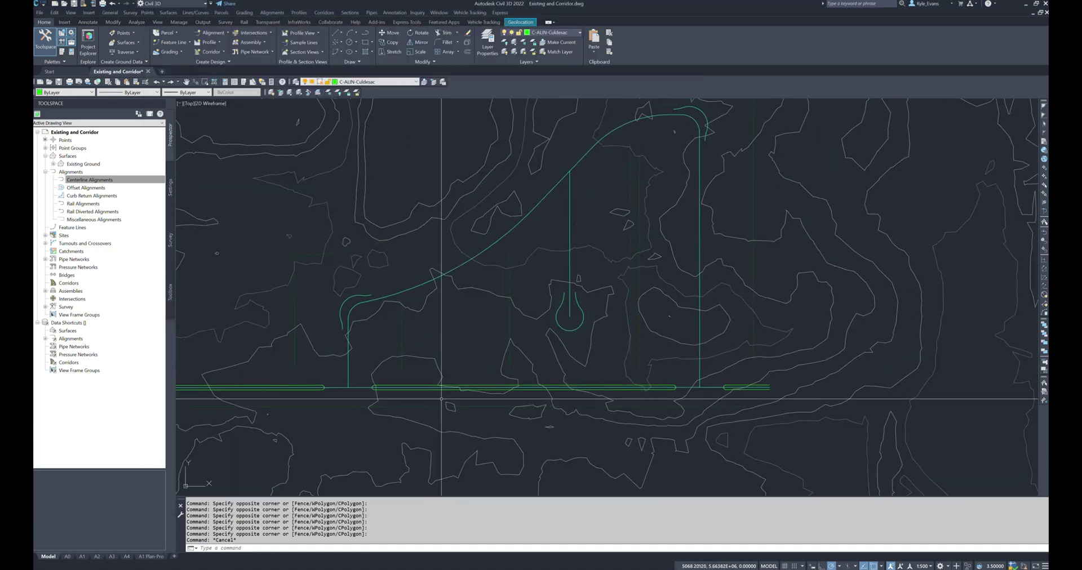
middle_drag(454, 359, 483, 402)
mouse_move(483, 401)
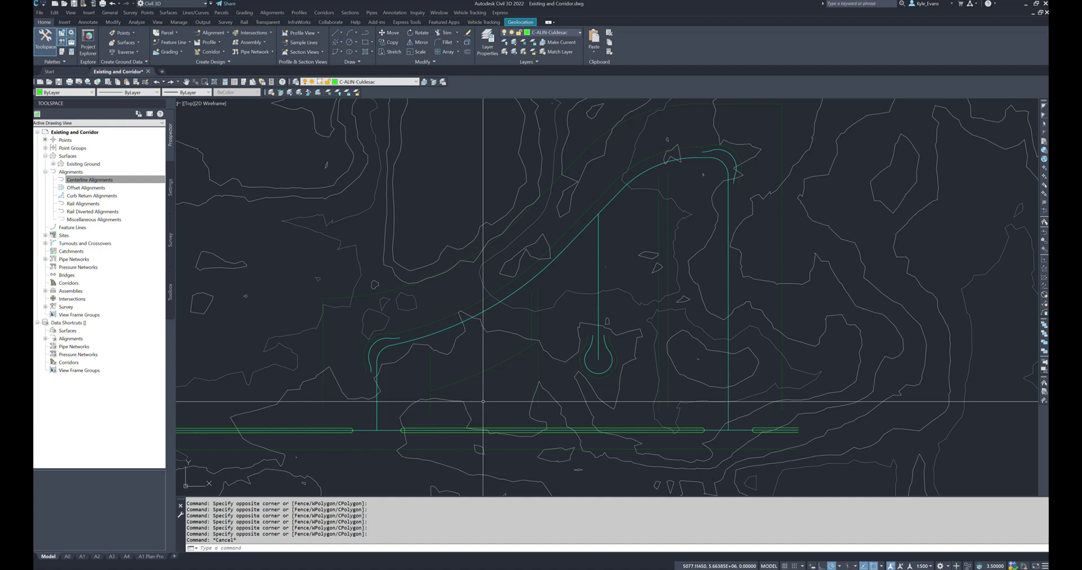
click(728, 153)
click(375, 342)
click(590, 373)
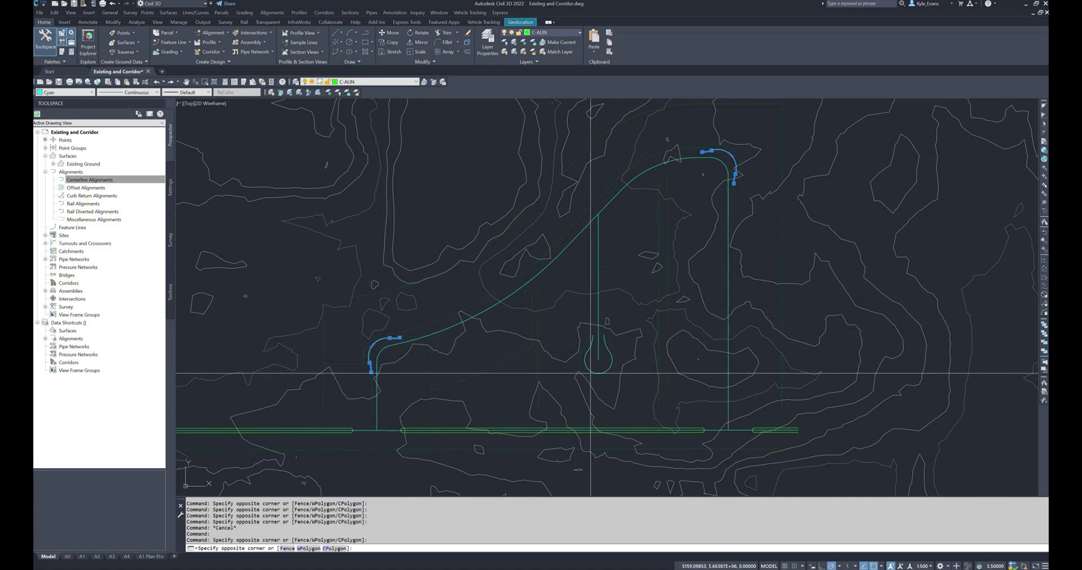
click(591, 374)
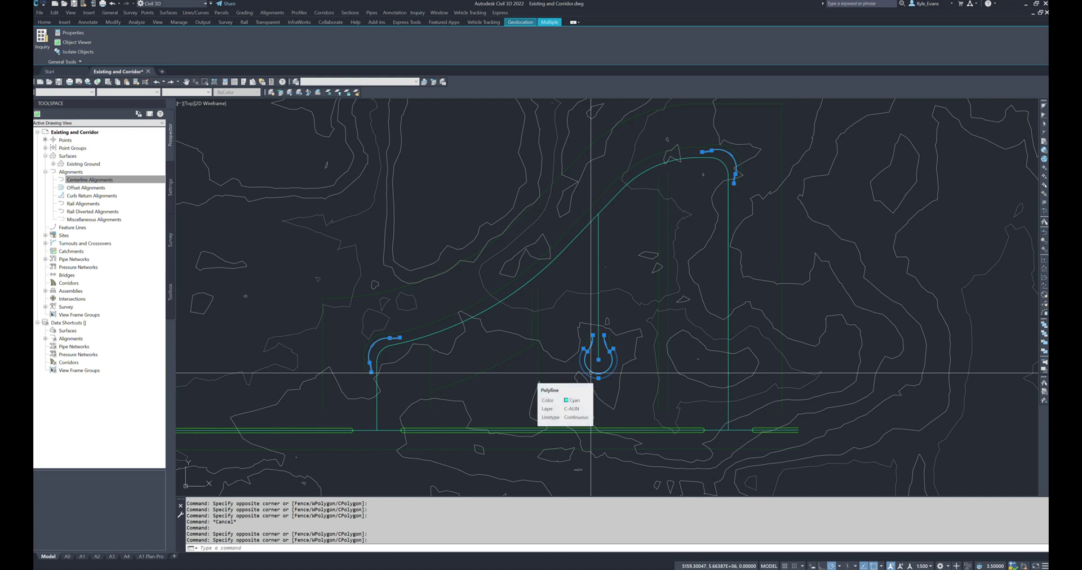
scroll(388, 345, up, 5)
key(Escape)
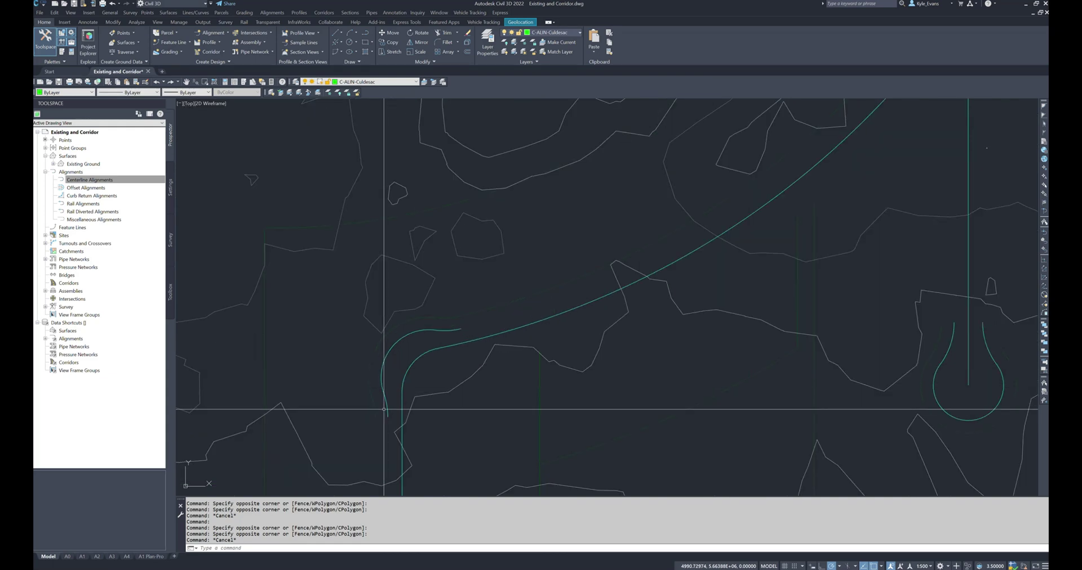
click(386, 415)
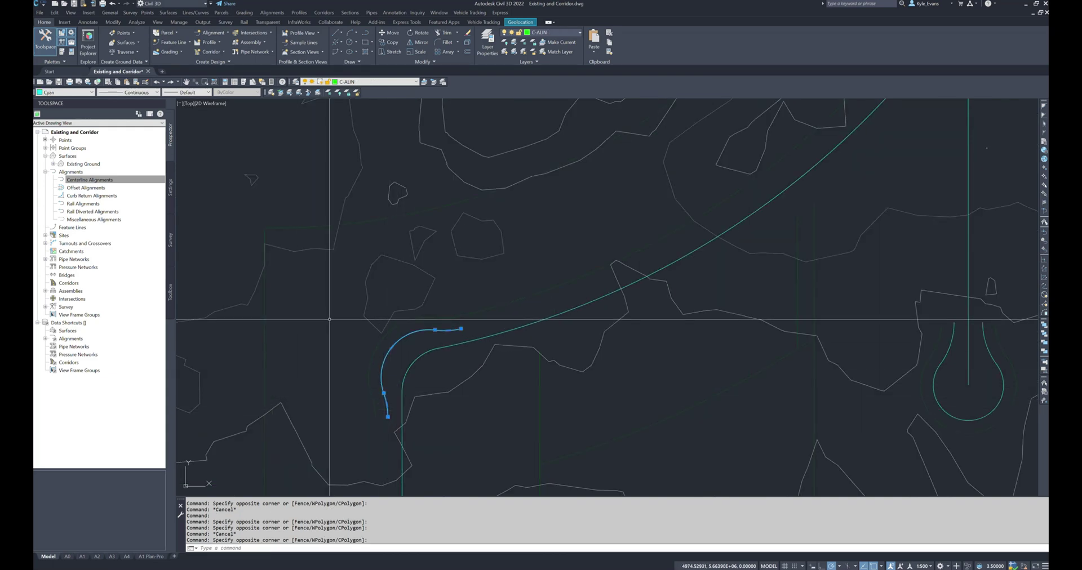
key(Escape)
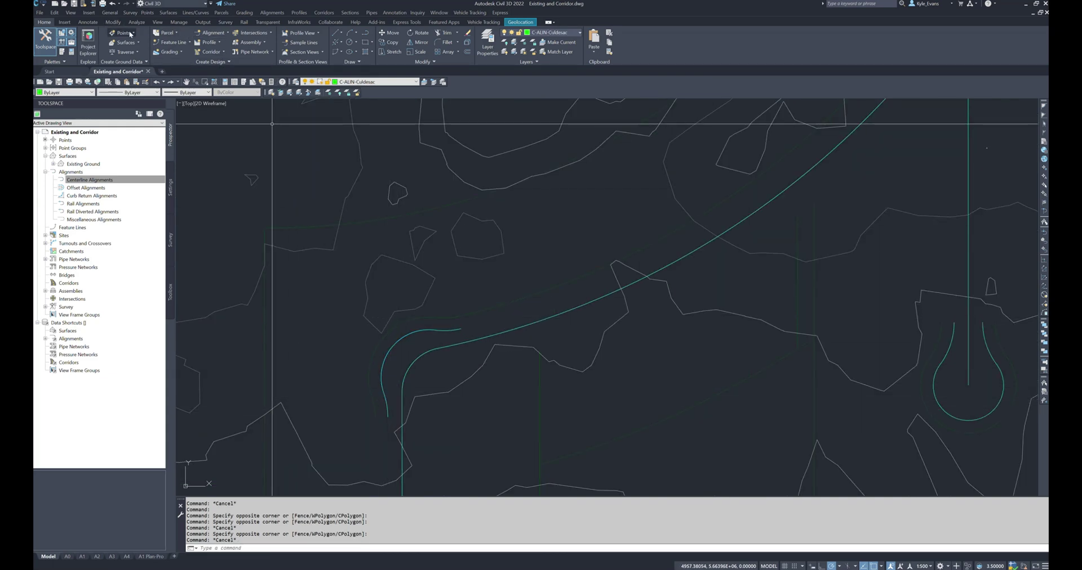
Add a radius dimension to the lower reverse arc of the dark green outer bulb curve at the western road corner
click(88, 22)
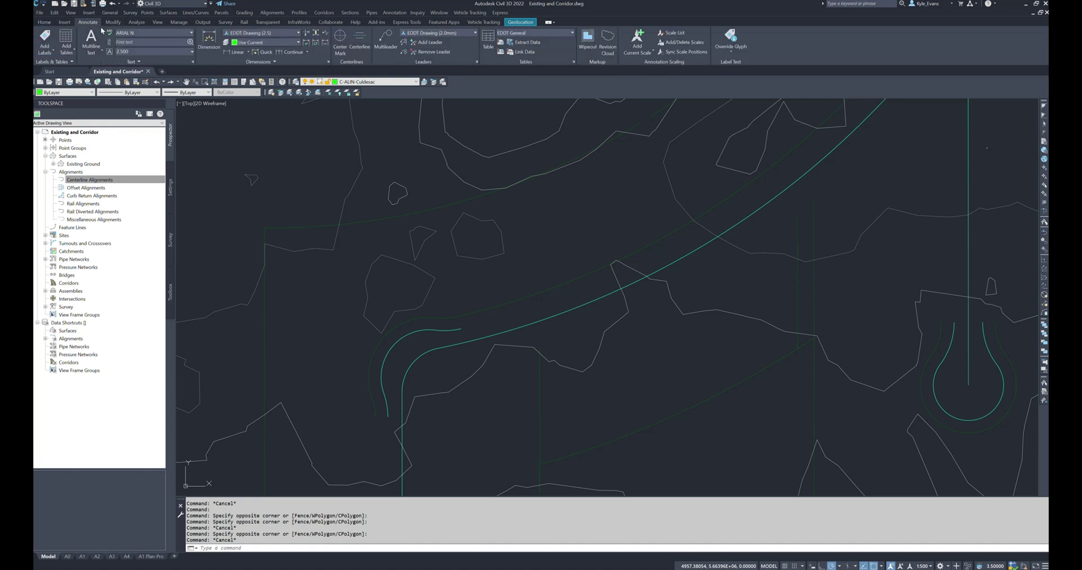
click(247, 51)
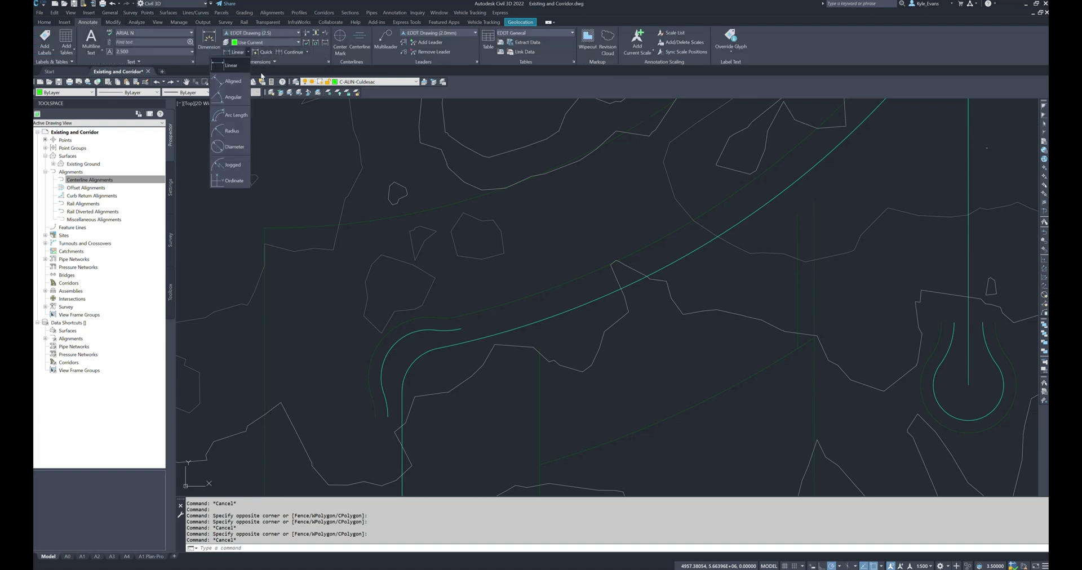
click(232, 131)
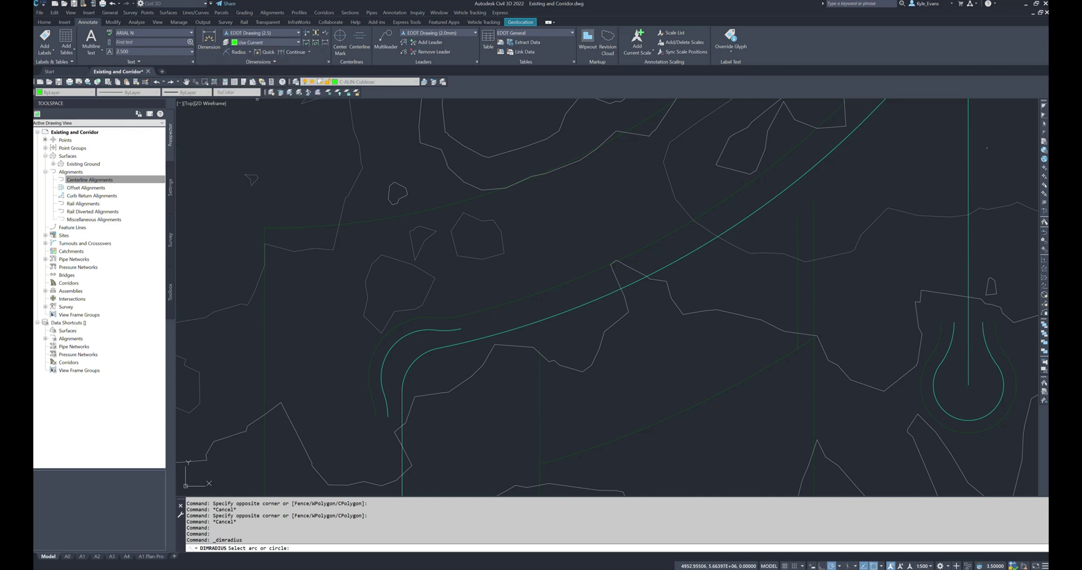
scroll(355, 417, up, 4)
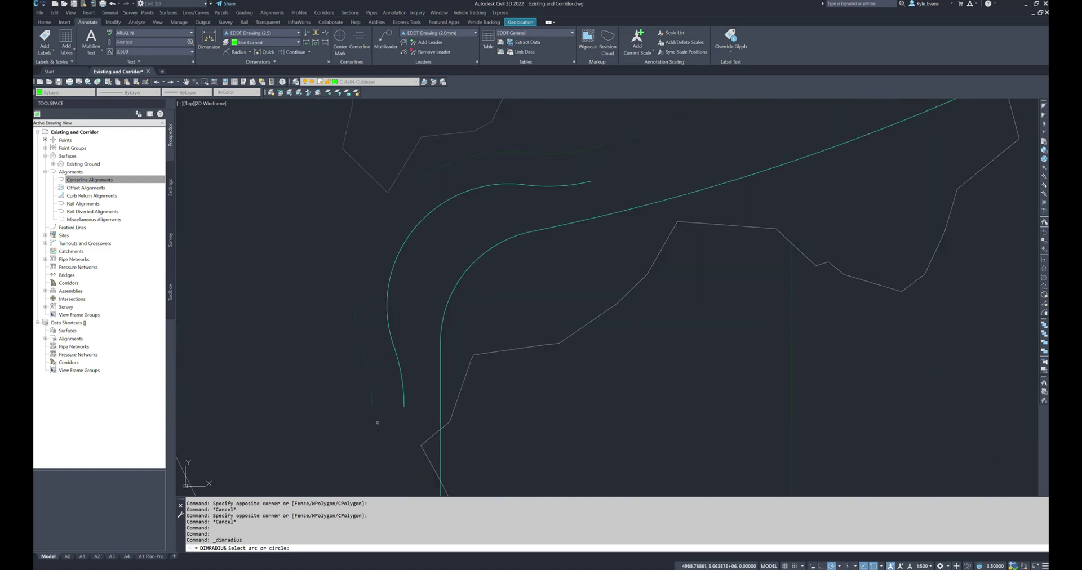
click(370, 378)
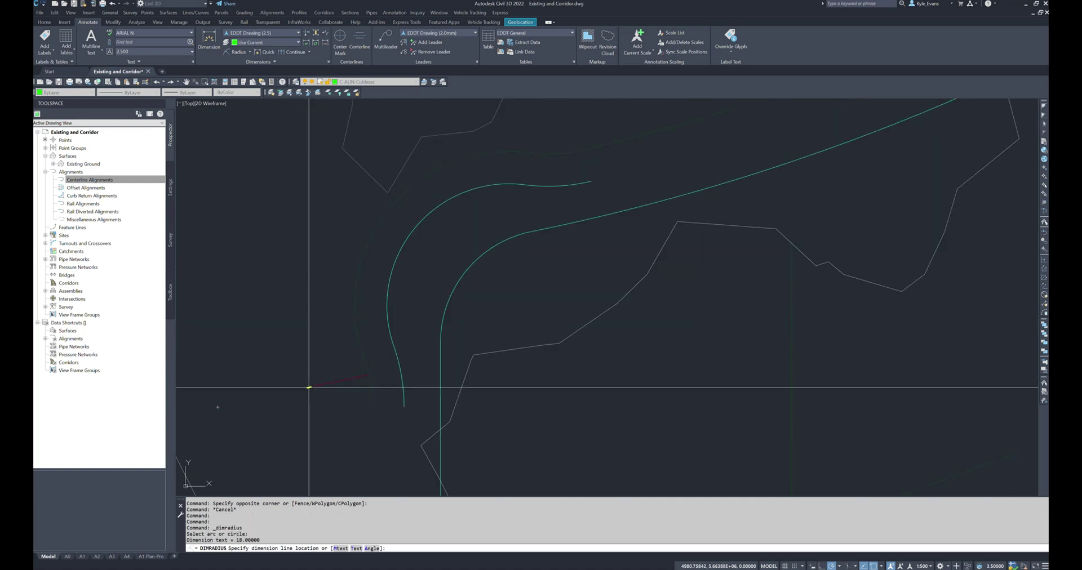
scroll(367, 398, up, 6)
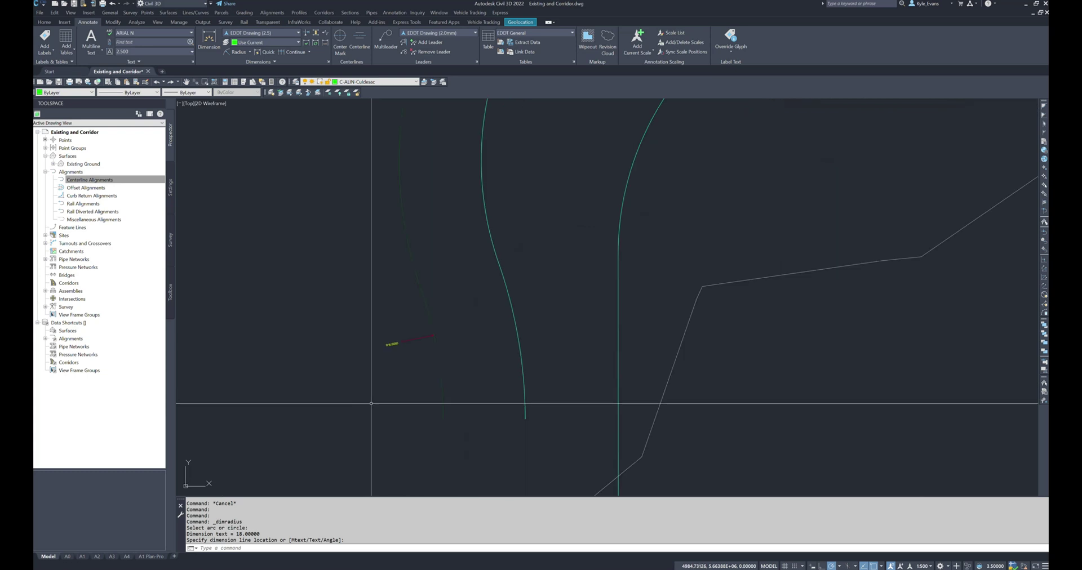
scroll(411, 330, down, 2)
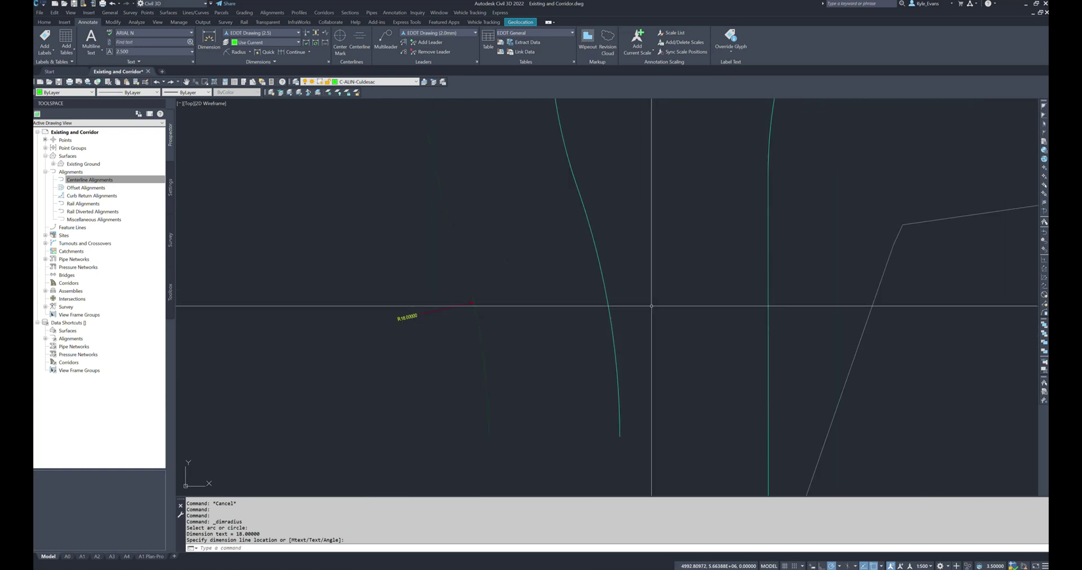
scroll(417, 331, up, 2)
scroll(420, 332, down, 4)
Add a radius dimension to the main central arc of the dark green outer bulb curve at the western corner
key(Return)
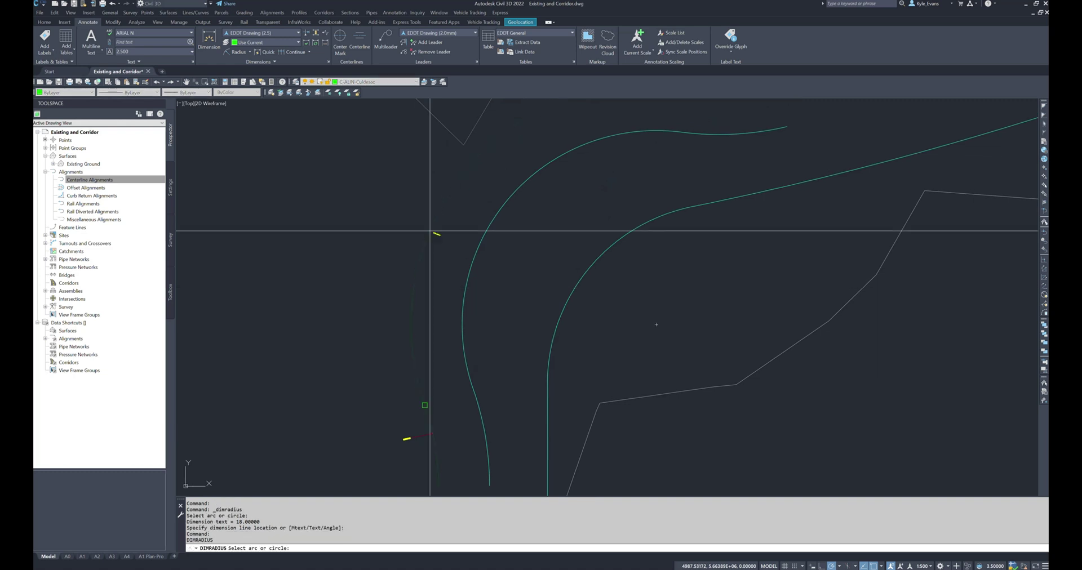
click(432, 231)
scroll(437, 230, up, 5)
click(441, 228)
scroll(567, 230, down, 5)
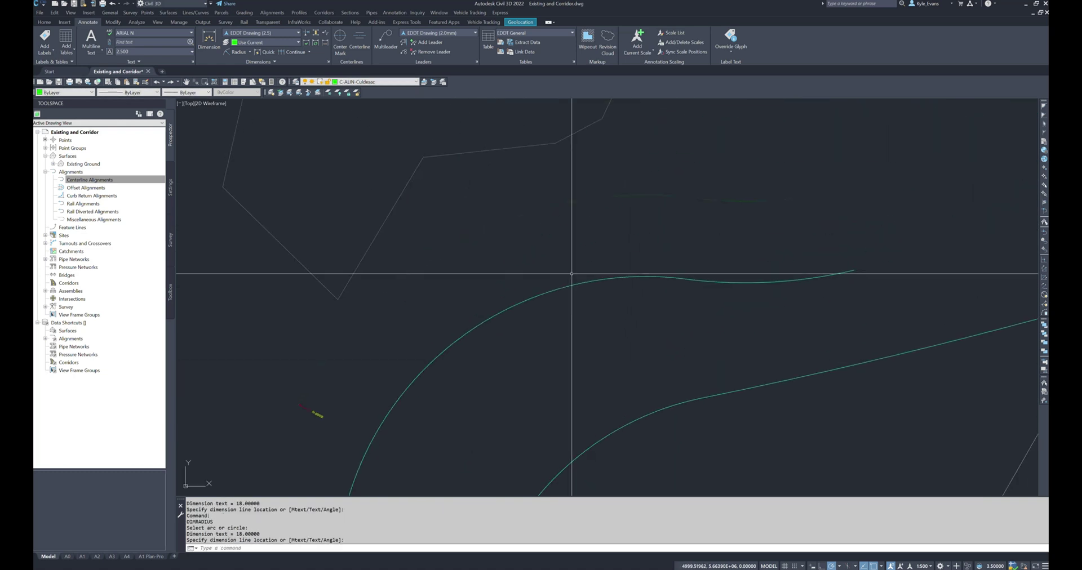
Add a radius dimension to the eastern reverse arc of the dark green outer bulb curve
key(Return)
click(724, 202)
click(727, 201)
click(732, 201)
scroll(739, 186, up, 5)
click(739, 192)
scroll(700, 270, down, 5)
Add a radius dimension to the eastern reverse arc of the teal bulb curve and compare it with the outer curve's dimension
key(Return)
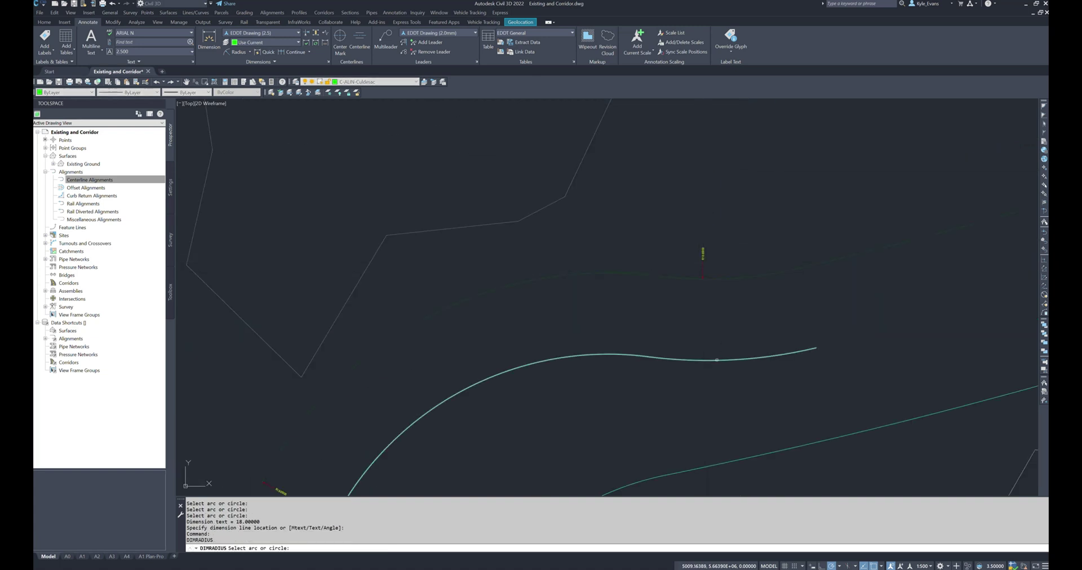
click(716, 358)
scroll(697, 348, up, 5)
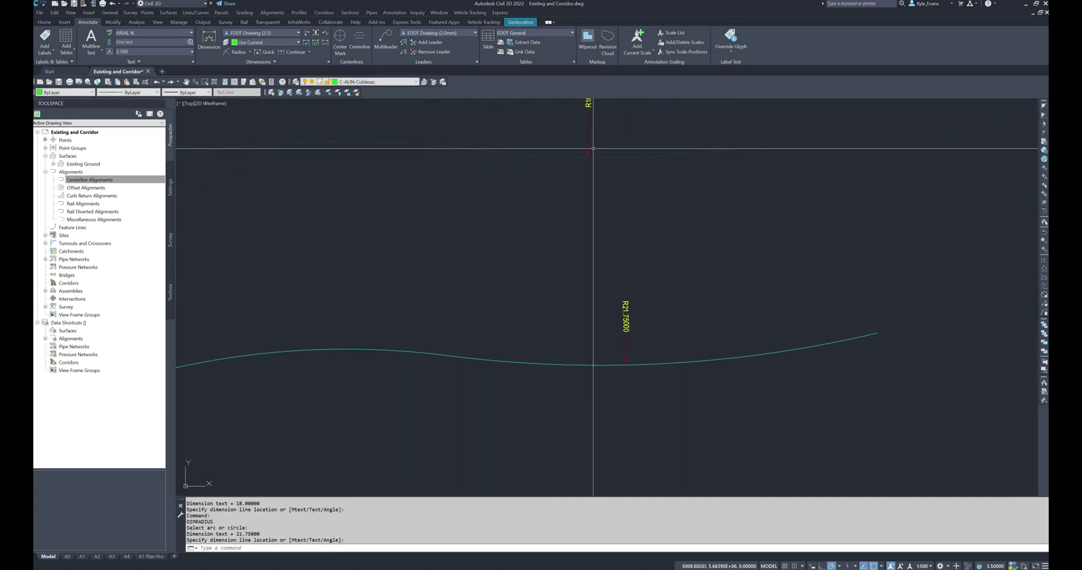
scroll(674, 309, down, 5)
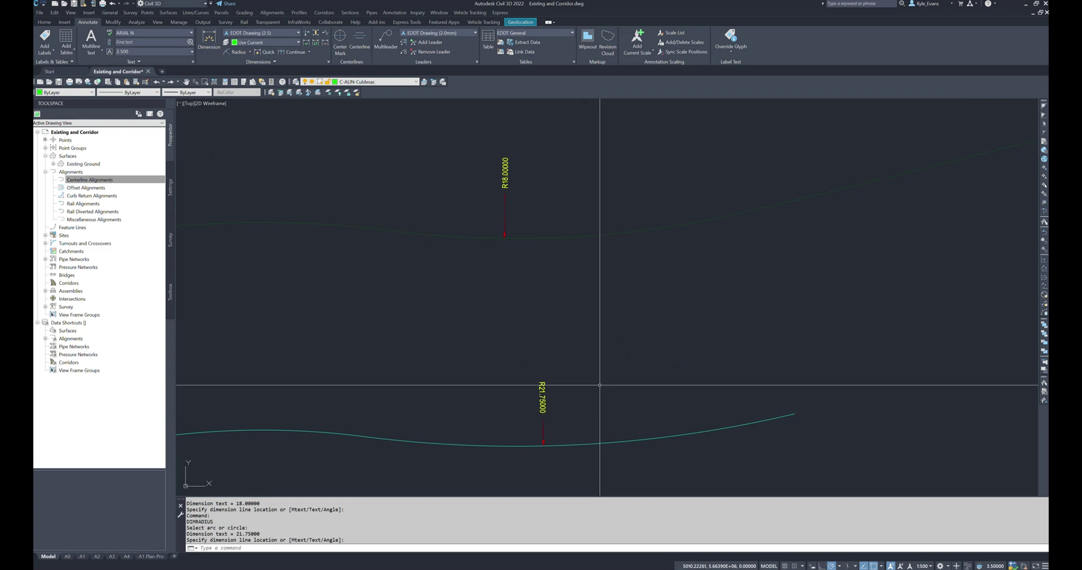
scroll(618, 350, up, 5)
scroll(572, 331, down, 5)
Add a radius dimension to the main central arc of the teal bulb curve at the western corner
click(495, 370)
key(Return)
click(447, 331)
scroll(445, 349, up, 5)
click(442, 369)
Add a radius dimension to the lower reverse arc of the teal bulb curve at the western corner
key(Return)
scroll(445, 383, down, 5)
scroll(514, 361, up, 3)
click(511, 352)
scroll(510, 352, up, 3)
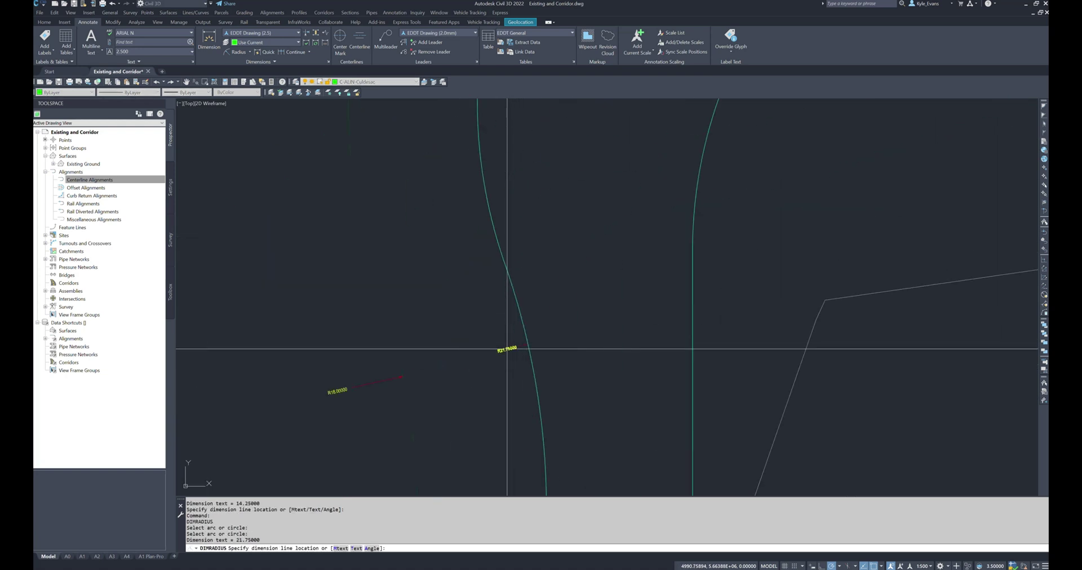
click(471, 331)
Add a radius dimension to the western entry arc of the teal cul-de-sac bulb curve
key(Return)
scroll(406, 395, down, 4)
scroll(563, 360, up, 5)
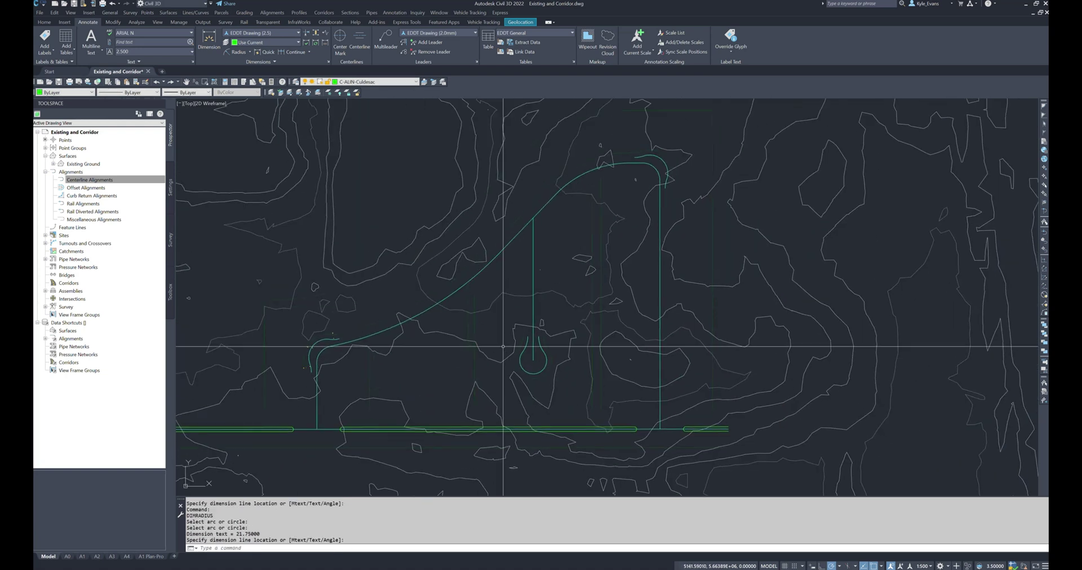
click(619, 324)
scroll(620, 321, up, 4)
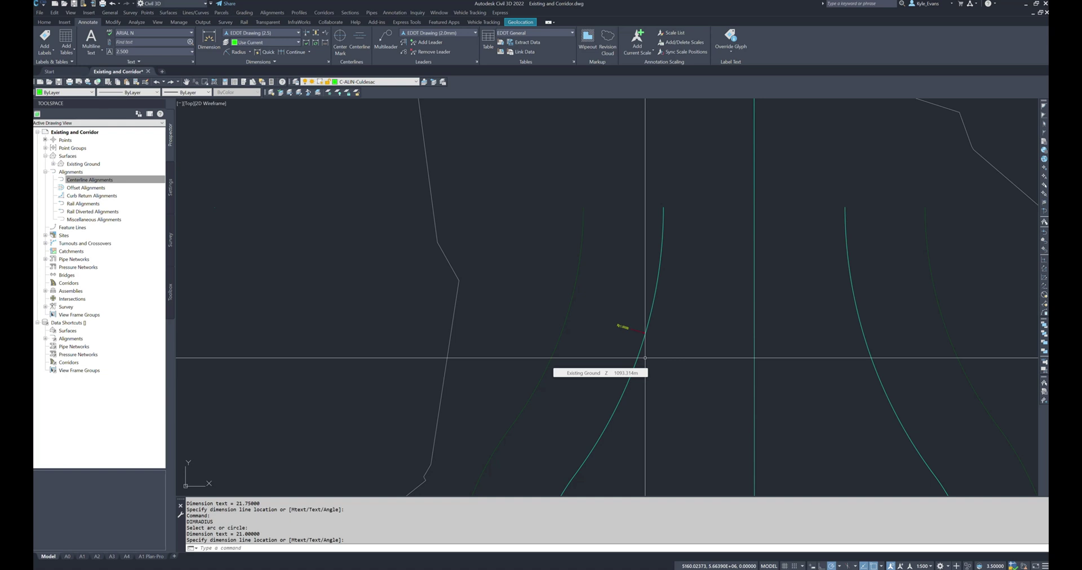
click(645, 358)
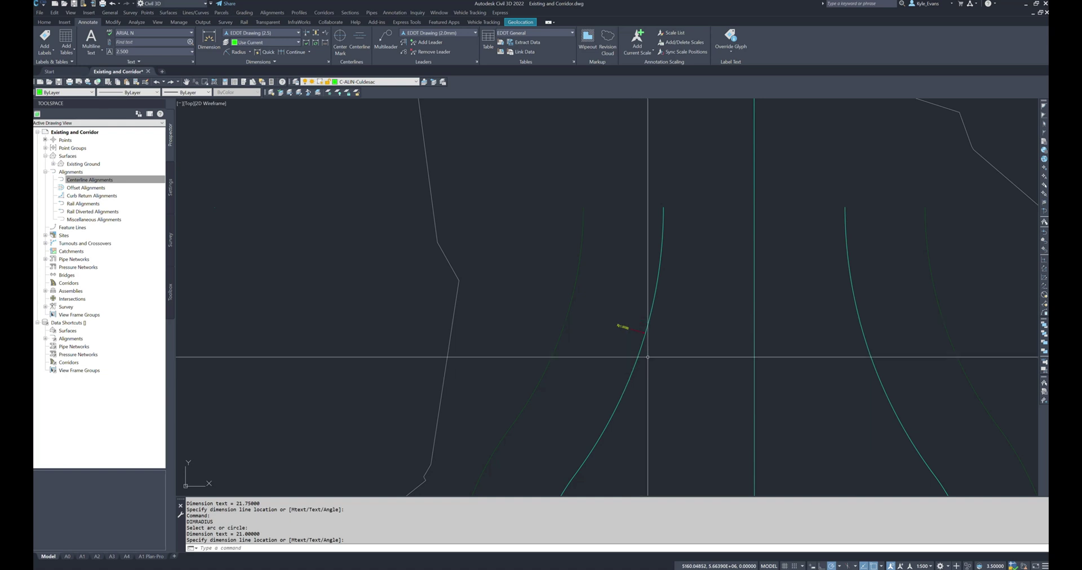
Add a radius dimension to the western entry arc of the dark green outer curve around the cul-de-sac
scroll(620, 316, up, 5)
key(Return)
click(475, 251)
click(430, 230)
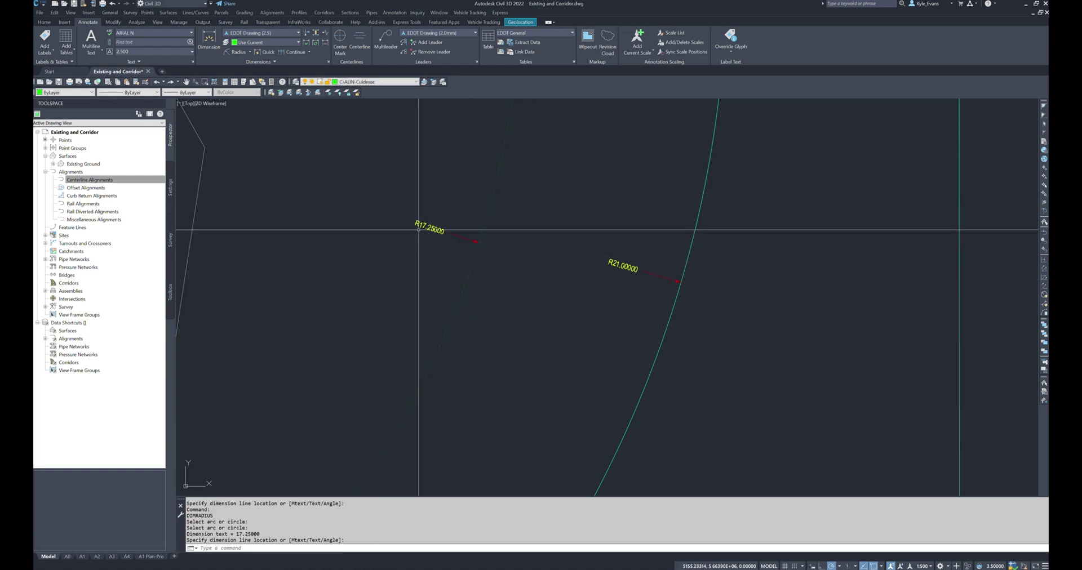
Add a radius dimension to the main circular arc of the teal cul-de-sac bulb at its southern end
scroll(424, 228, down, 2)
scroll(462, 164, down, 3)
middle_drag(435, 229, 570, 254)
scroll(569, 254, up, 3)
key(Return)
scroll(594, 307, up, 3)
click(594, 318)
scroll(594, 316, up, 1)
click(594, 307)
Add a radius dimension to the main circular arc of the dark green outer curve at the cul-de-sac's southern end
key(Return)
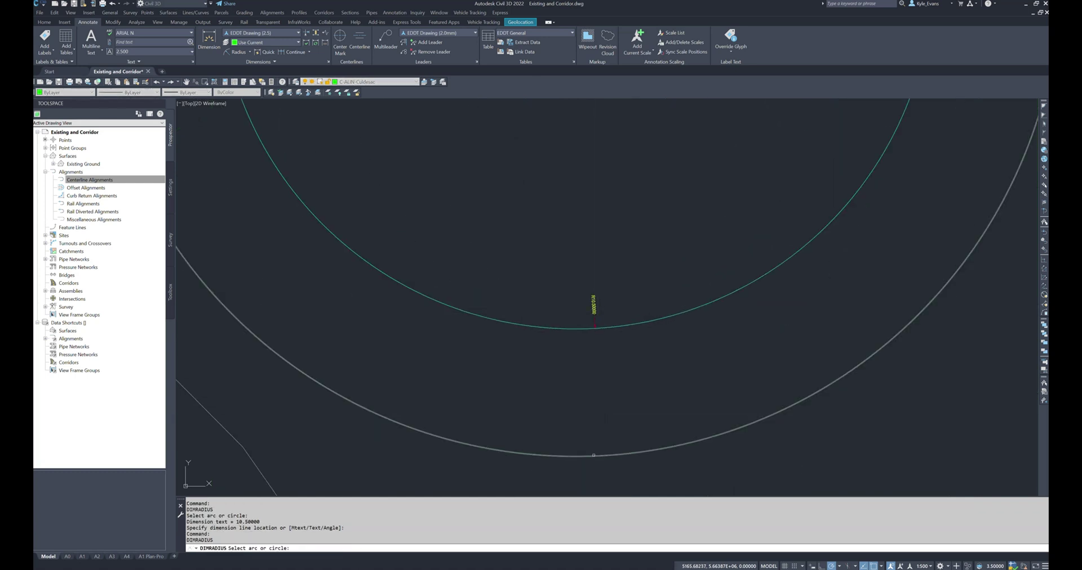
click(590, 451)
scroll(580, 307, up, 3)
scroll(578, 270, down, 2)
middle_drag(587, 382, 587, 266)
scroll(561, 338, down, 4)
Add a radius dimension to the eastern entry arc of the teal cul-de-sac bulb curve
scroll(462, 301, up, 4)
scroll(462, 301, up, 3)
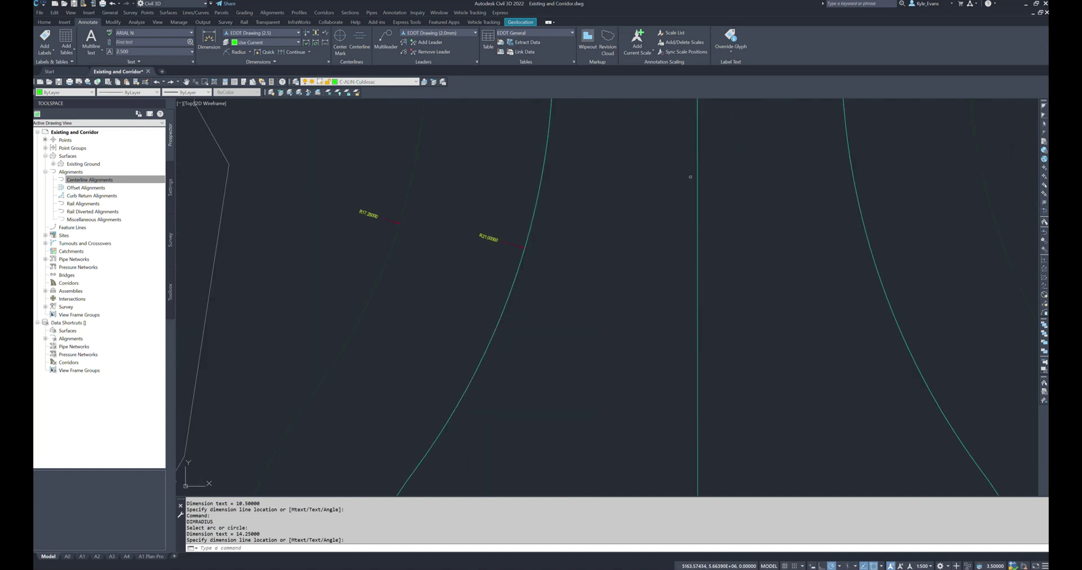
click(848, 220)
key(Return)
click(864, 231)
click(881, 224)
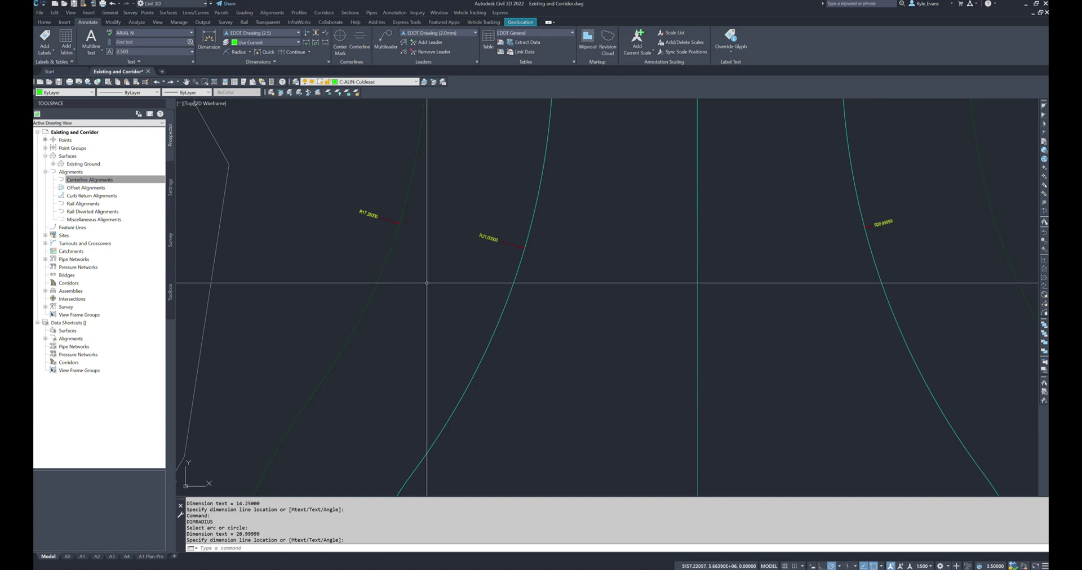
Add a radius dimension to the eastern entry arc of the dark green outer cul-de-sac curve and compare it with the teal curve's dimension
scroll(634, 230, up, 6)
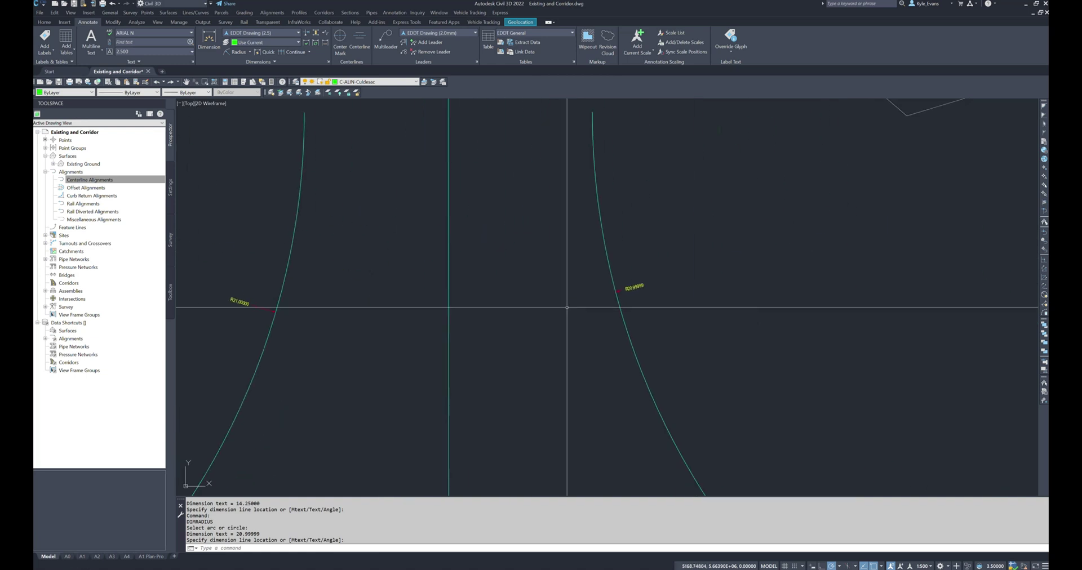
scroll(563, 285, down, 6)
key(Return)
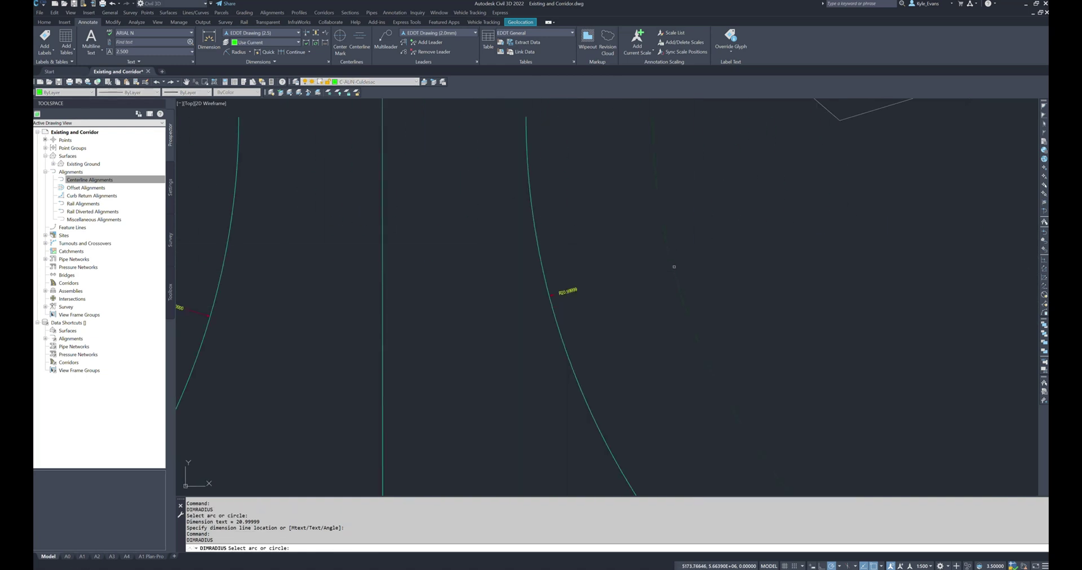
click(687, 251)
click(695, 249)
scroll(668, 259, up, 3)
scroll(604, 312, down, 5)
scroll(402, 326, up, 2)
scroll(362, 254, up, 3)
scroll(627, 304, down, 3)
scroll(641, 304, up, 3)
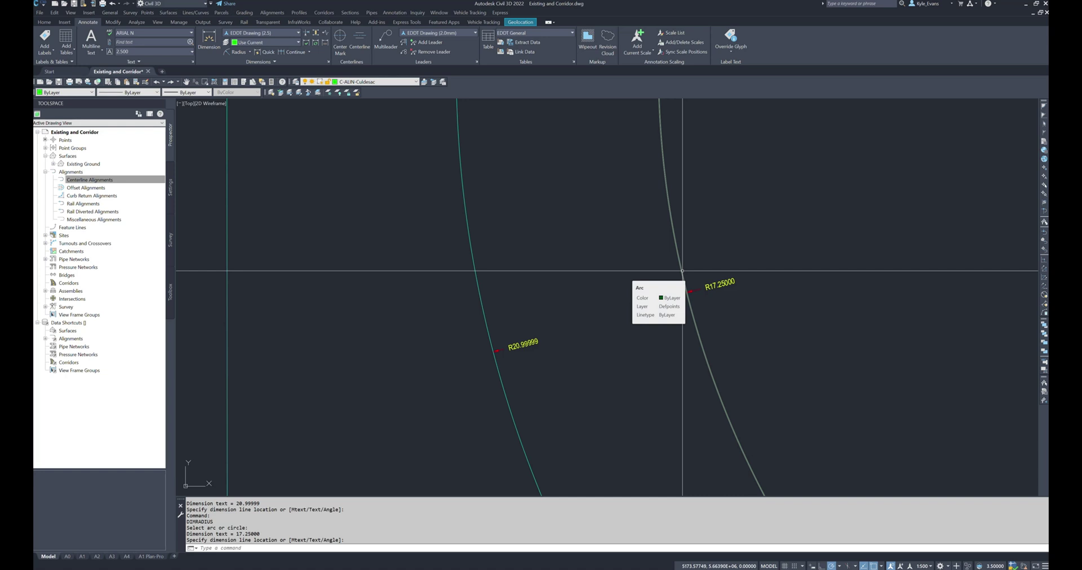
Highlight the teal cul-de-sac bulb curve to review it with its dimensions, then clear the selection and look over the whole road layout
scroll(682, 271, down, 2)
click(603, 257)
scroll(609, 314, down, 5)
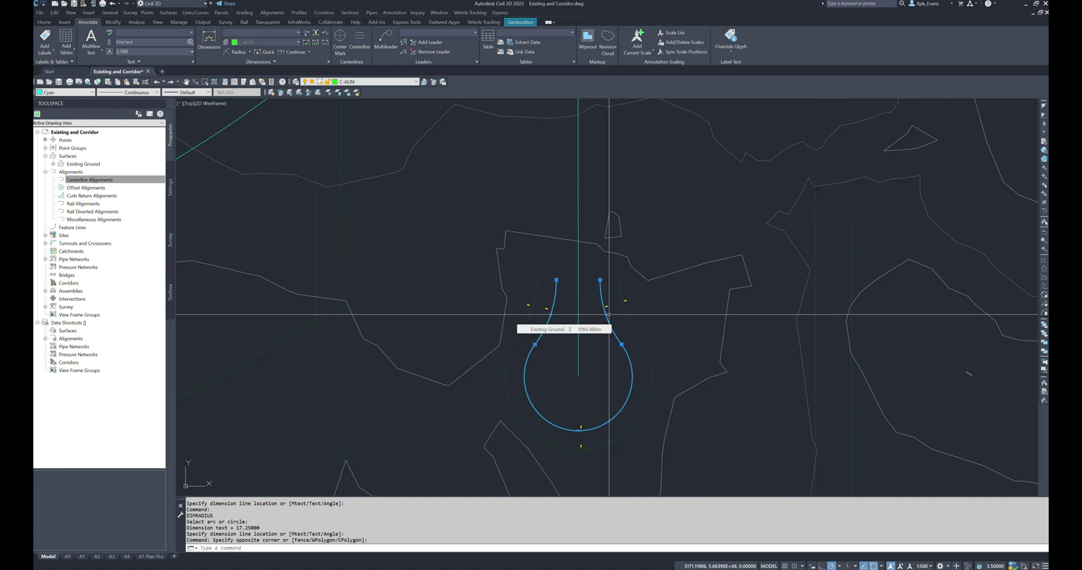
key(Escape)
scroll(608, 314, down, 5)
scroll(591, 370, up, 1)
scroll(591, 371, down, 2)
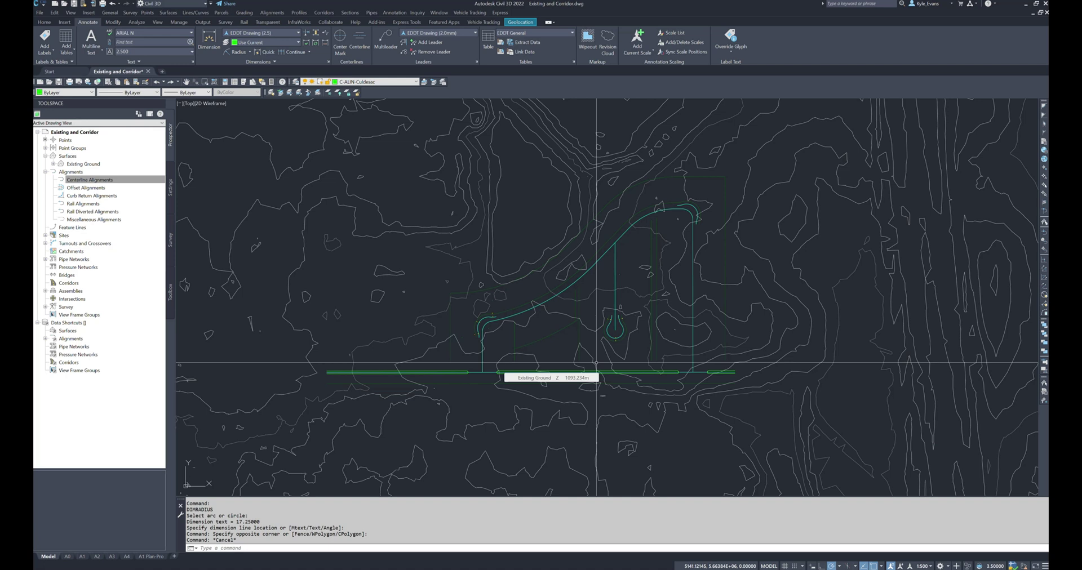
Start creating an alignment from existing objects and select the long east-west road centreline along the southern edge as its only entity
click(299, 13)
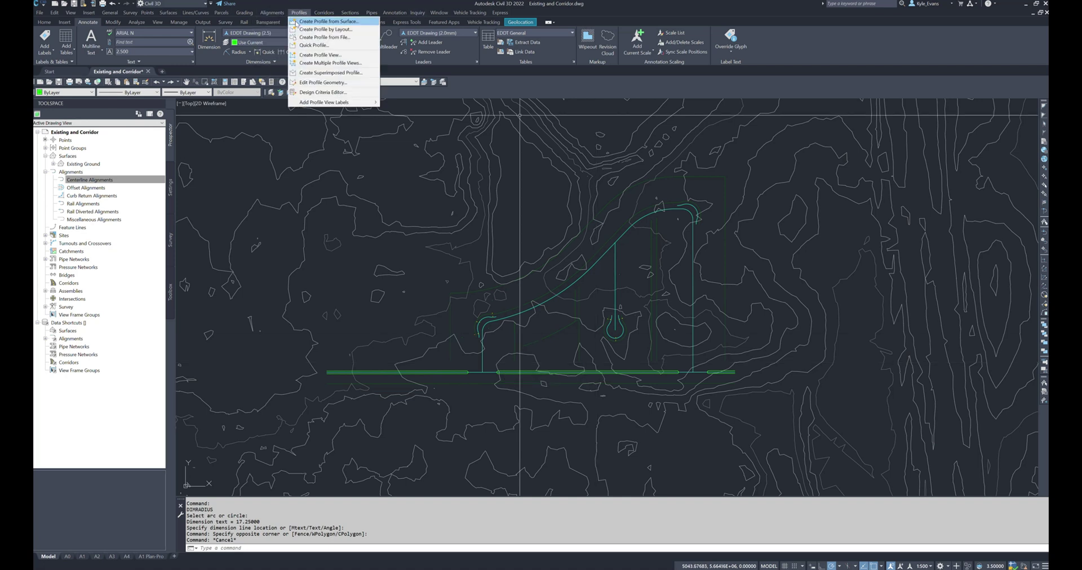
mouse_move(272, 12)
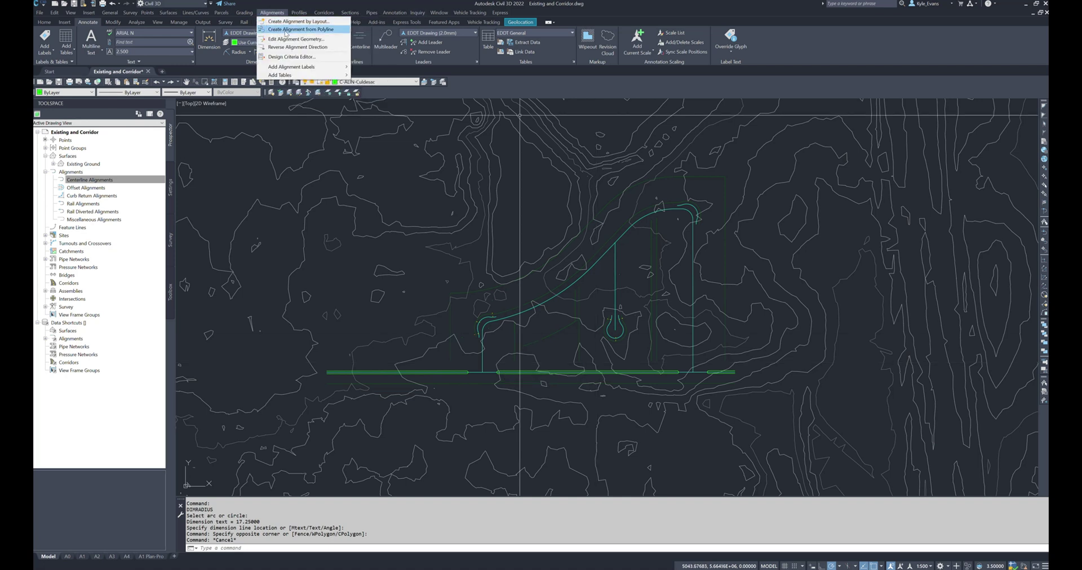
click(285, 31)
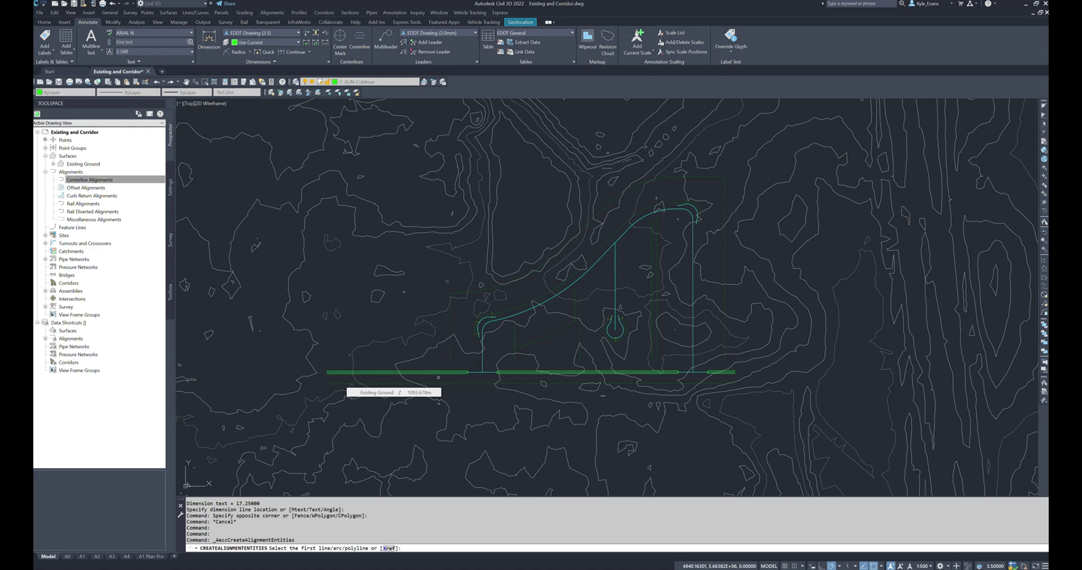
scroll(472, 374, up, 4)
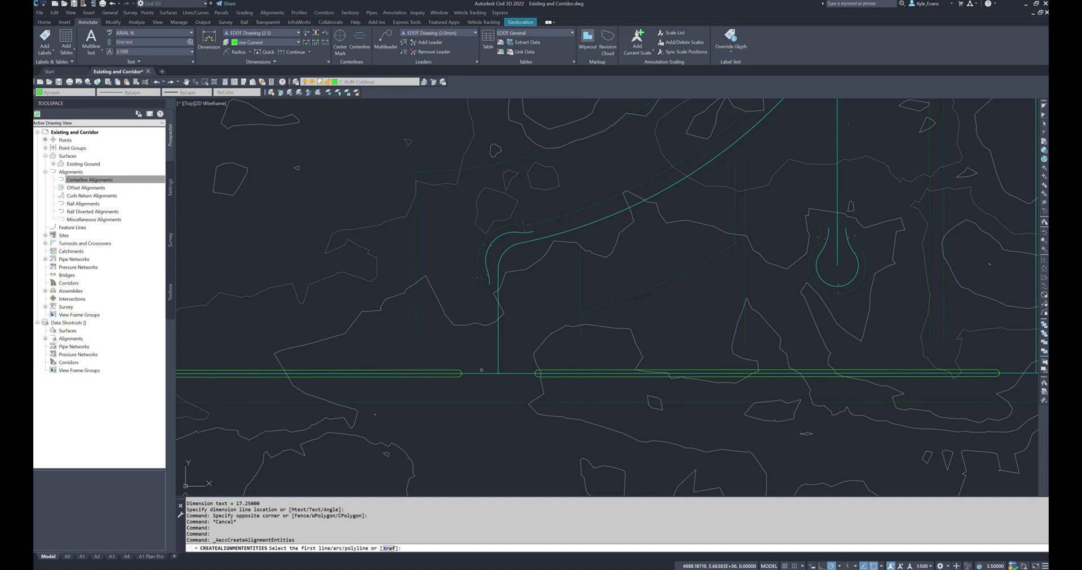
click(483, 374)
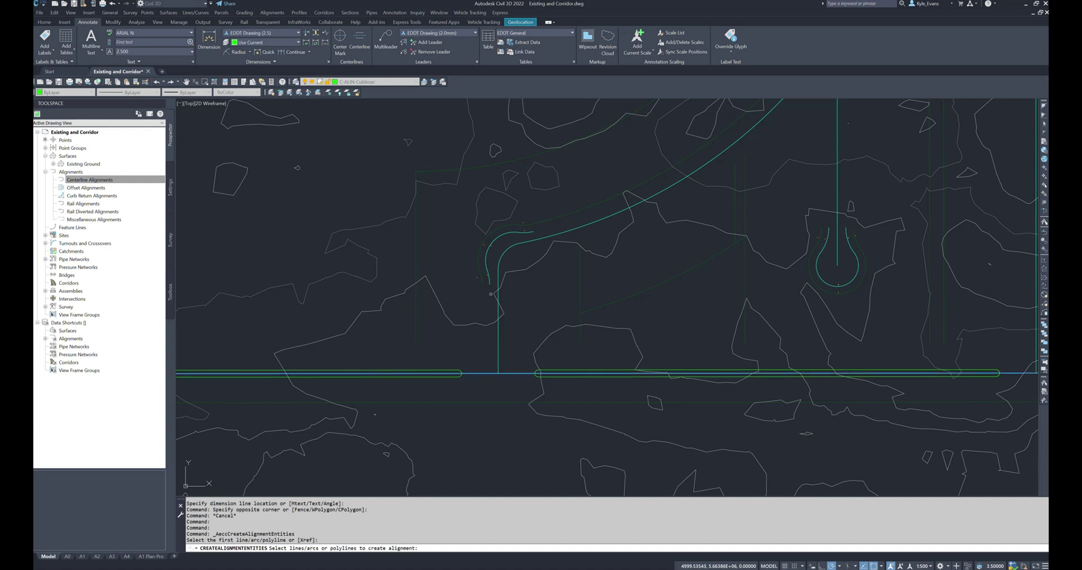
scroll(432, 362, down, 2)
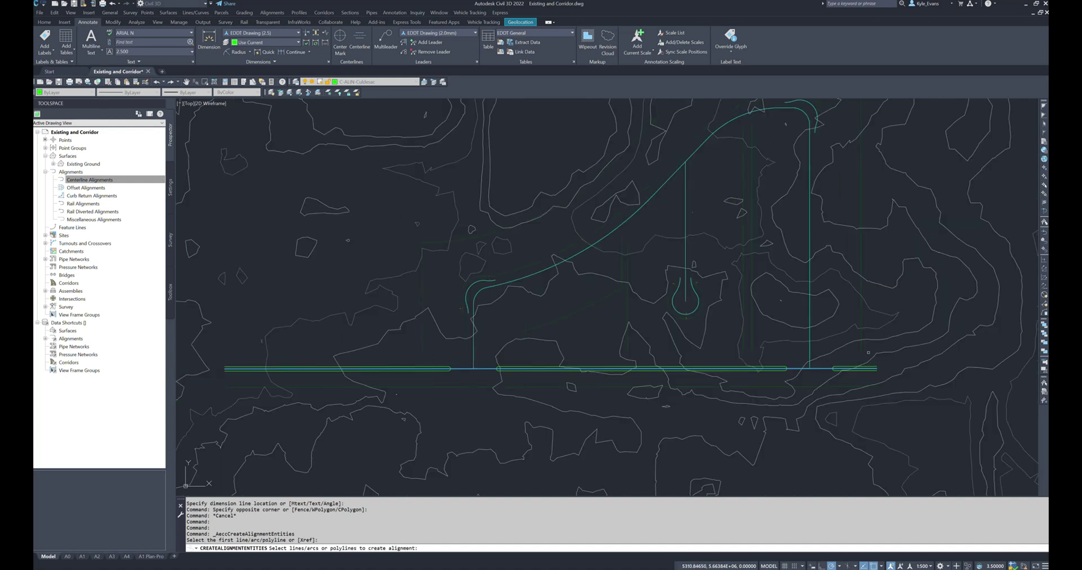
click(738, 365)
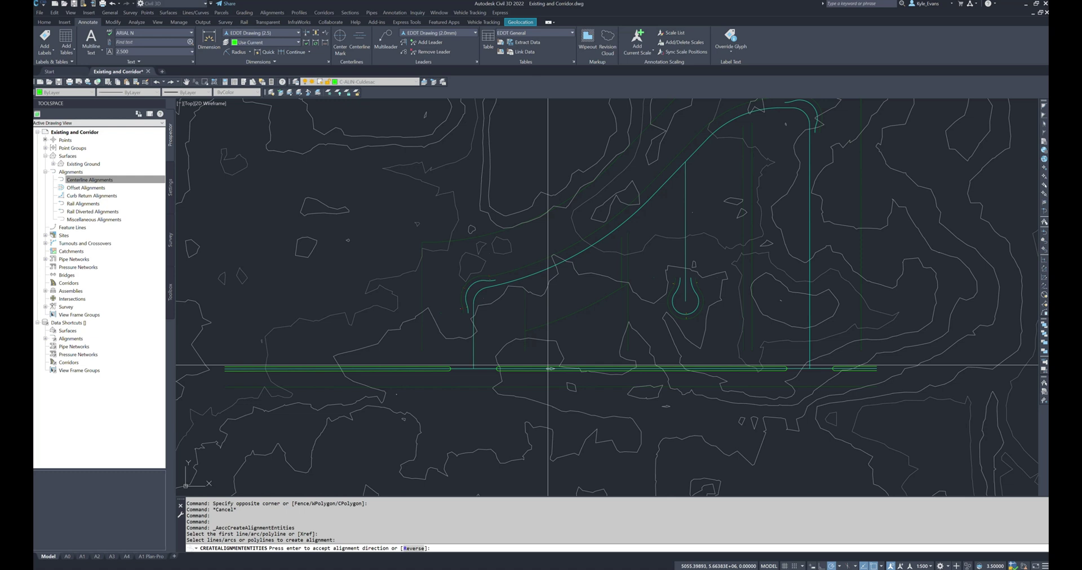
Check the direction arrow on the east-west centreline and accept the west-to-east alignment direction
scroll(547, 367, up, 8)
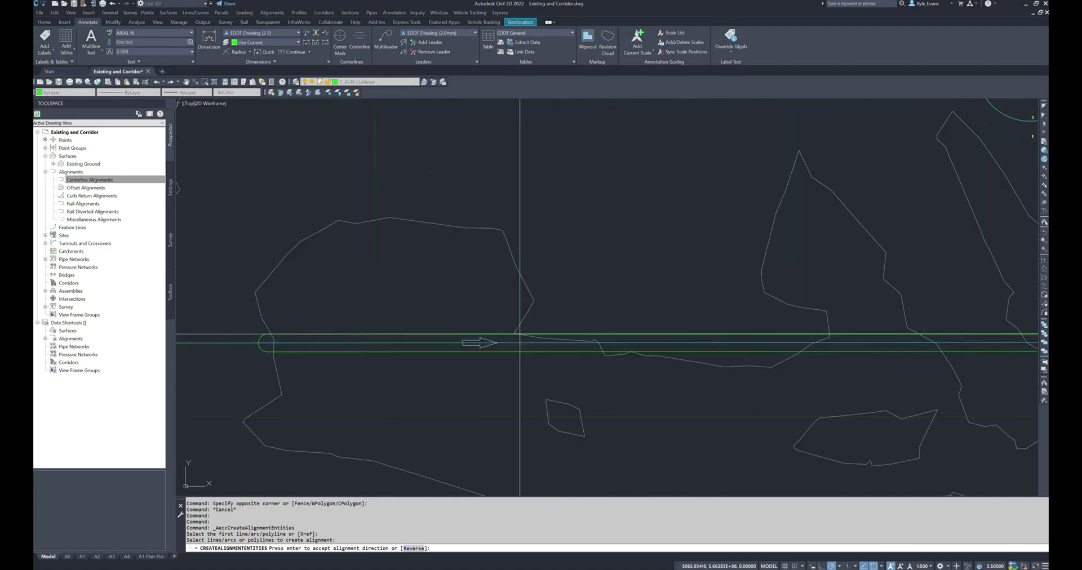
scroll(462, 342, down, 4)
scroll(473, 344, up, 4)
scroll(474, 336, down, 4)
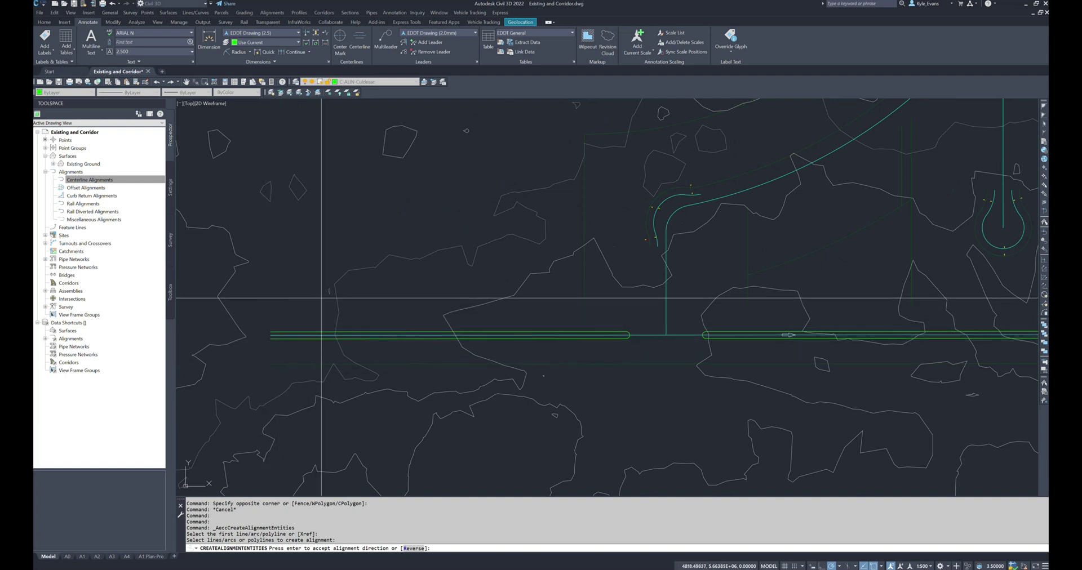
middle_drag(991, 321, 647, 338)
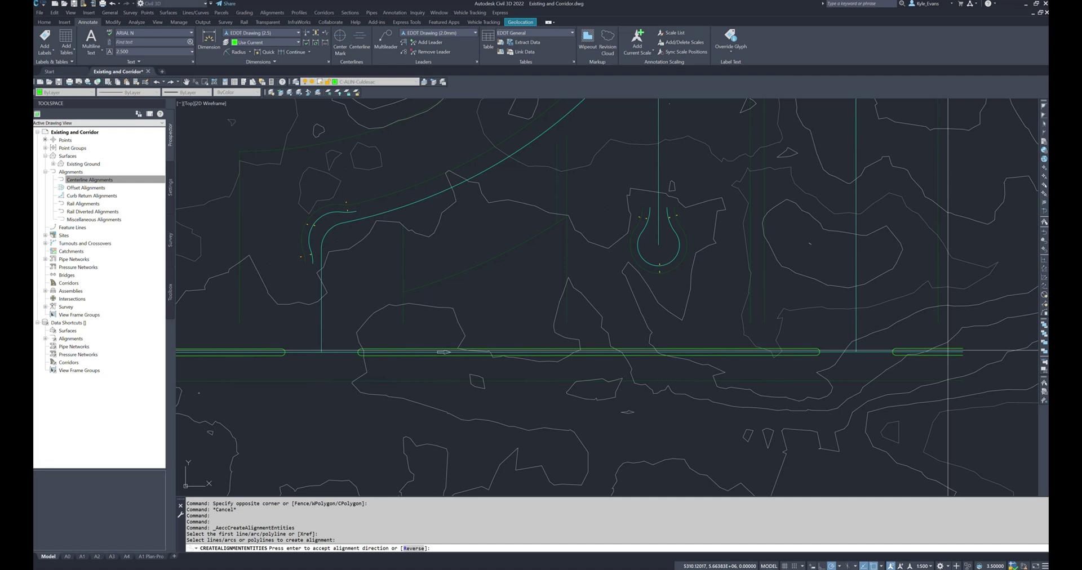
key(Return)
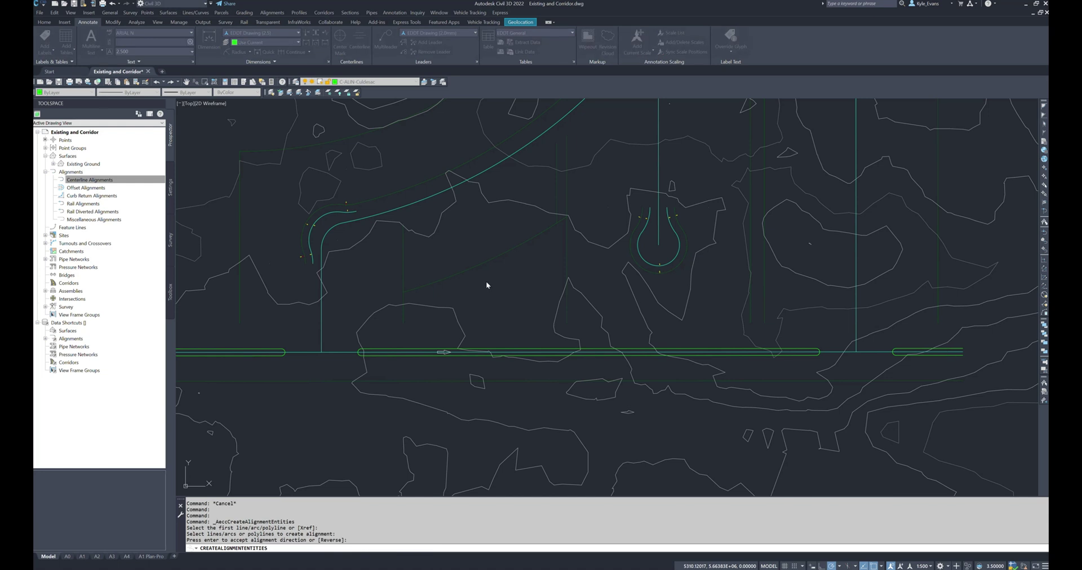
Name the alignment 64th Avenue Extension, with Centerline as its type and 0+000 as its starting station
drag(363, 148, 569, 133)
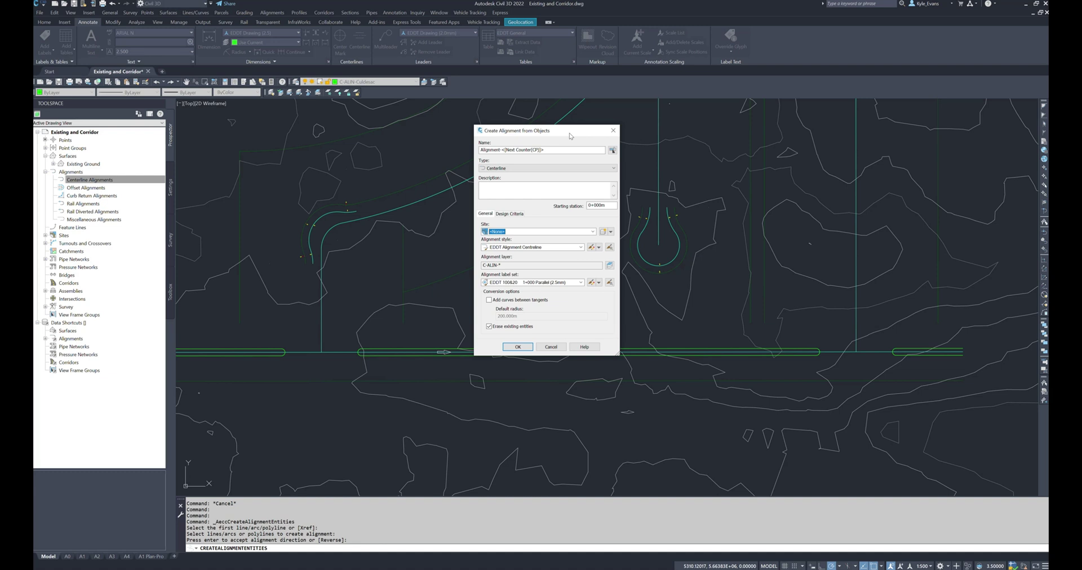
drag(597, 150, 405, 152)
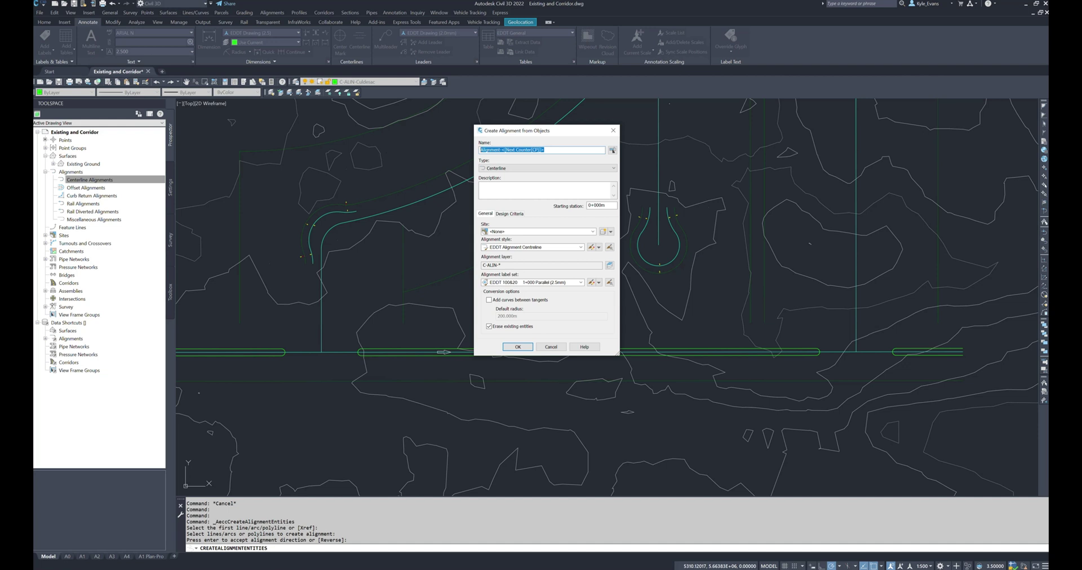
text(64th Avenue Extension)
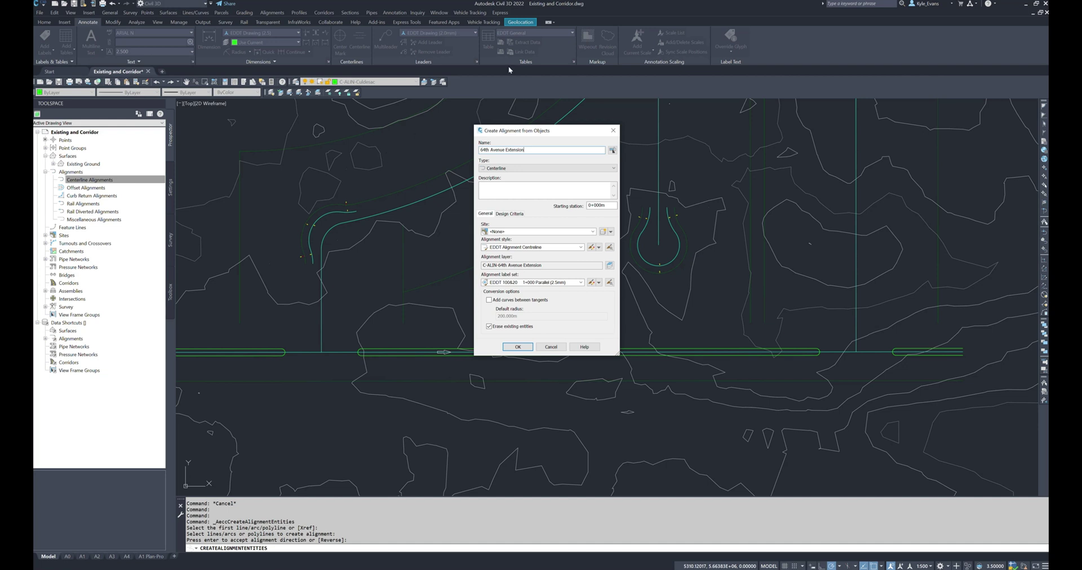
click(523, 168)
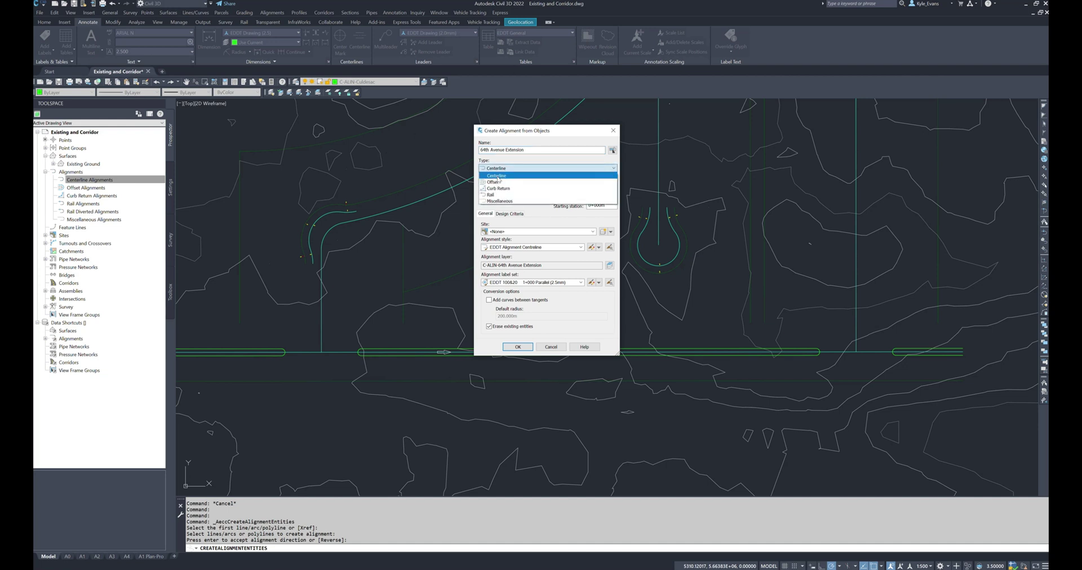
click(497, 176)
click(601, 205)
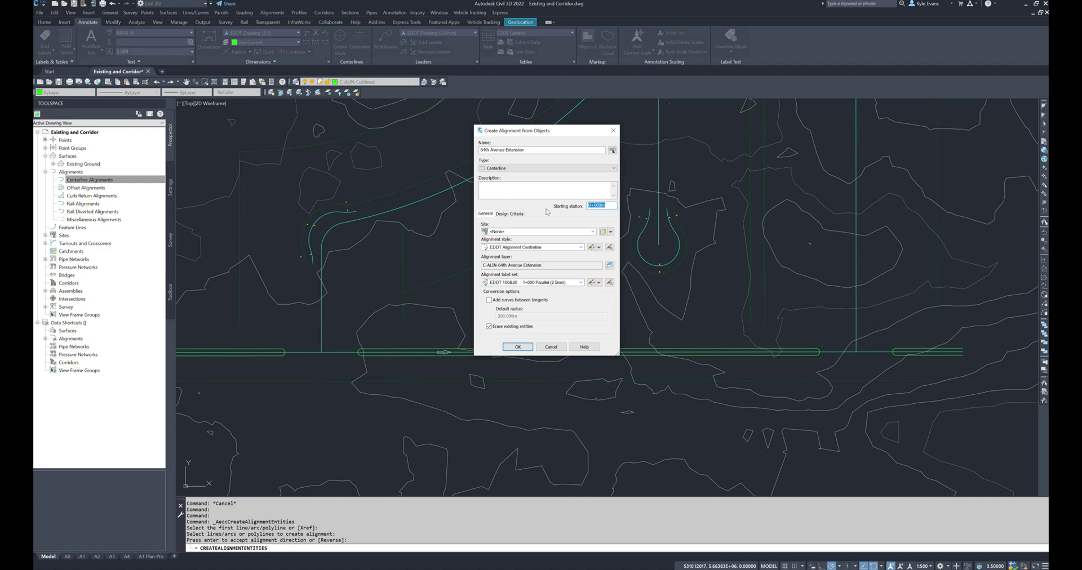
text(2+)
key(BackSpace)
key(BackSpace)
key(BackSpace)
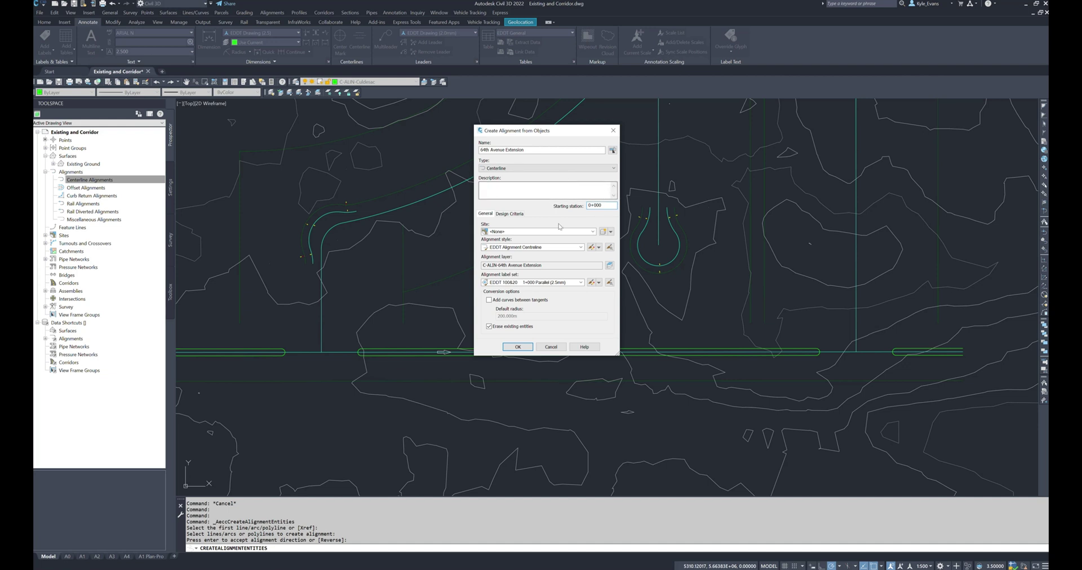
Set the alignment's starting design speed to 60 km/h in the design criteria
click(508, 215)
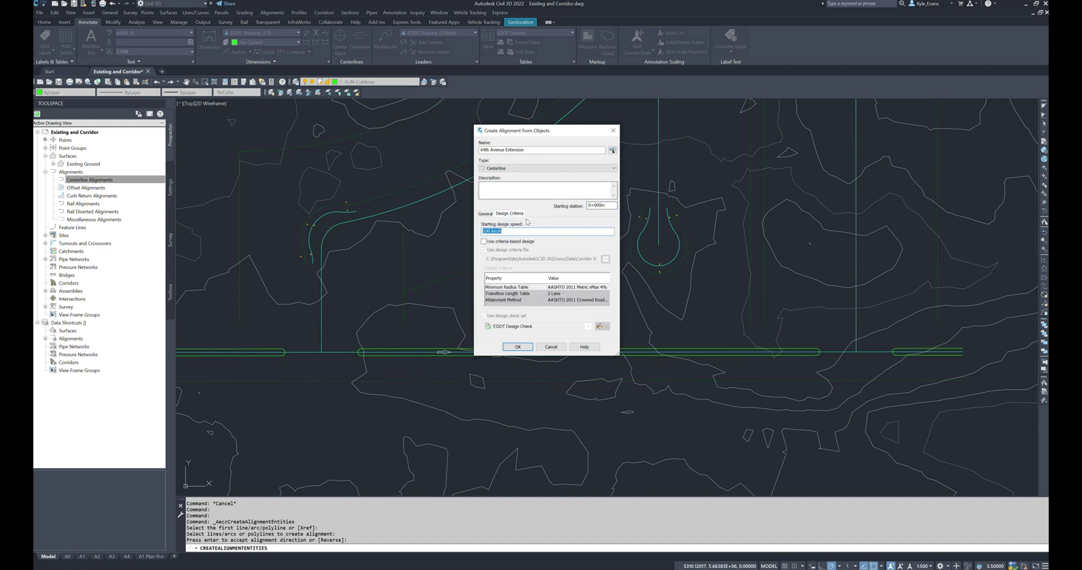
text(60km)
key(Tab)
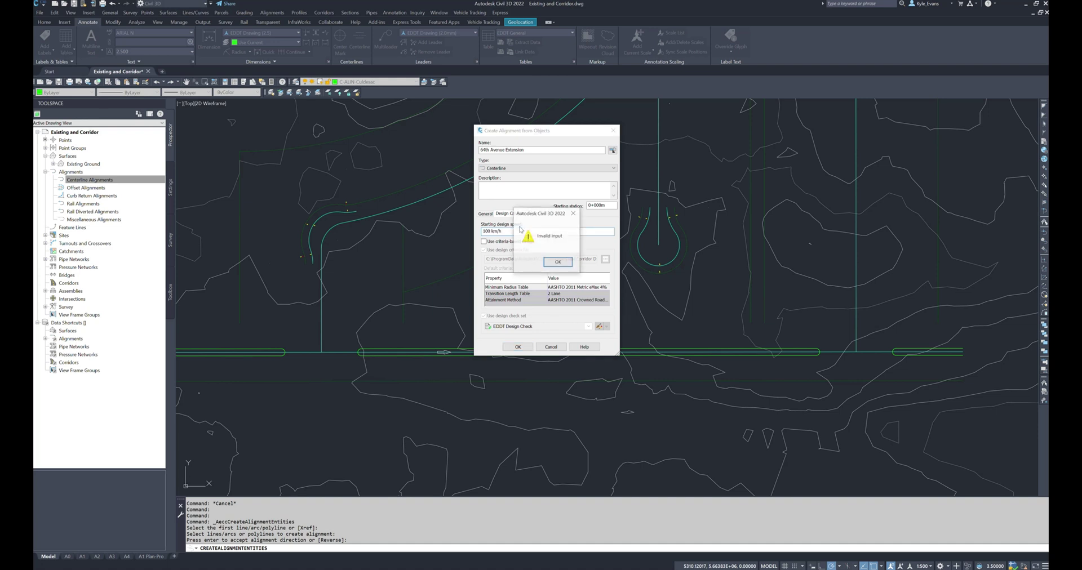
click(559, 262)
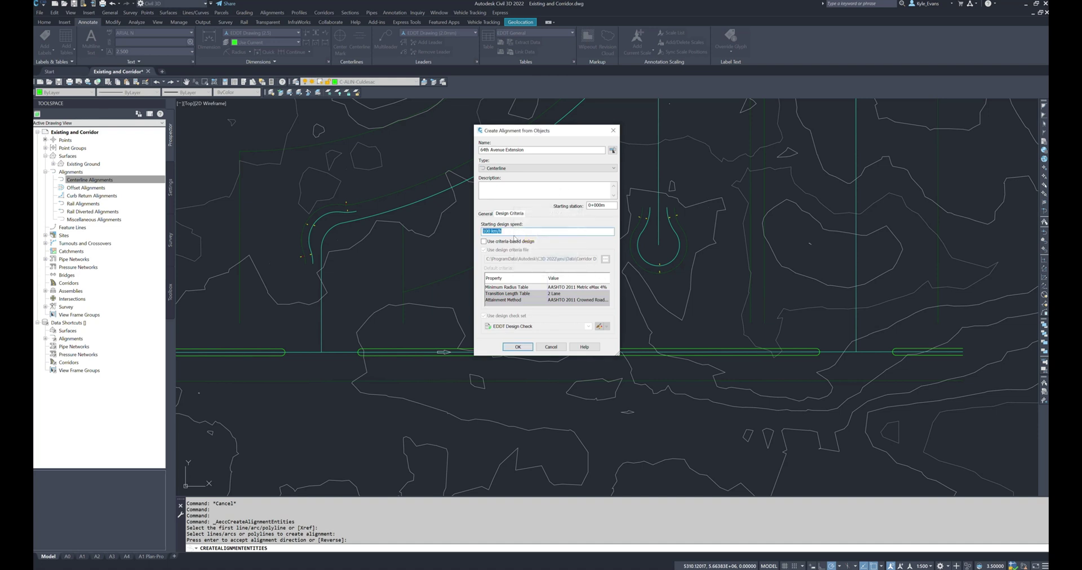
text(60)
key(Tab)
Create the alignment with site <None>, Add curves between tangents off and Erase existing entities on, and look over its station labels
click(486, 214)
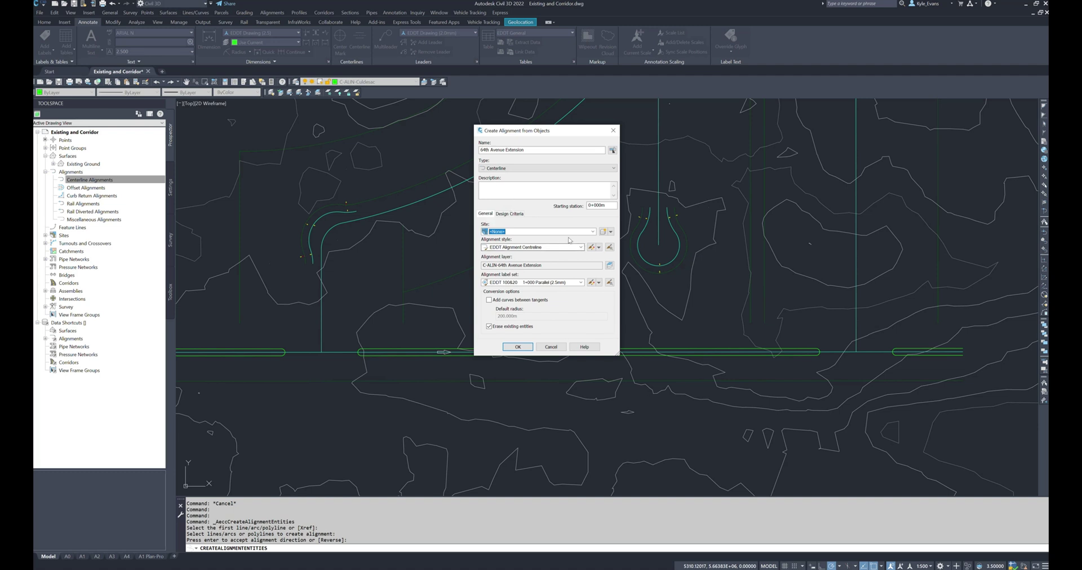
click(592, 231)
click(592, 233)
drag(541, 265, 432, 265)
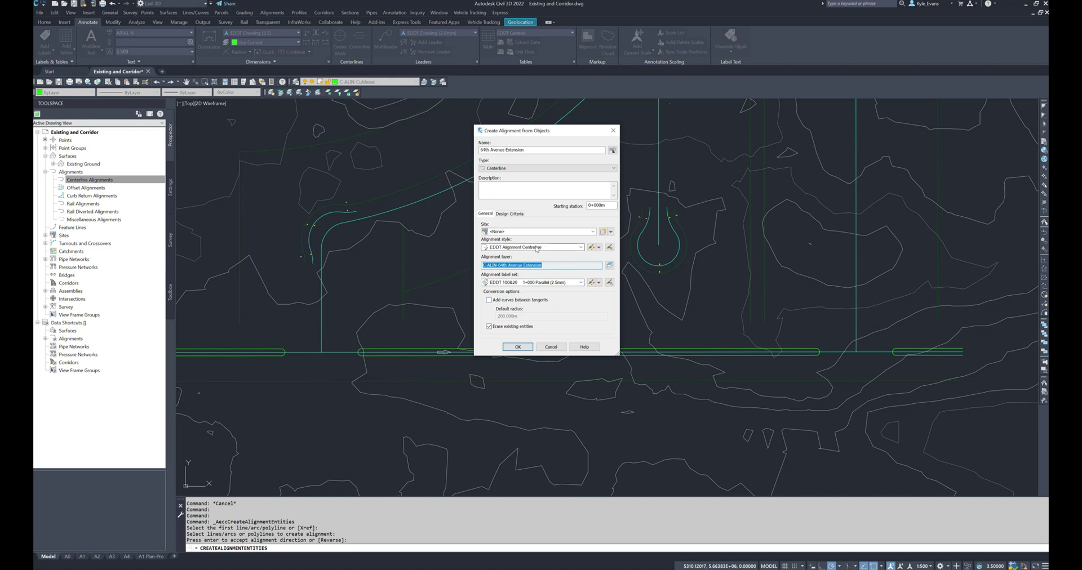
click(520, 301)
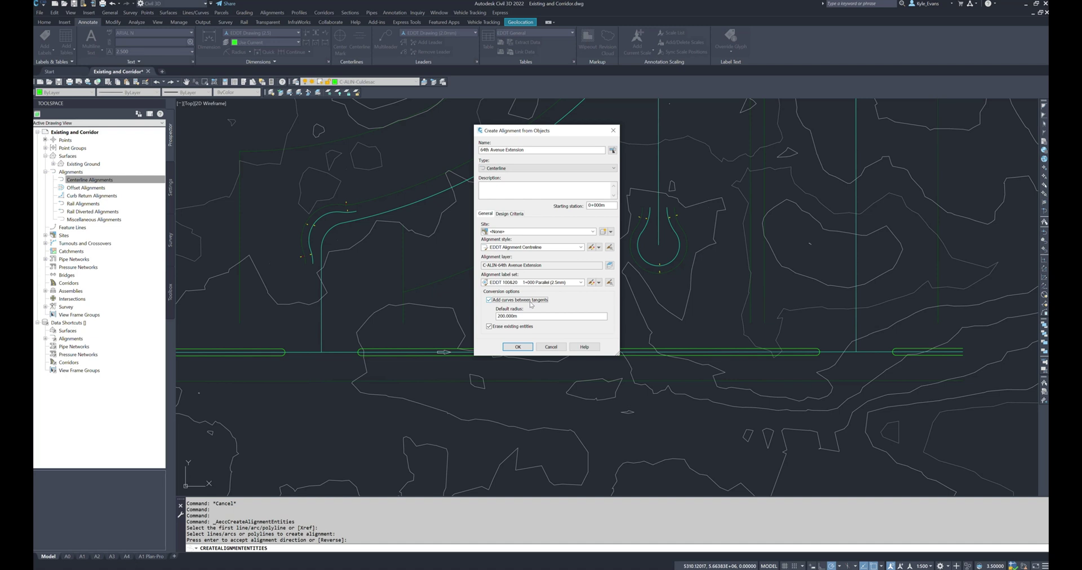
click(530, 302)
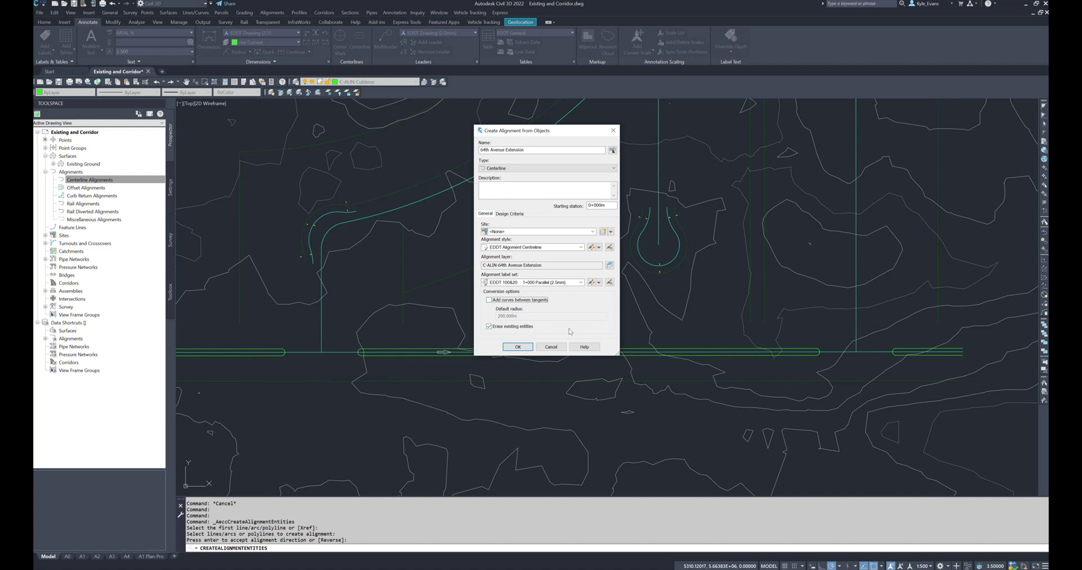
click(493, 328)
click(488, 327)
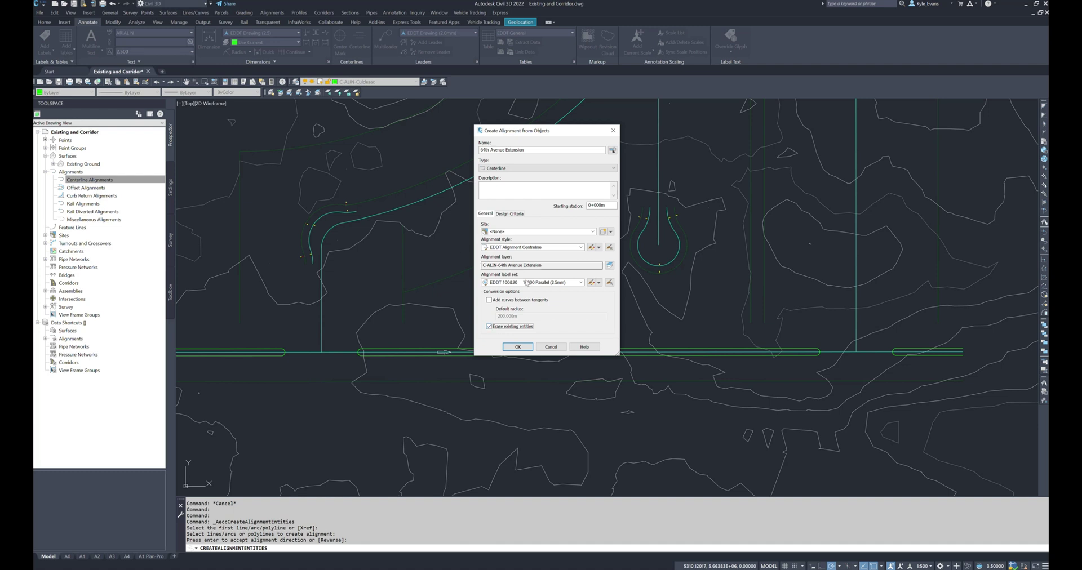
click(522, 347)
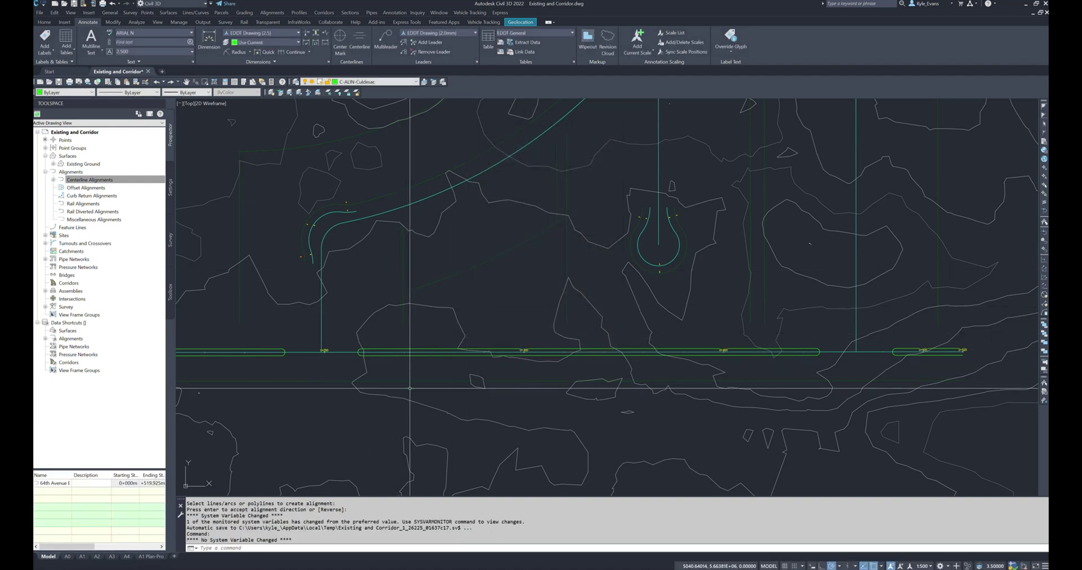
middle_drag(408, 397, 432, 391)
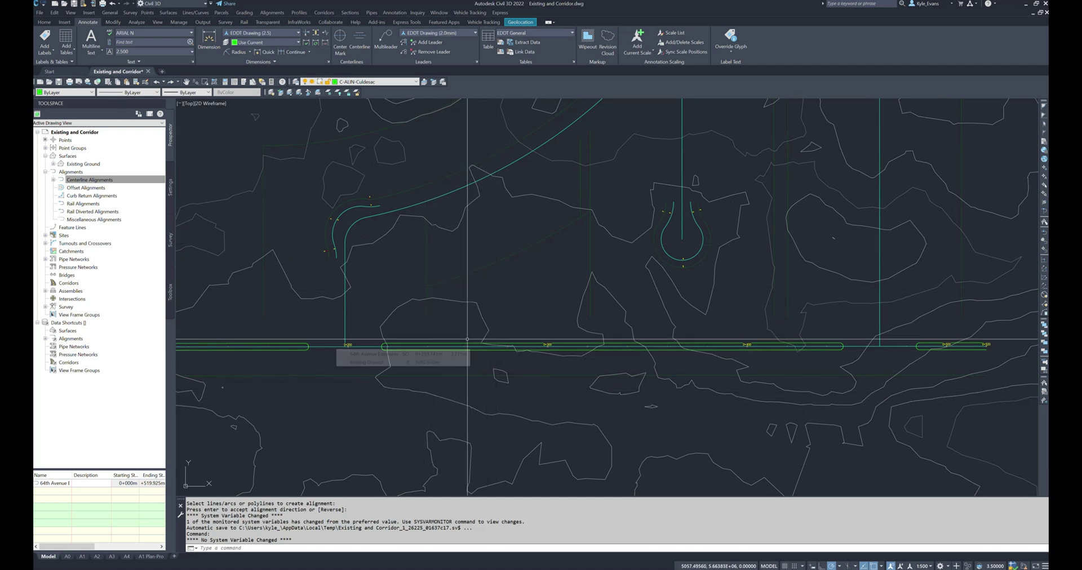
Turn off Automatic save in the Open and Save options, and highlight the autosave file path in the command history
text(op)
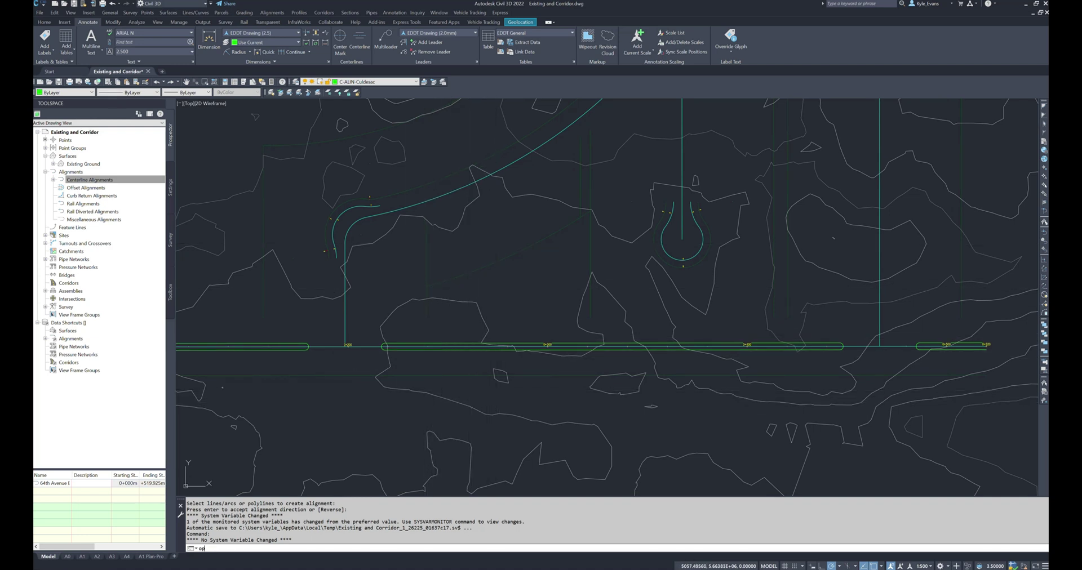
key(Return)
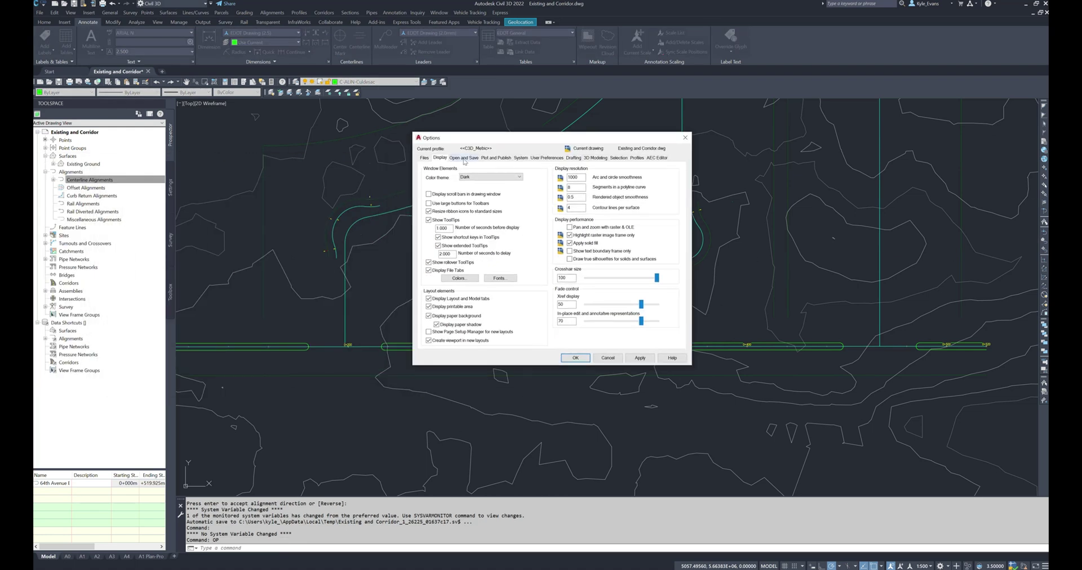
click(464, 158)
click(428, 250)
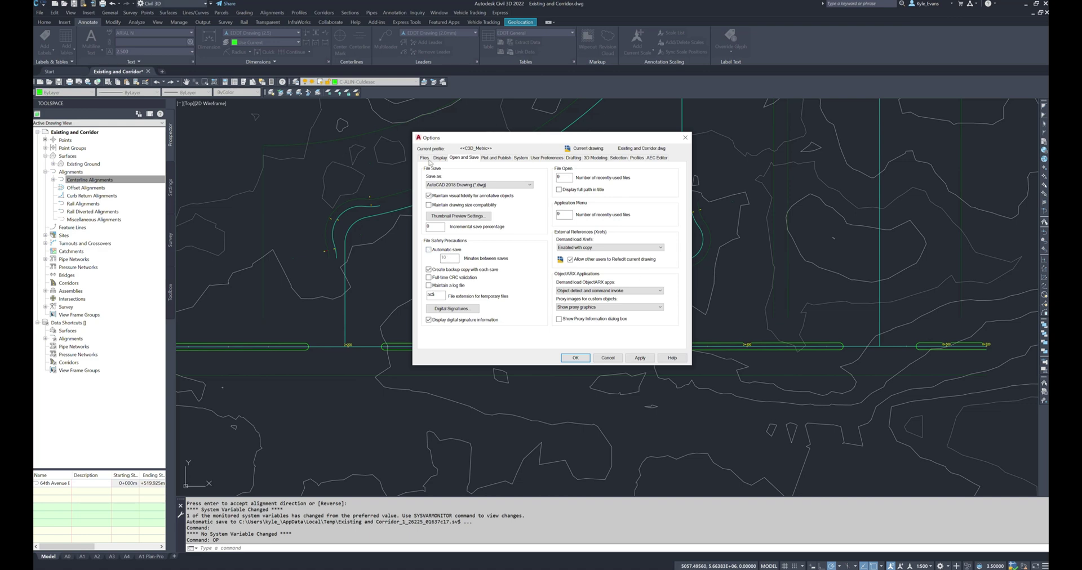
click(575, 358)
mouse_move(574, 351)
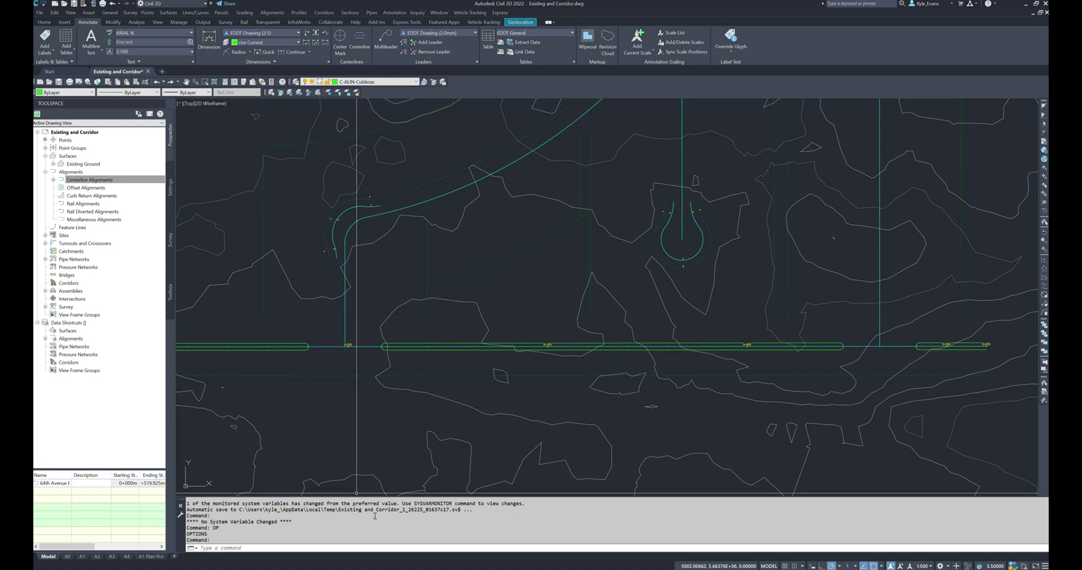
drag(476, 512, 252, 513)
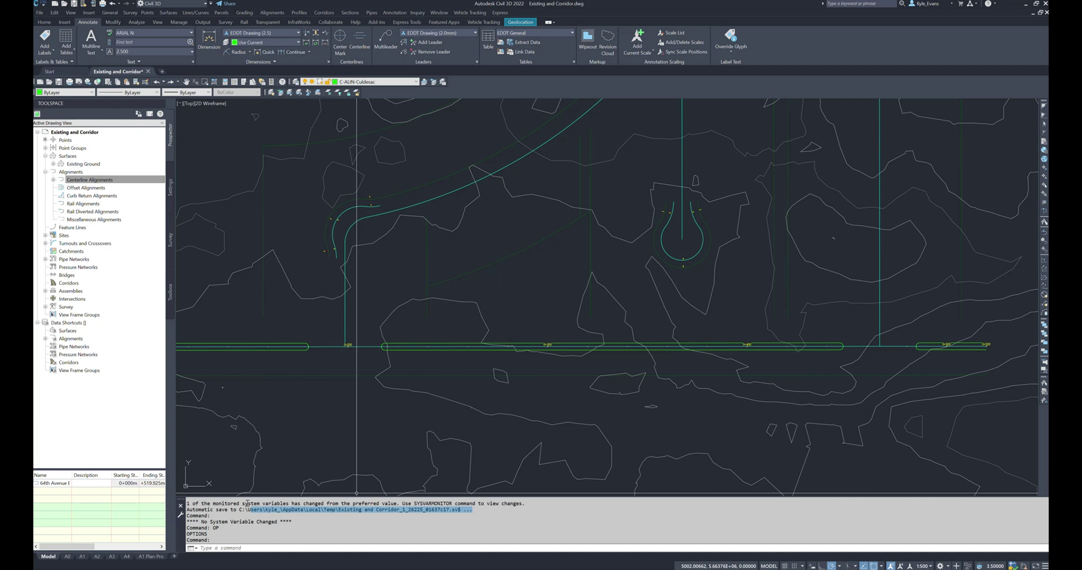
click(247, 503)
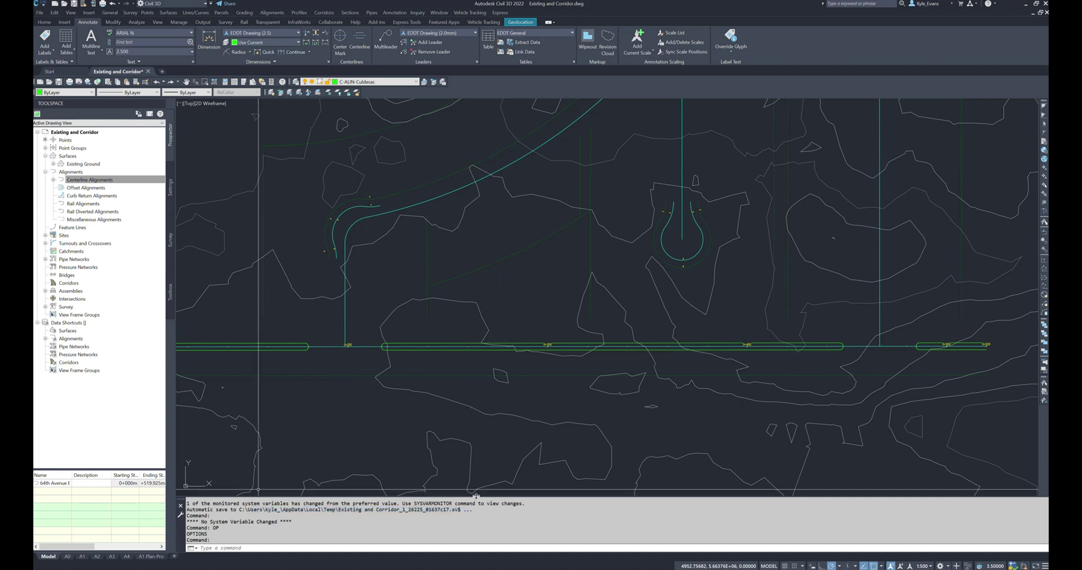
Reduce the command window to three lines of history to enlarge the drawing area, and bring the road layout back into view
drag(471, 498, 471, 524)
mouse_move(462, 473)
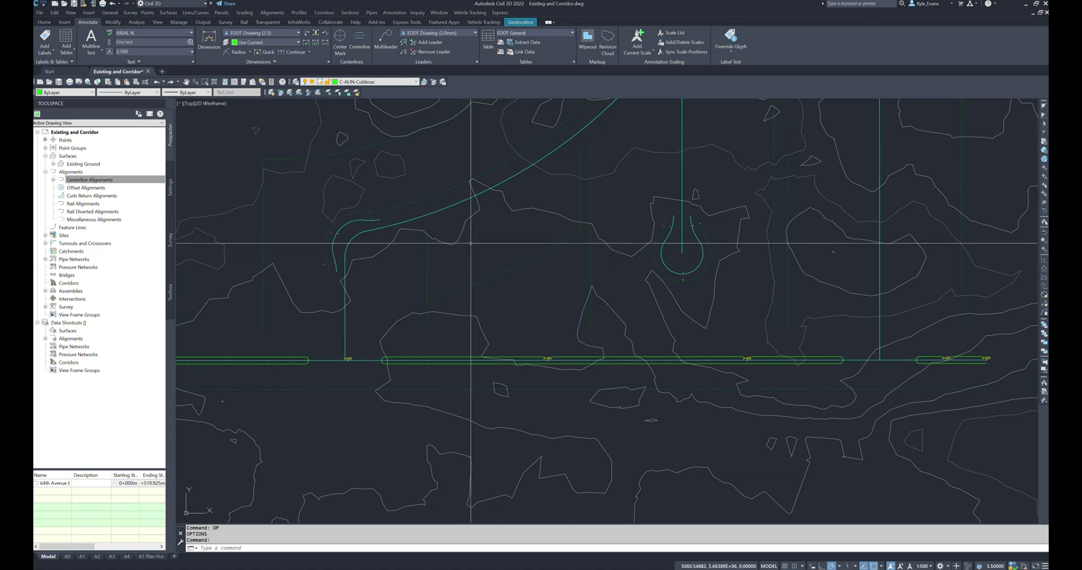
middle_drag(459, 212, 391, 246)
middle_drag(558, 290, 641, 290)
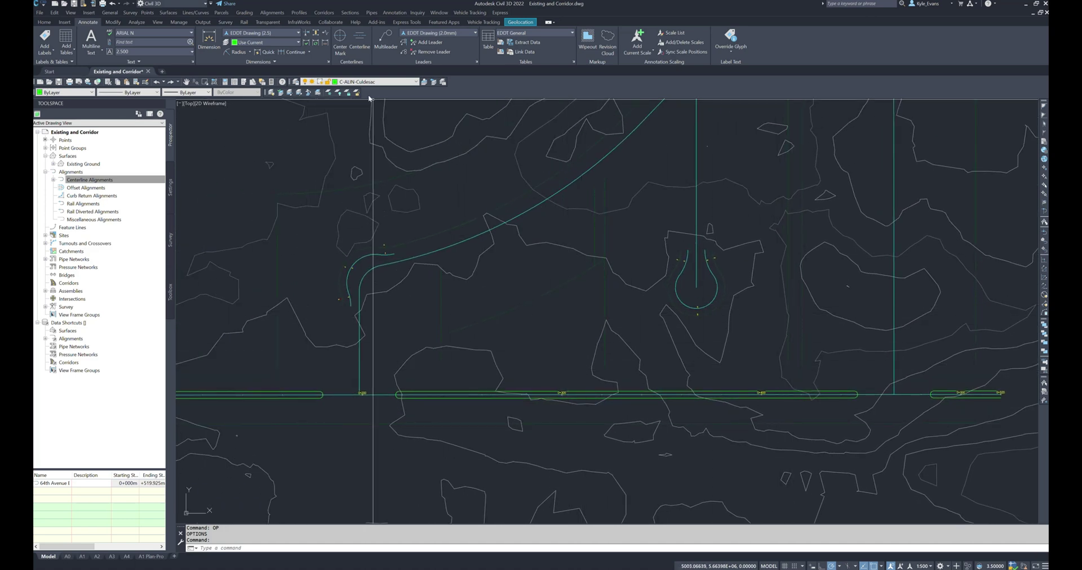
click(272, 12)
click(308, 29)
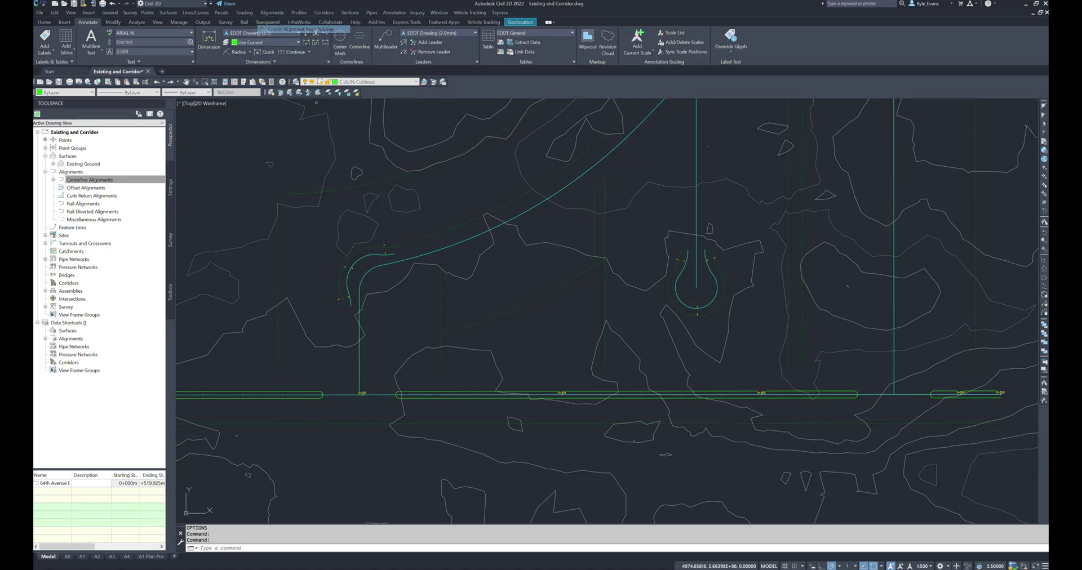
click(359, 338)
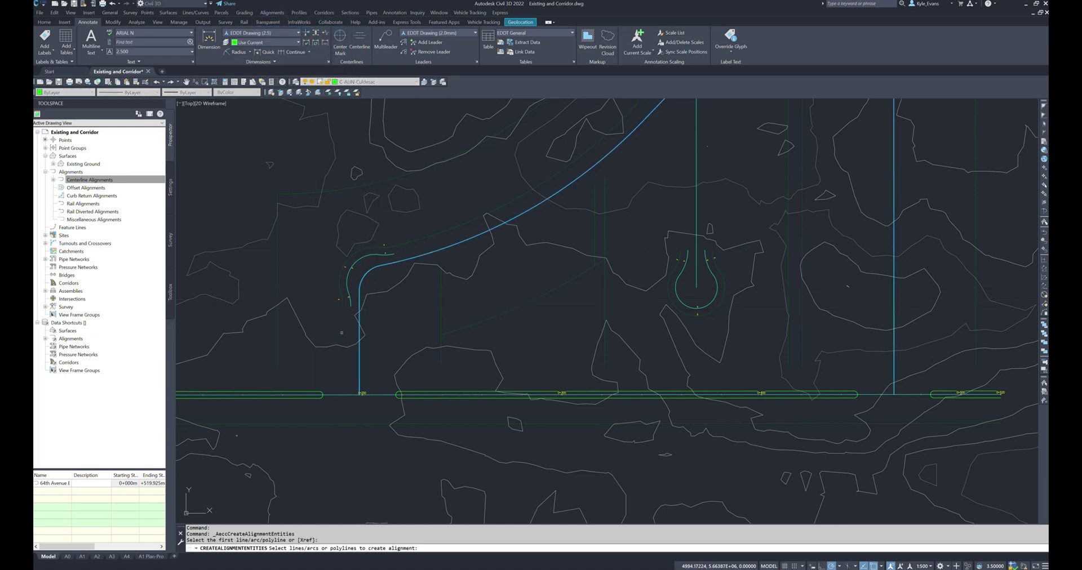
scroll(313, 336, down, 2)
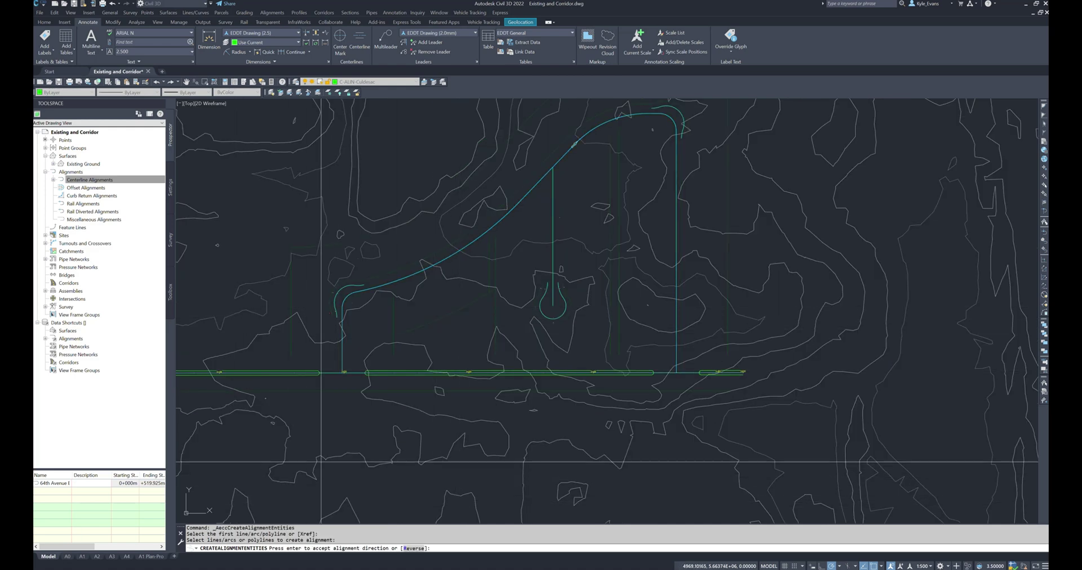
key(Escape)
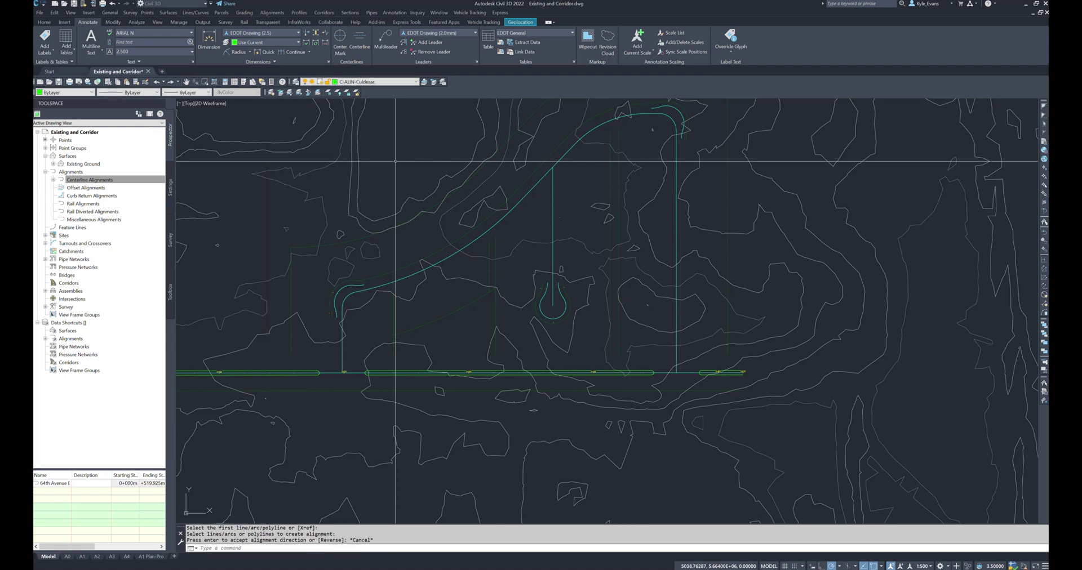
Start an alignment from the long looping road polyline, accept its direction, and name it Taradale Way
click(272, 13)
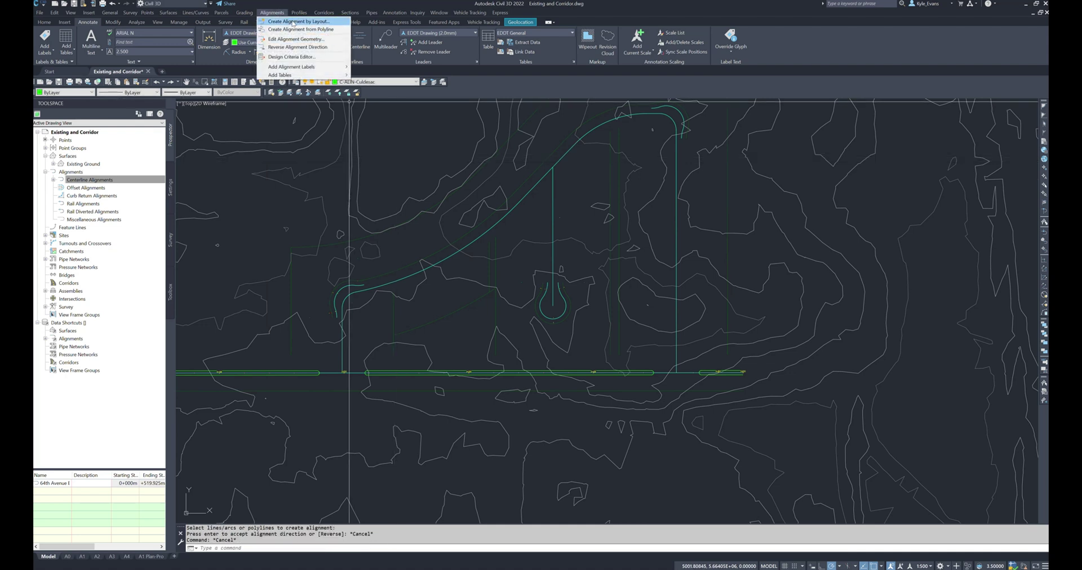
click(298, 29)
click(401, 271)
click(422, 260)
key(Return)
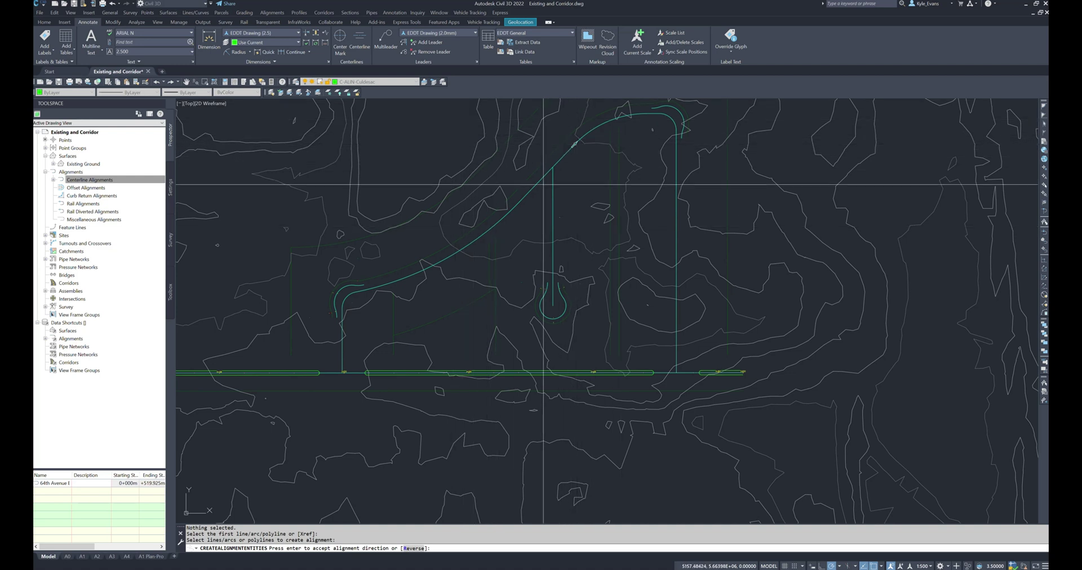
key(Return)
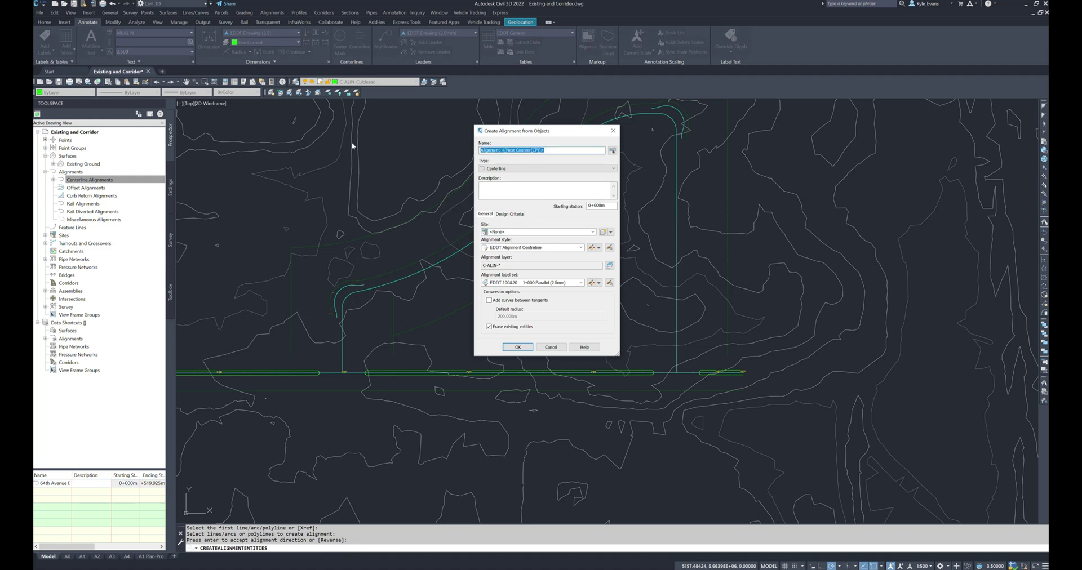
text(Taradale Way)
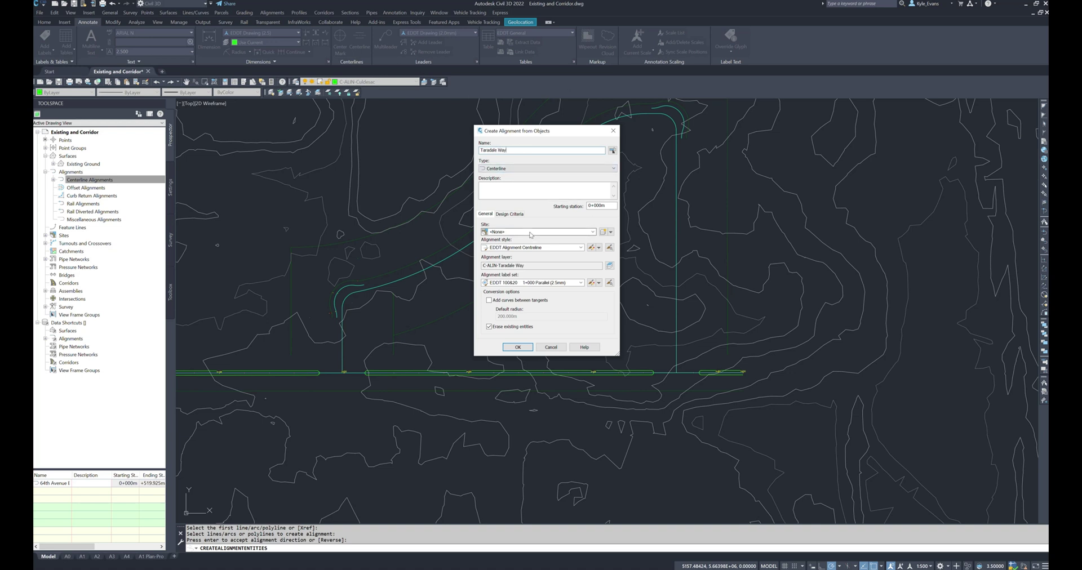
Set the starting design speed to 50 km/h and create the Taradale Way alignment with site <None> and Erase existing entities on
click(511, 214)
text(50 km/h)
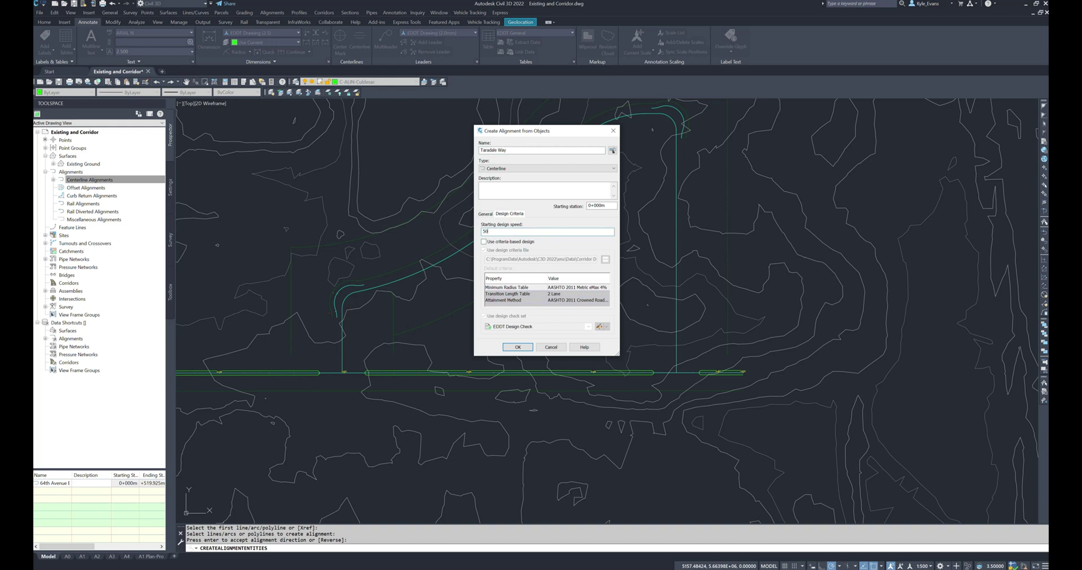
click(485, 215)
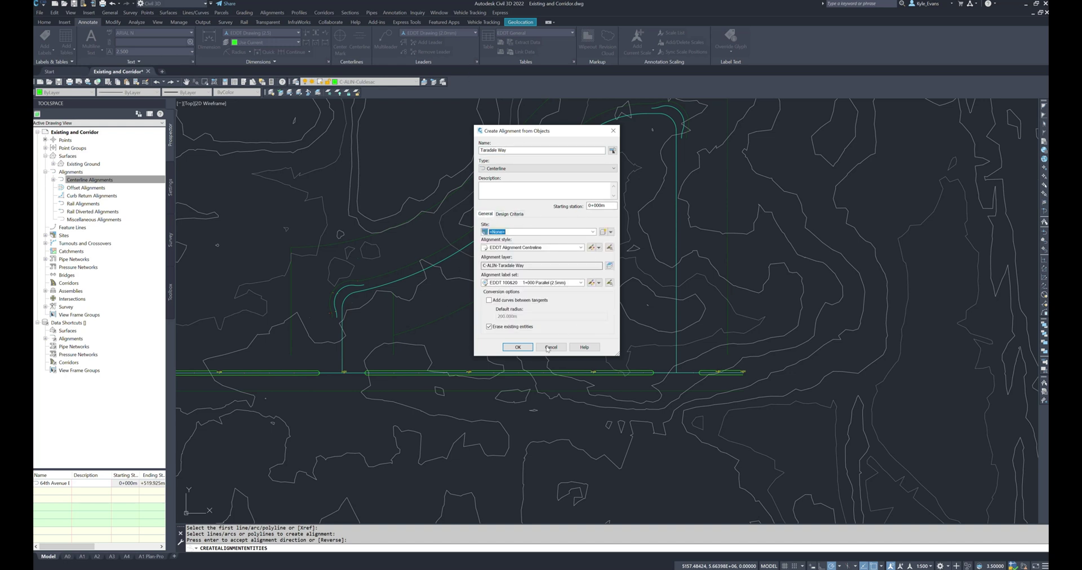
click(518, 347)
Create a centreline alignment from the straight cul-de-sac road polyline, keeping its direction and giving it a name that starts with Taradale Way
mouse_move(576, 228)
middle_down()
mouse_move(540, 218)
mouse_move(557, 245)
middle_up()
click(272, 13)
click(300, 29)
click(533, 232)
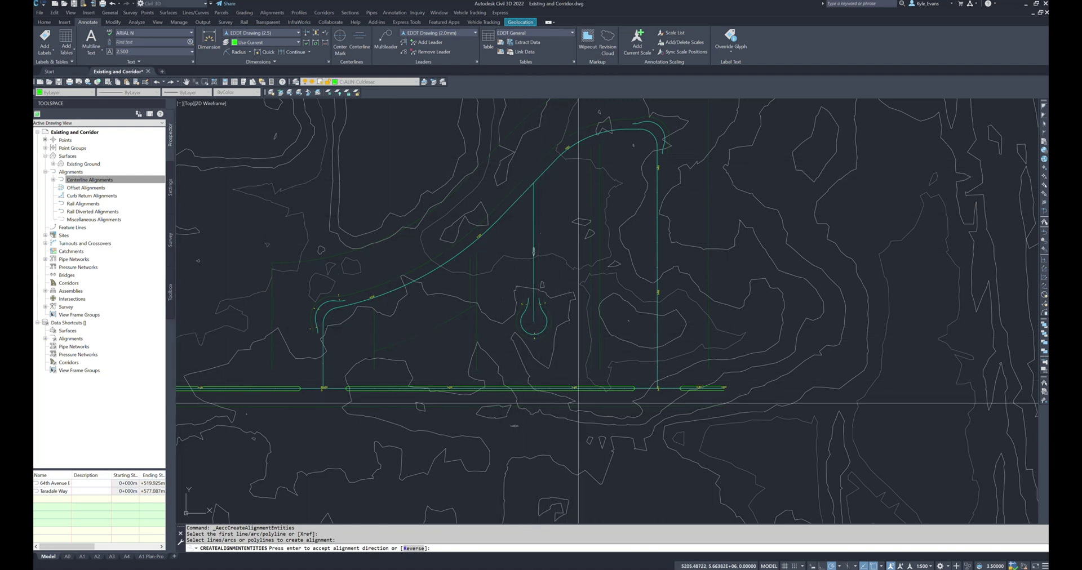
key(Return)
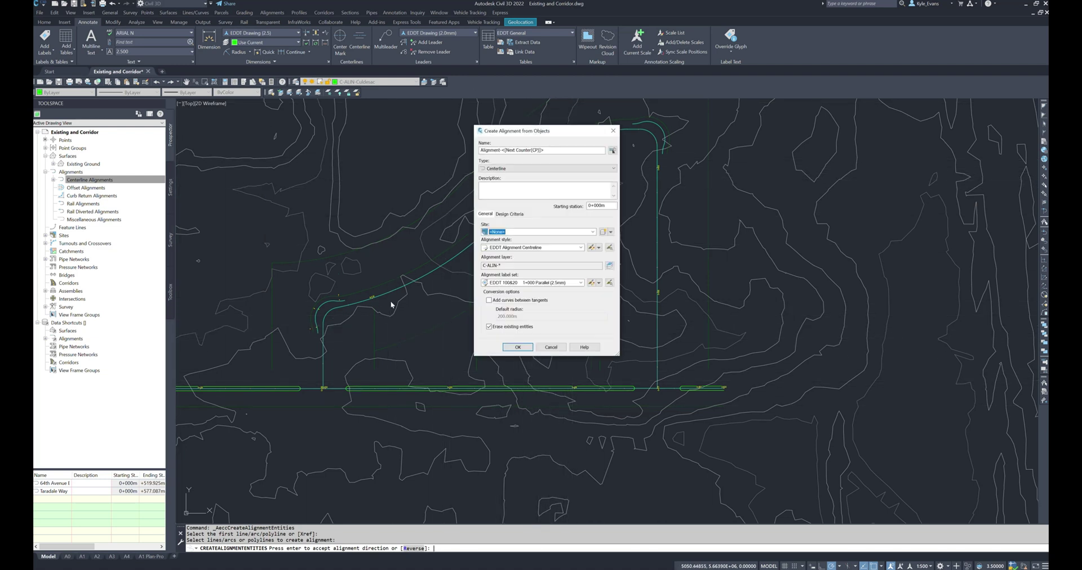
drag(563, 131, 349, 150)
triple_click(356, 170)
text(Taradale Way)
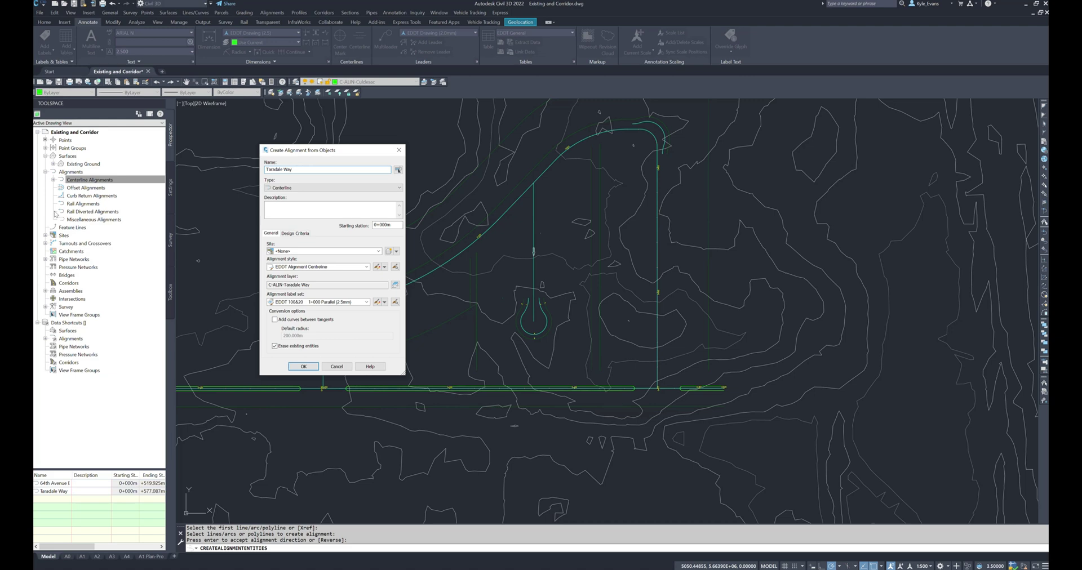
click(303, 366)
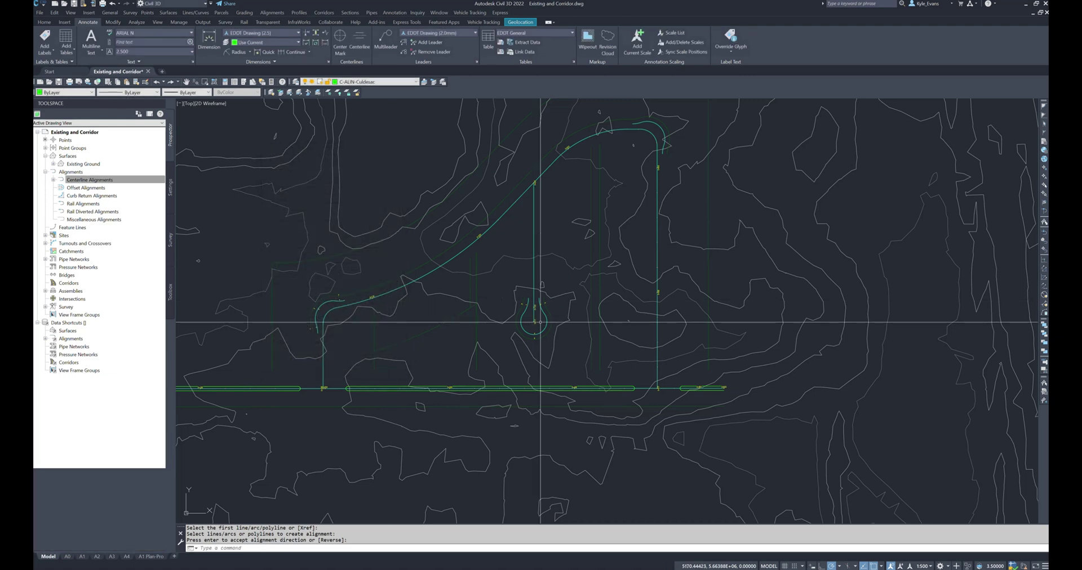
Erase all the radius dimensions by selecting one near the cul-de-sac and then every similar object
scroll(540, 323, up, 3)
click(440, 304)
click(454, 311)
right_click(452, 314)
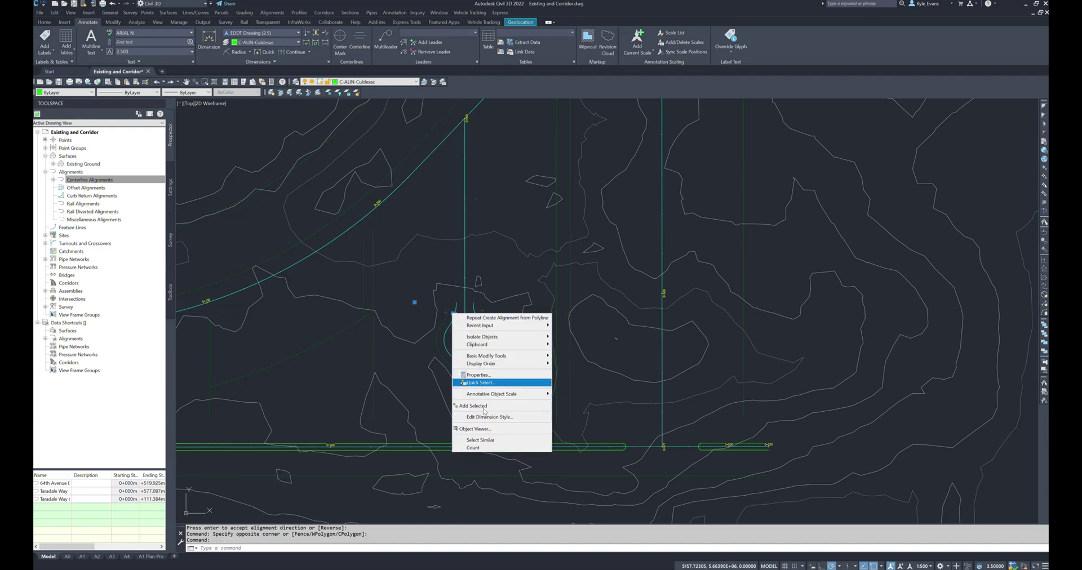
click(480, 440)
scroll(490, 309, down, 3)
key(Delete)
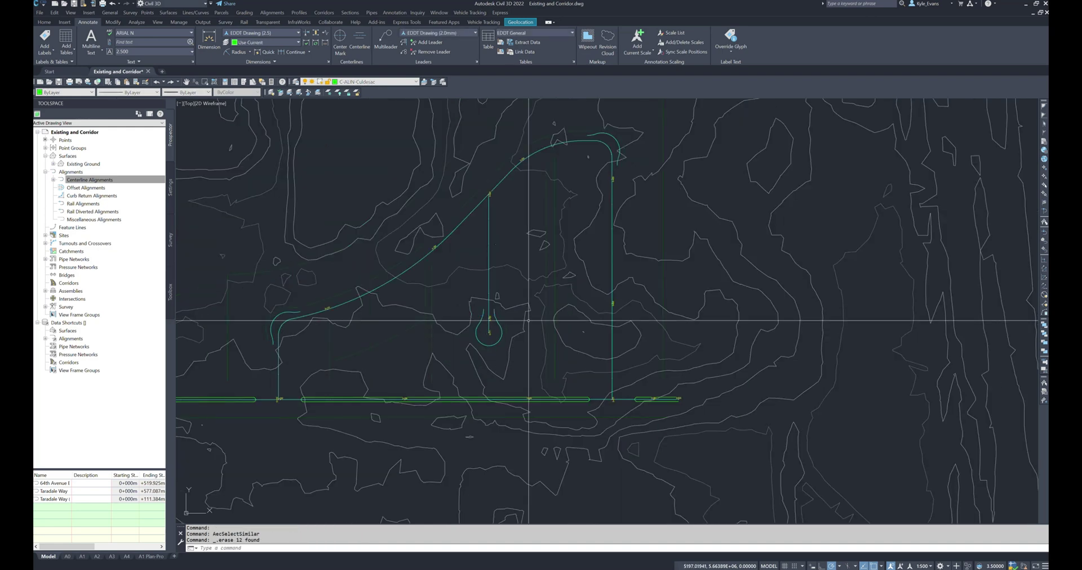
Highlight the west knuckle, cul-de-sac bulb and east knuckle edge polylines to examine them, and clear the selection
scroll(493, 242, up, 4)
scroll(490, 249, down, 4)
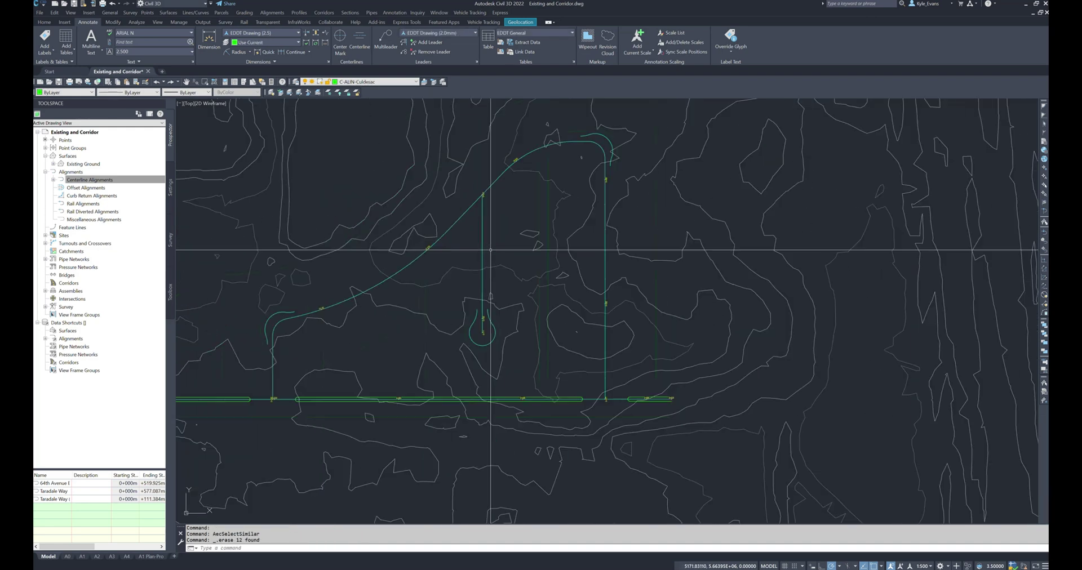
mouse_move(501, 250)
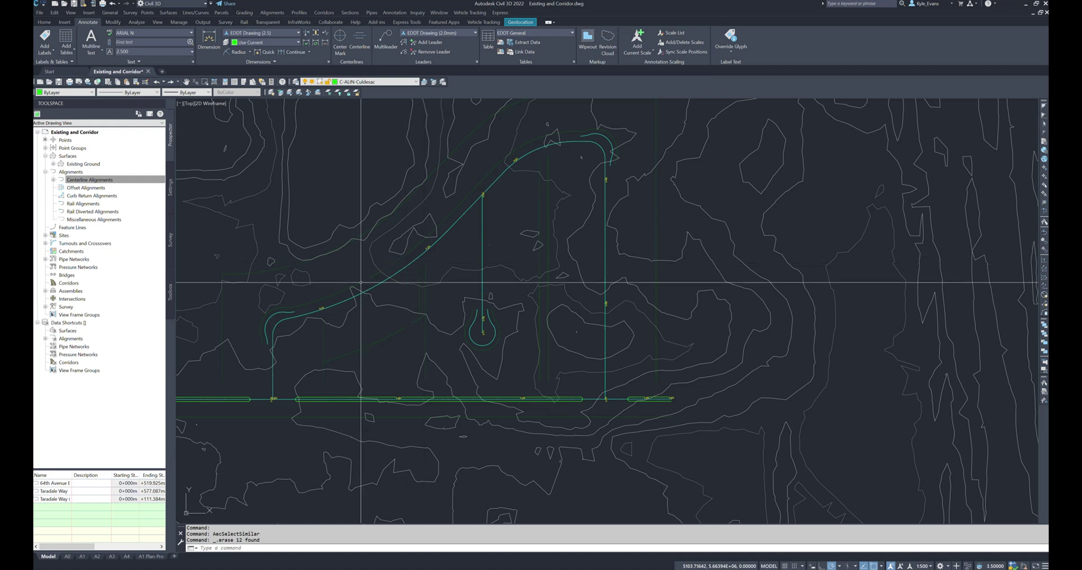
click(268, 321)
click(483, 345)
click(593, 135)
click(307, 354)
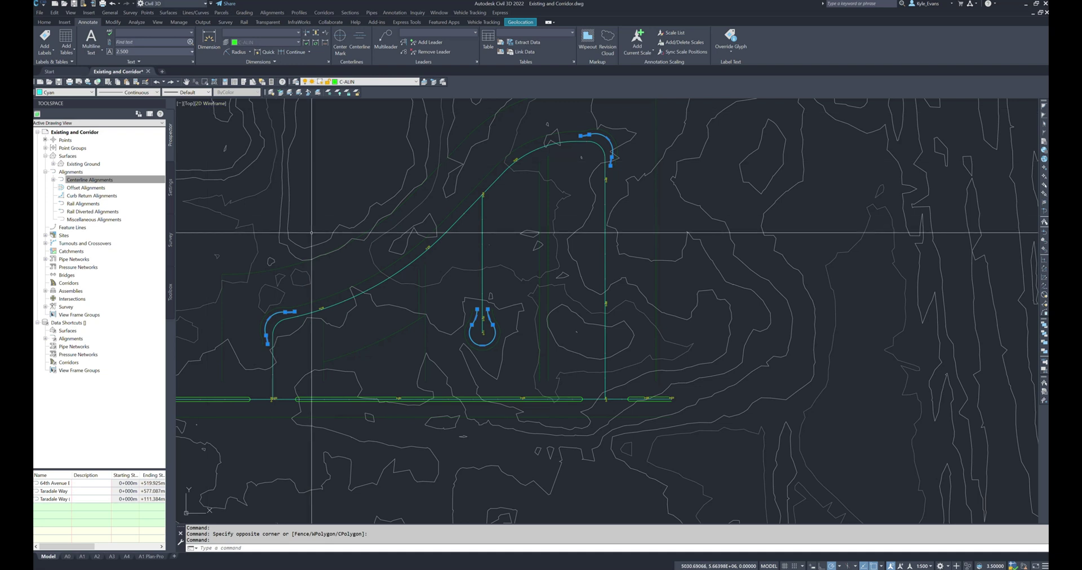
key(Escape)
Start an alignment from the west knuckle's outer edge polyline and reverse its direction
middle_drag(306, 353, 366, 338)
click(271, 13)
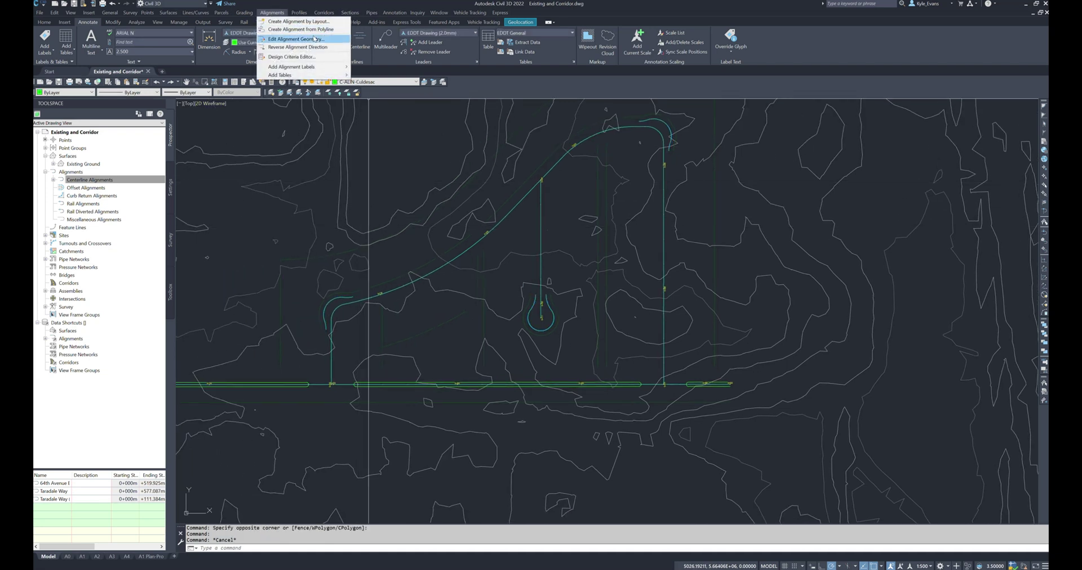
click(313, 36)
click(328, 304)
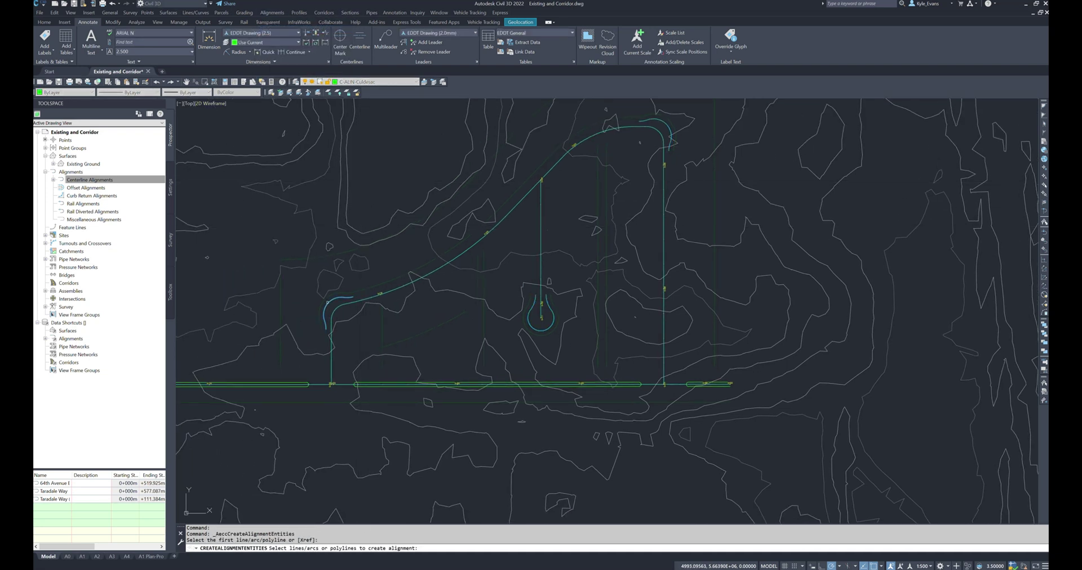
key(Return)
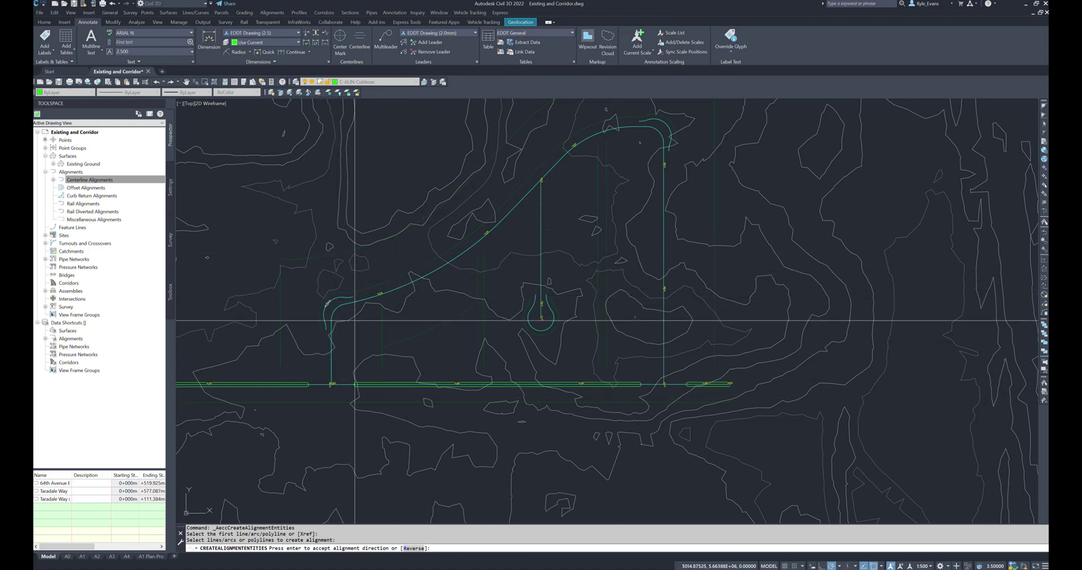
scroll(355, 315, up, 2)
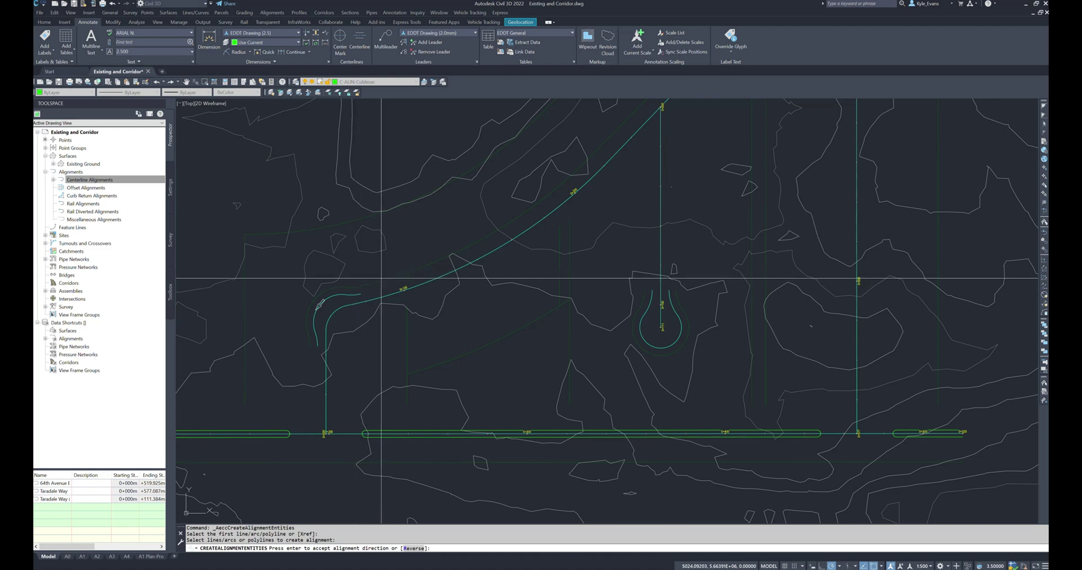
scroll(381, 278, down, 2)
text(r)
key(Return)
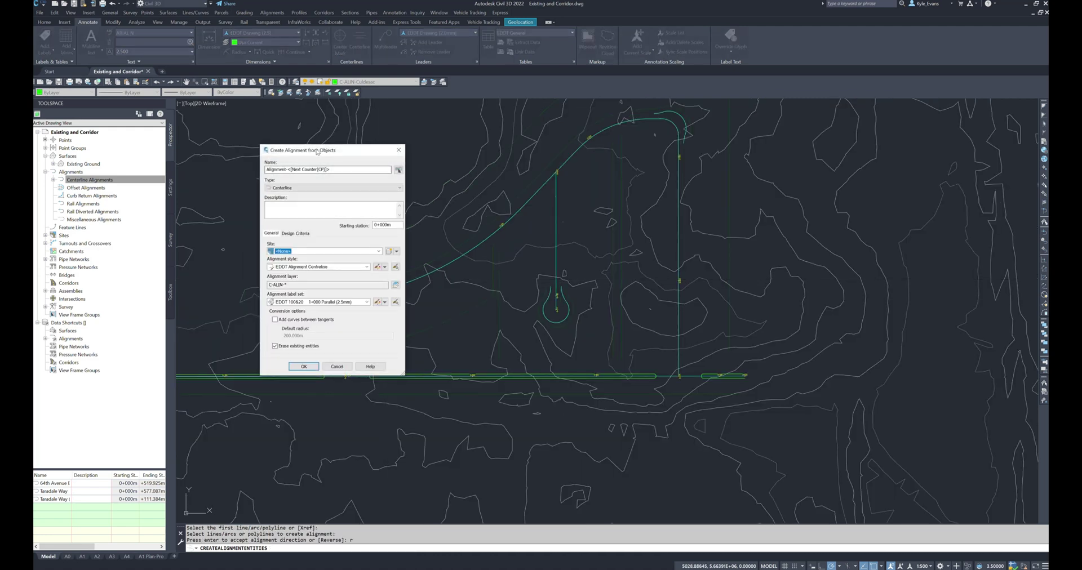
Name the alignment West Knuckle EOA, create it with Erase existing entities on, and check its station labels
drag(338, 150, 554, 148)
key(ctrl+a)
text(We)
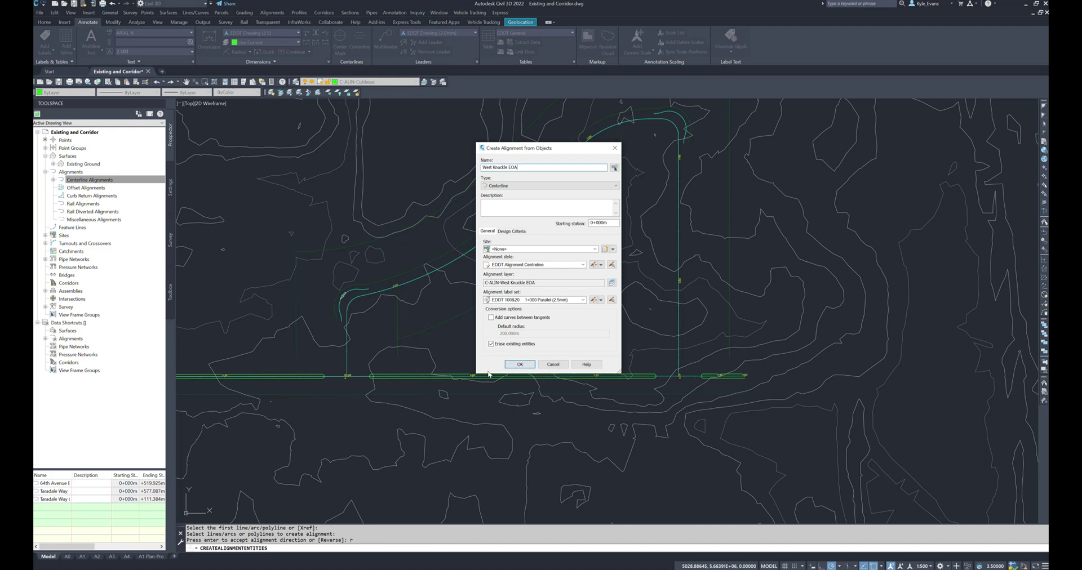
click(519, 364)
scroll(344, 324, up, 2)
scroll(344, 324, up, 3)
scroll(338, 316, down, 2)
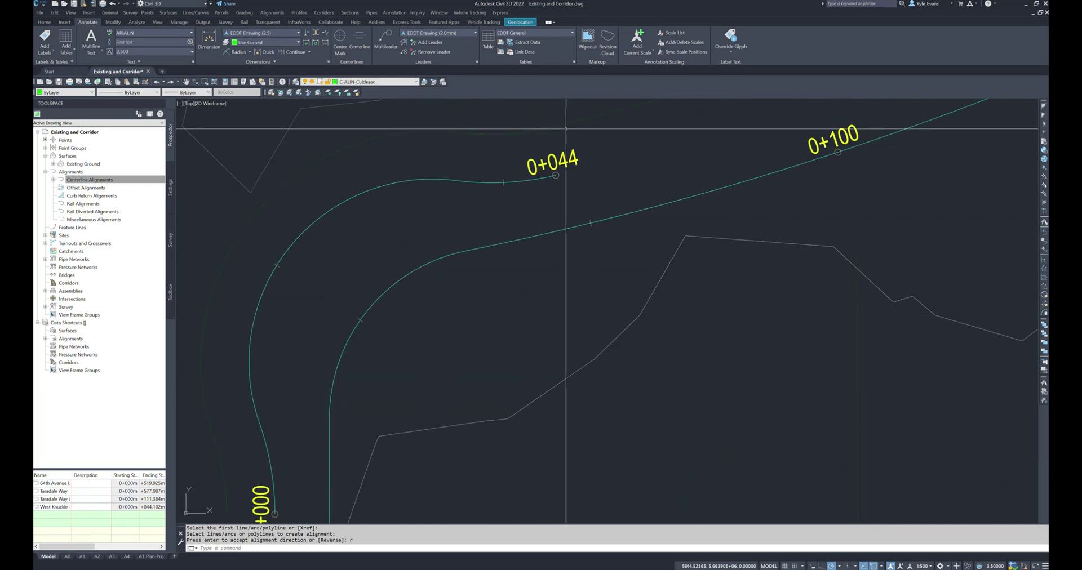
Create an alignment named East Knuckle EOA from the east knuckle's outer edge polyline, accepting its direction
scroll(555, 314, down, 5)
scroll(556, 314, up, 4)
middle_drag(556, 313, 519, 285)
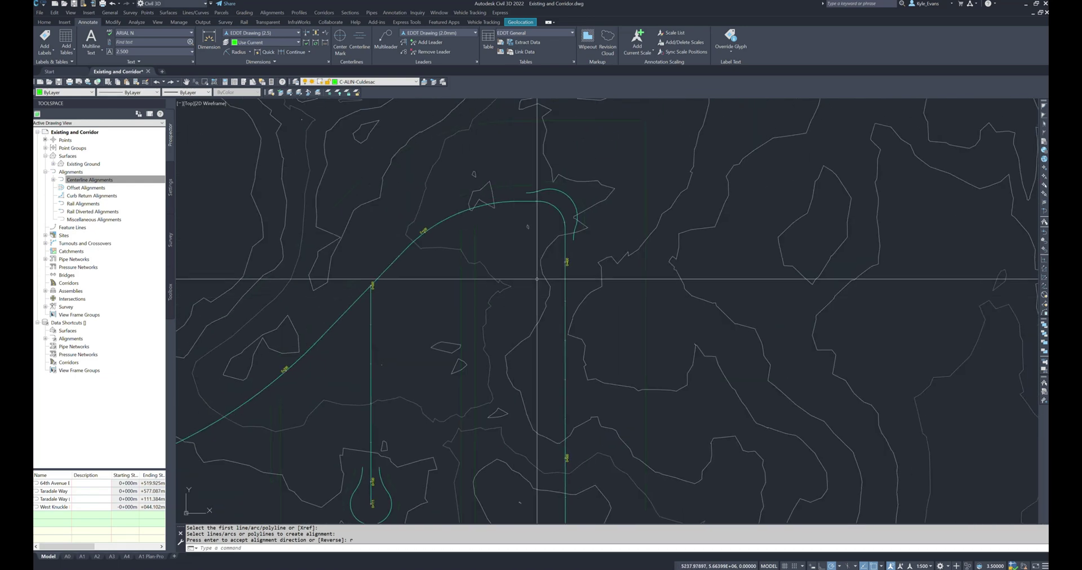
click(272, 13)
click(299, 28)
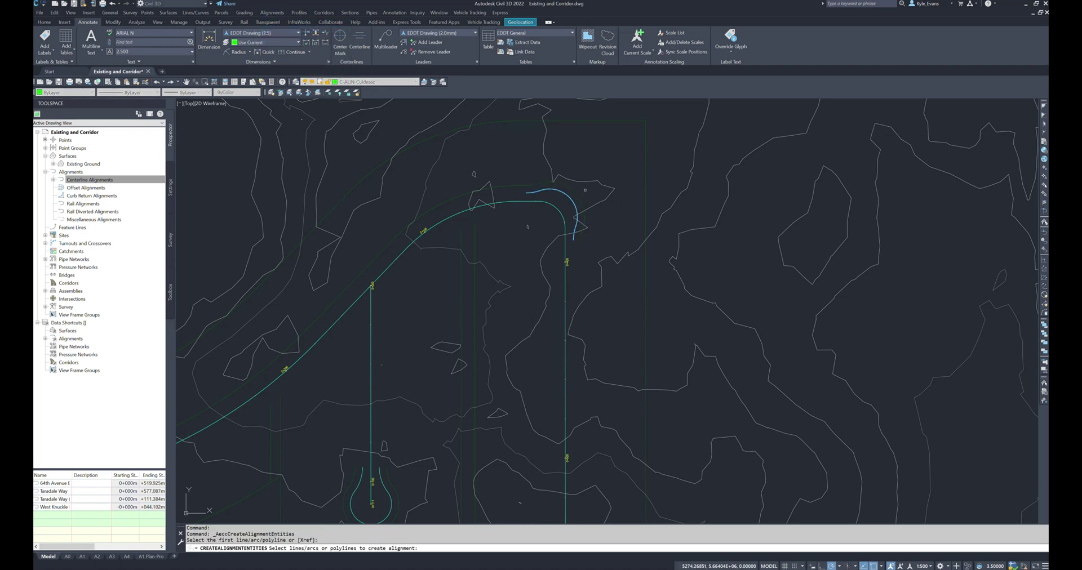
key(Return)
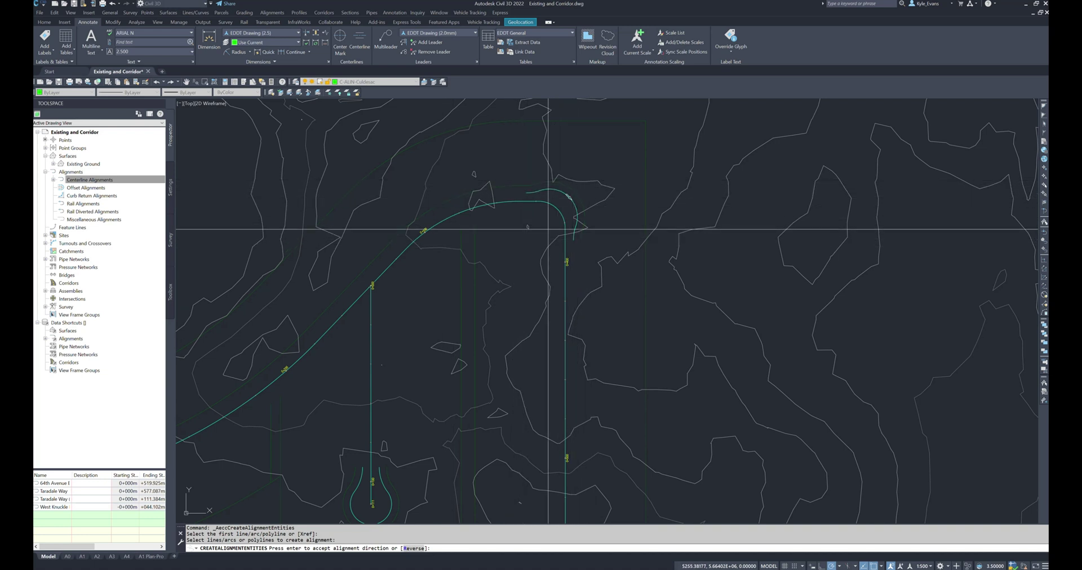
key(Return)
triple_click(629, 193)
text(East Knuckle EOA)
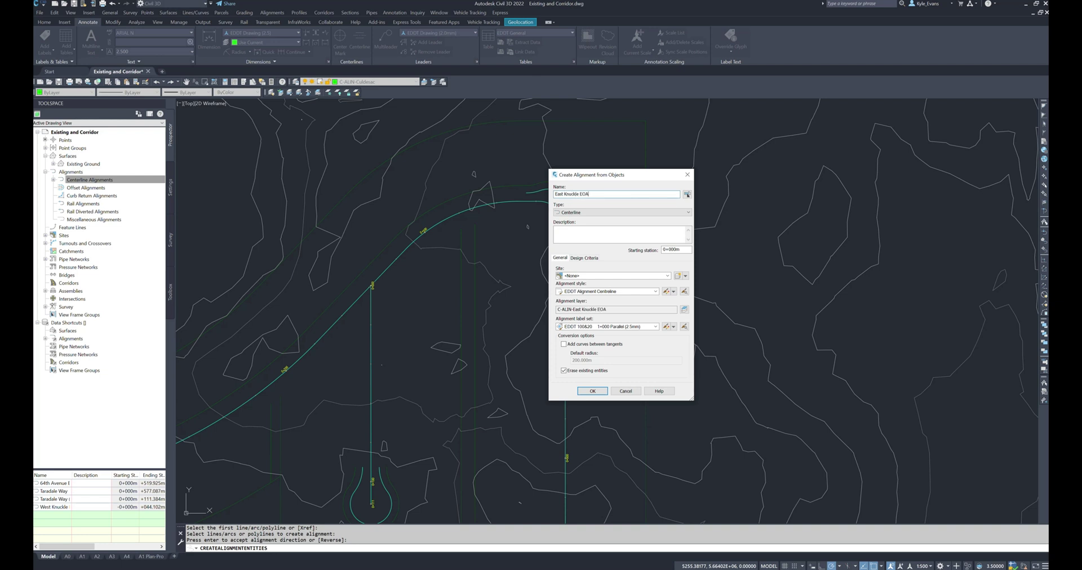
click(585, 390)
Create an alignment named Cul-De-Sac EOA from the cul-de-sac bulb polyline, accepting its direction
mouse_move(426, 381)
middle_down()
mouse_move(467, 346)
mouse_move(510, 268)
middle_up()
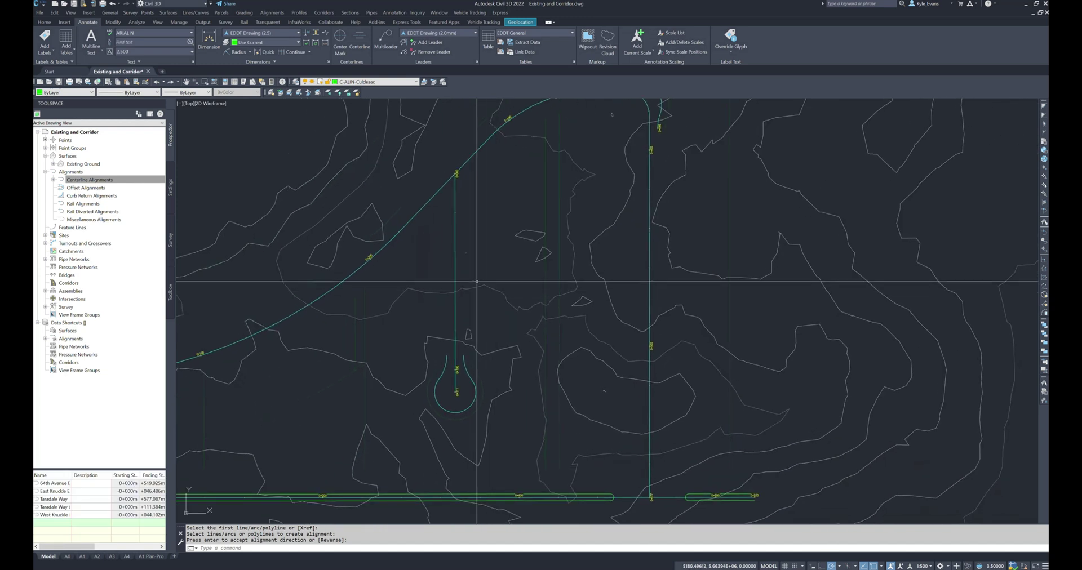
click(273, 12)
click(300, 28)
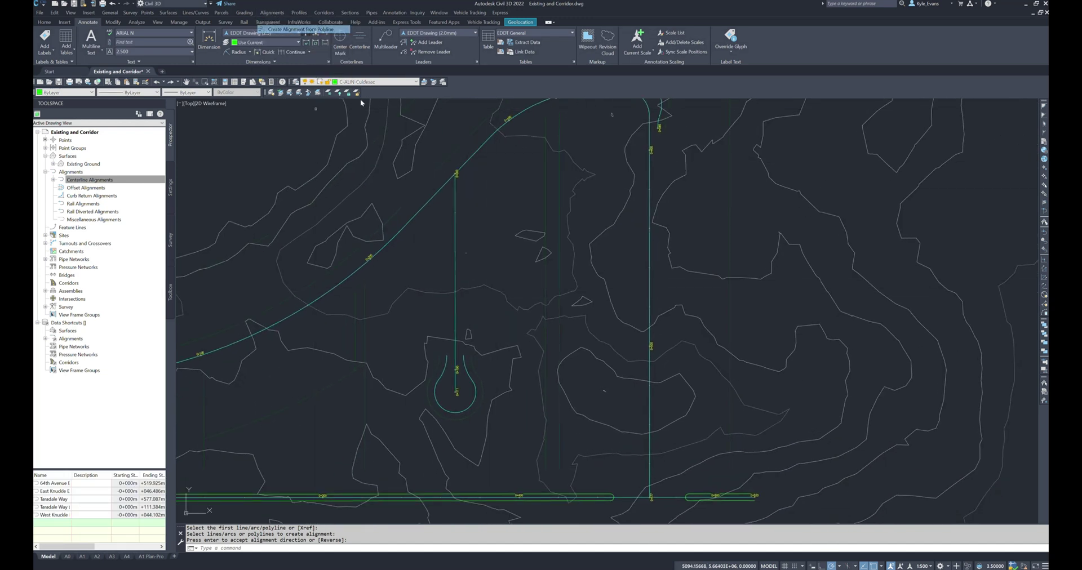
click(452, 412)
key(Return)
scroll(454, 401, up, 2)
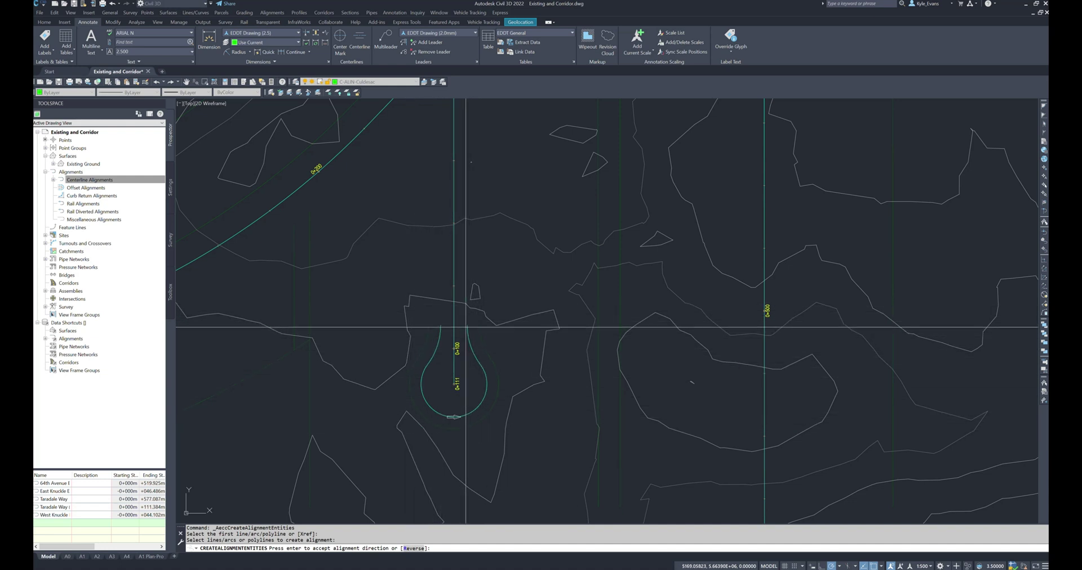
key(Return)
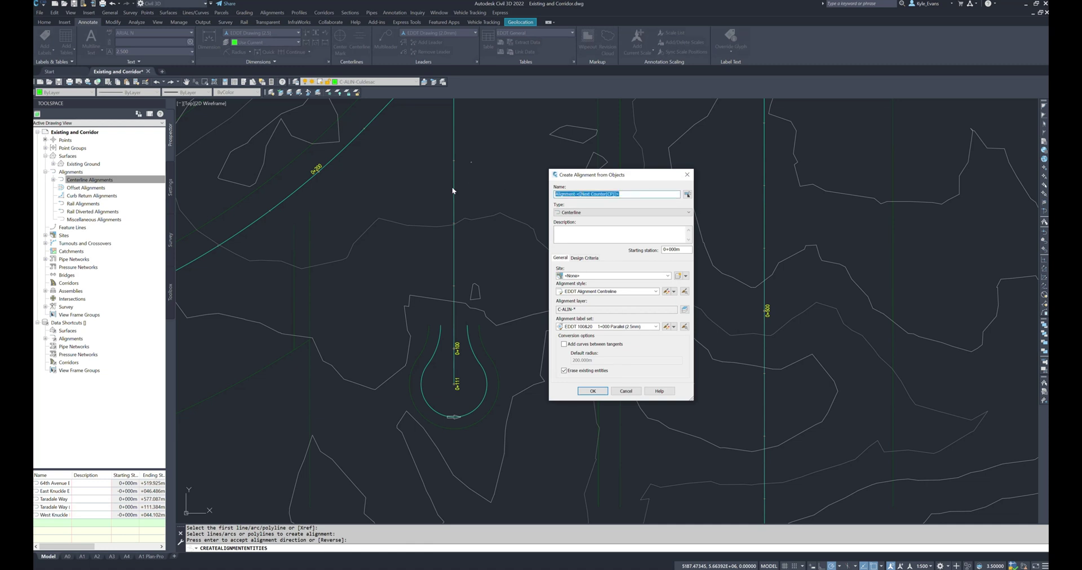
text(Cul-De-Sac EOA)
click(592, 391)
scroll(484, 281, down, 4)
mouse_move(529, 258)
middle_down()
mouse_move(638, 362)
mouse_move(565, 359)
middle_up()
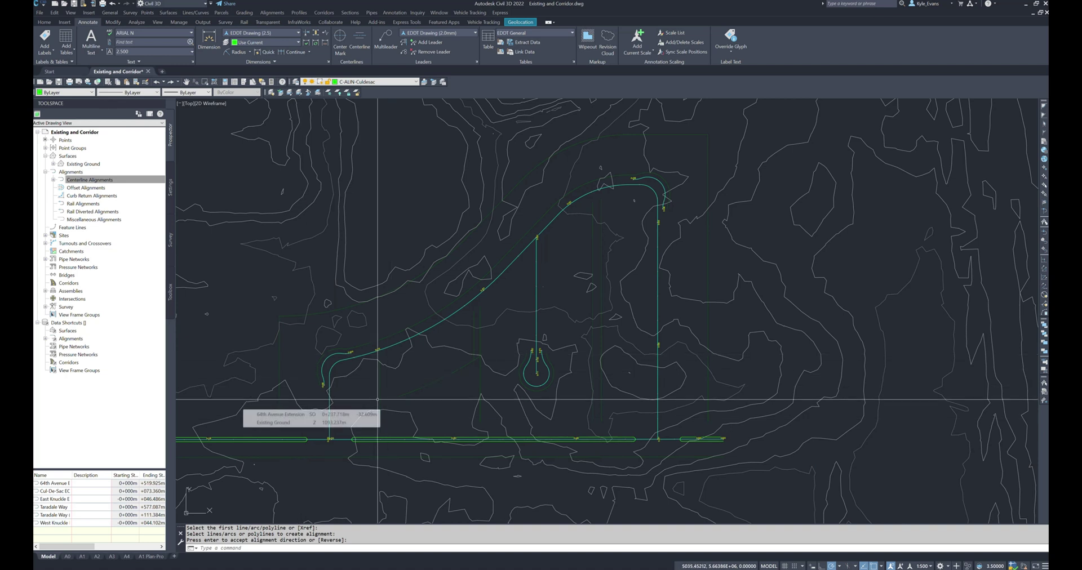
Review the list of centerline alignments and select the short cul-de-sac road alignment, Taradale Way (1), in the drawing
click(63, 180)
click(53, 180)
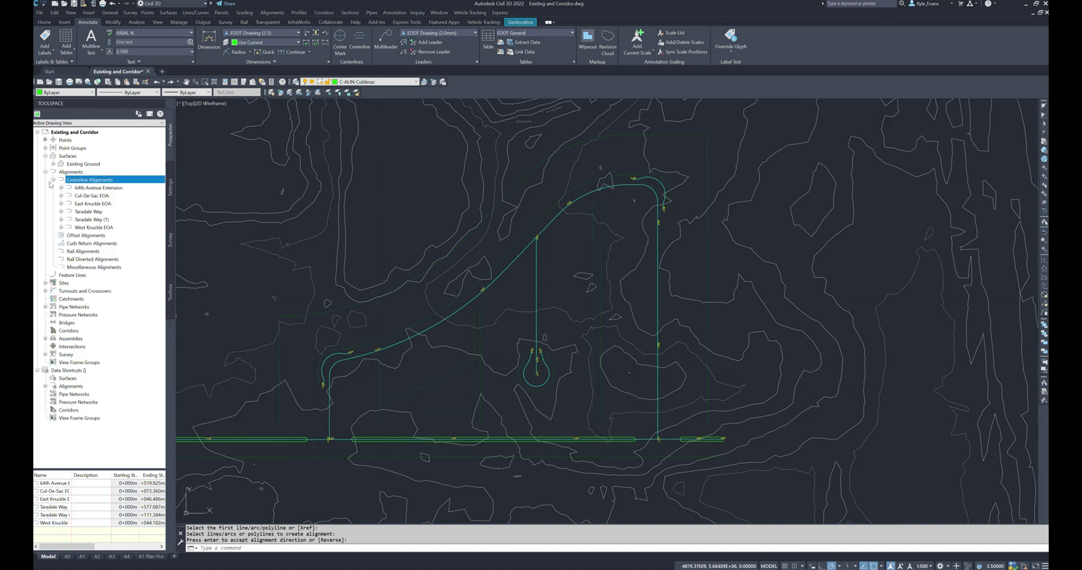
click(100, 227)
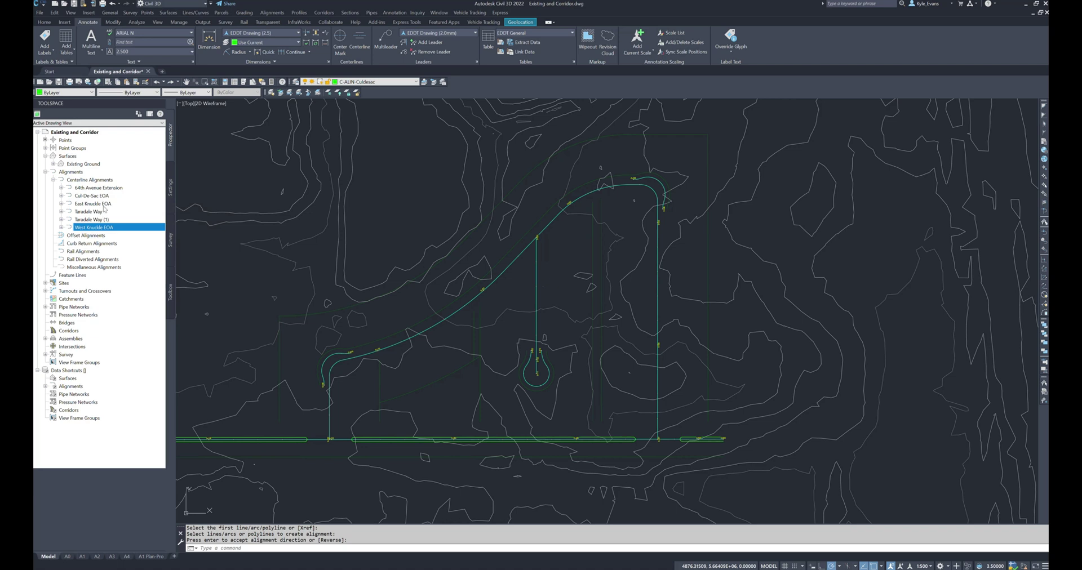
click(104, 196)
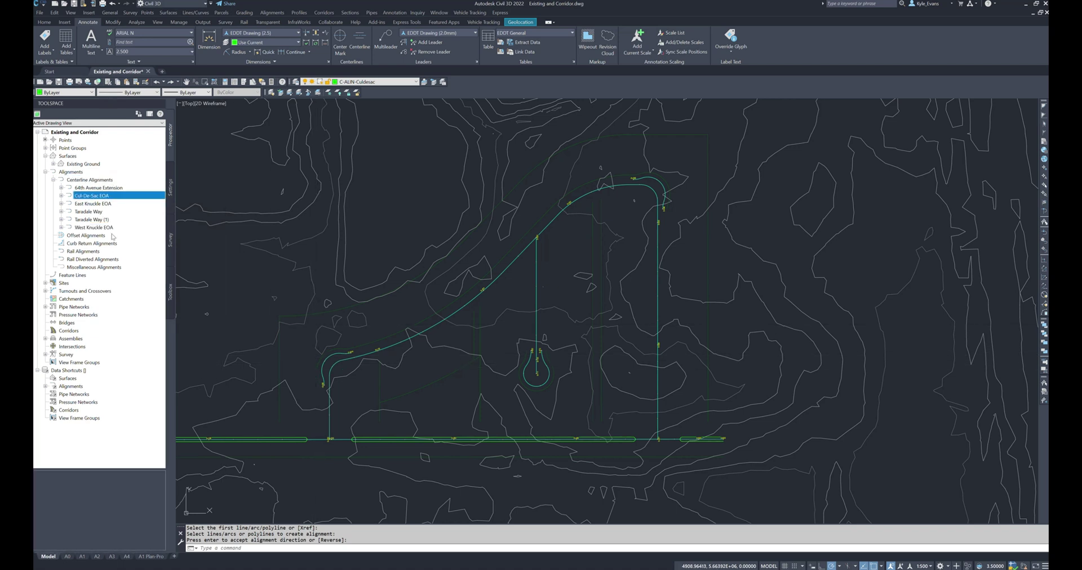
right_click(100, 220)
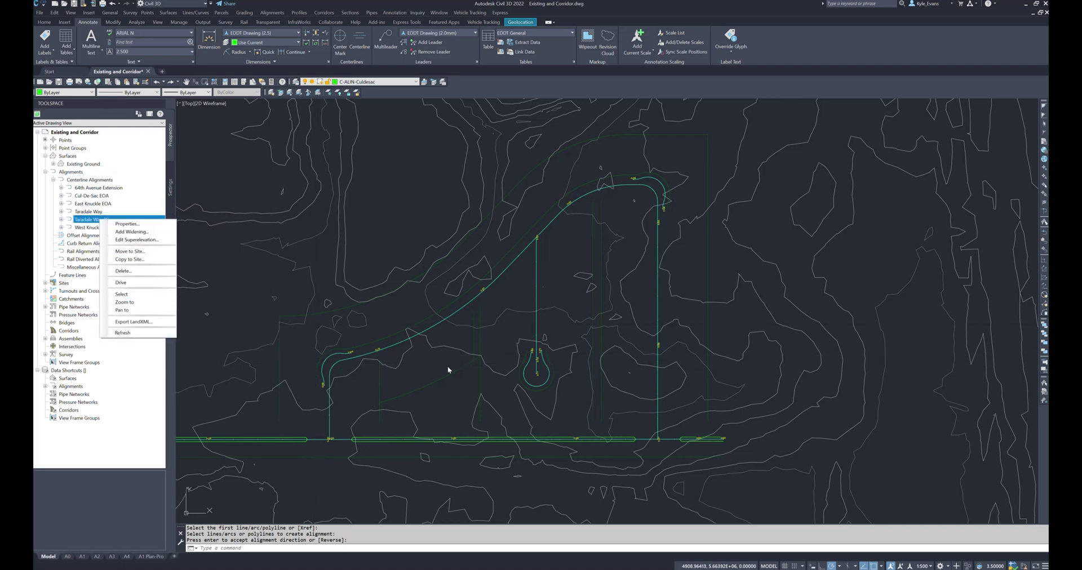
drag(516, 274, 532, 244)
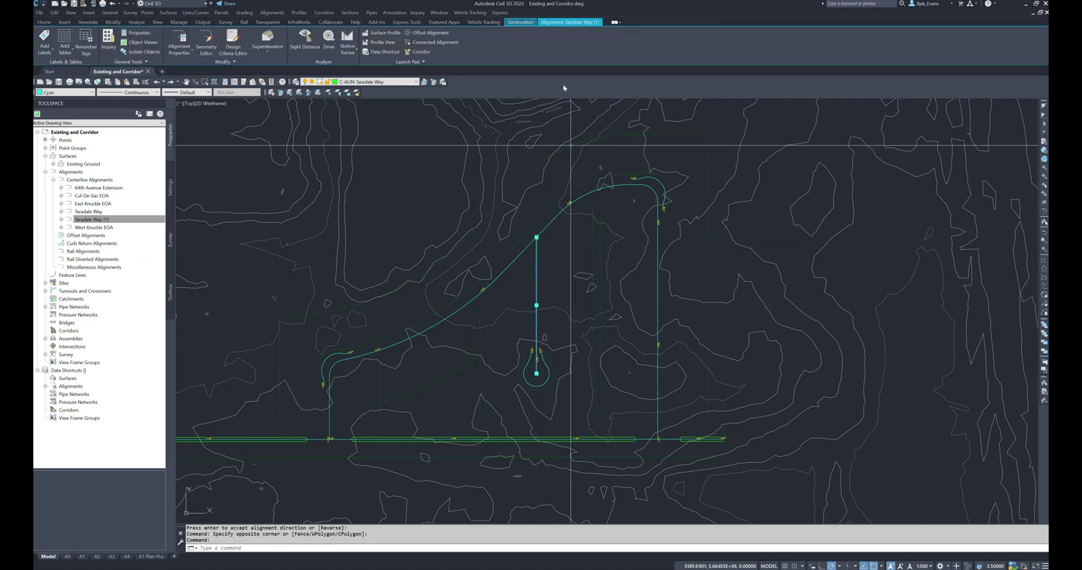
Rename the Taradale Way (1) alignment as Taradale Place in its alignment properties
right_click(103, 220)
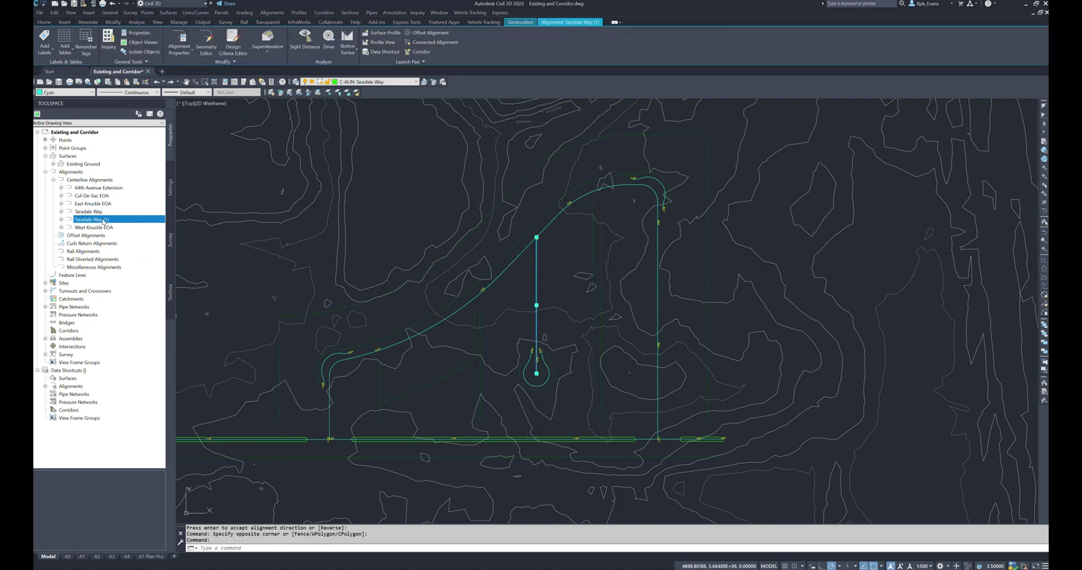
click(130, 224)
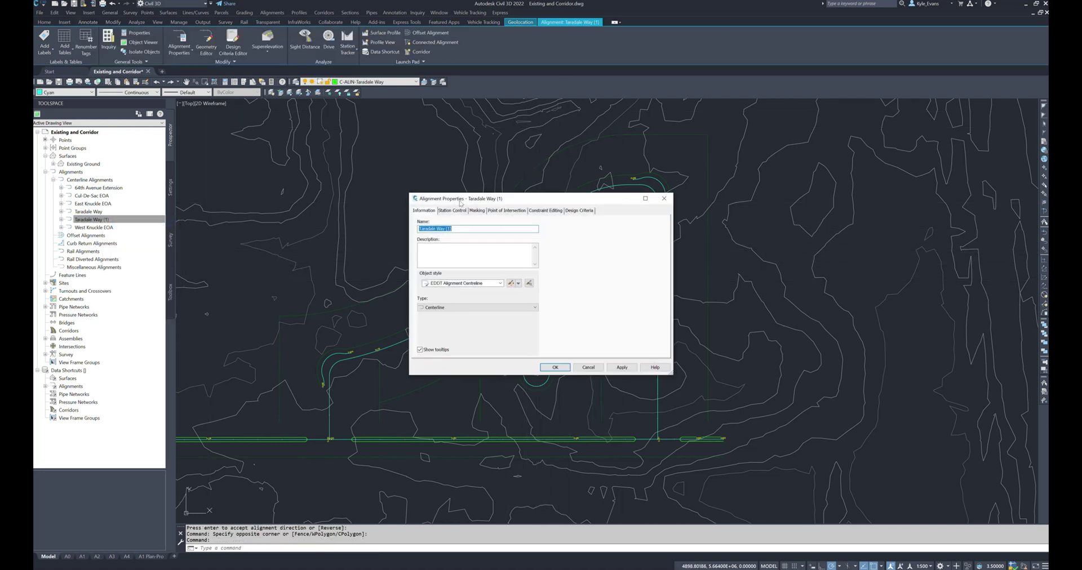
text(Taradale Pla)
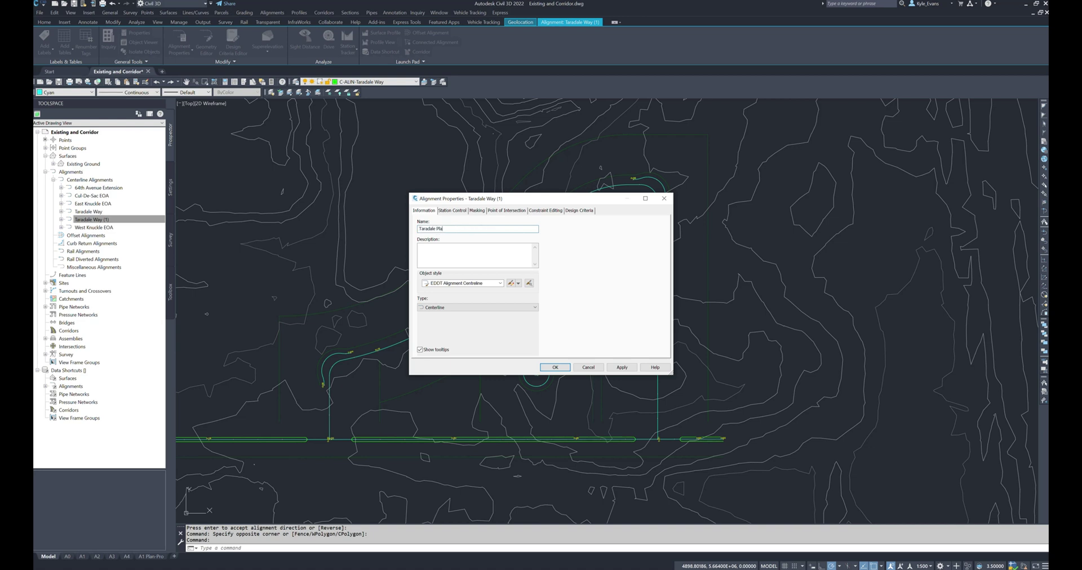
text(ce)
key(ctrl+Tab)
key(ctrl+Tab)
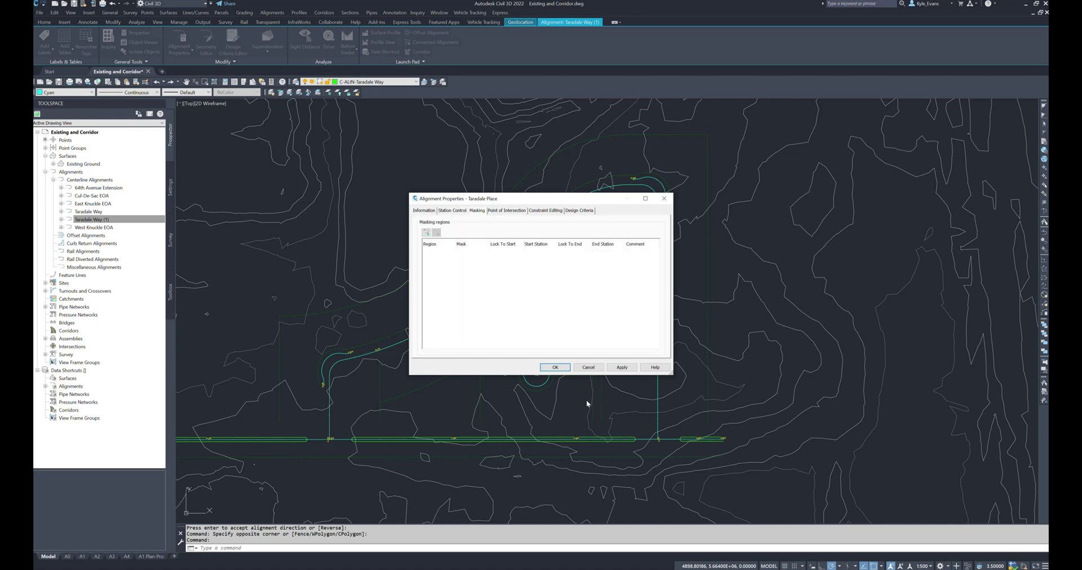
click(565, 368)
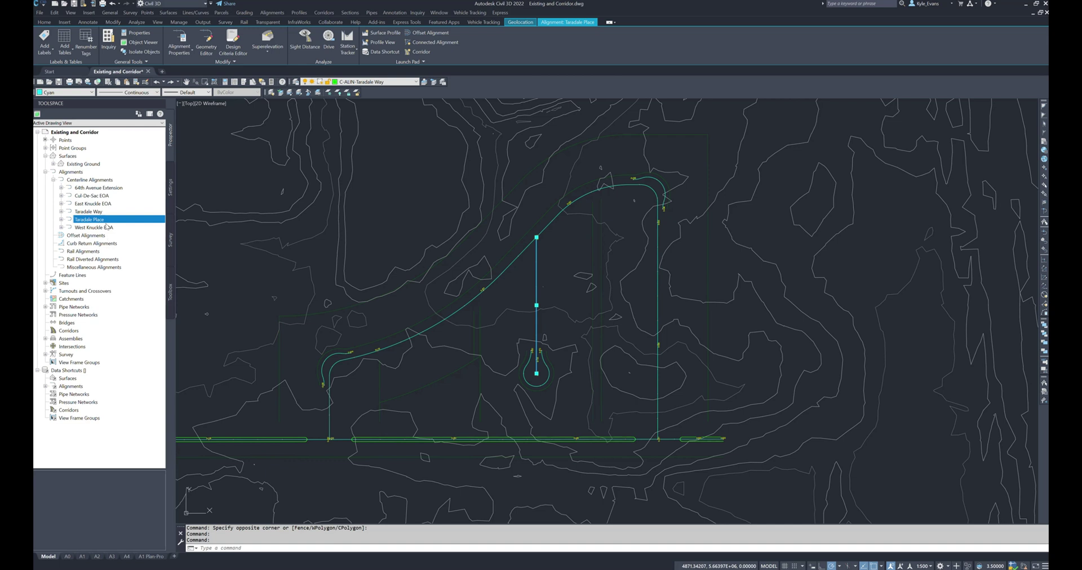
Examine the profile and view collections stored under the Taradale Place alignment
middle_drag(531, 367, 530, 345)
click(59, 222)
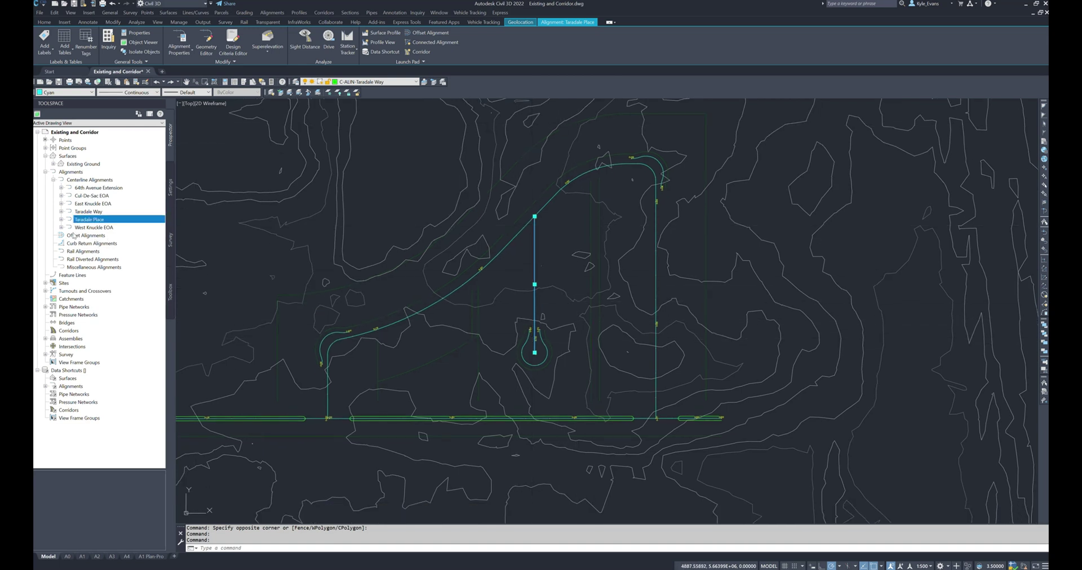
click(61, 219)
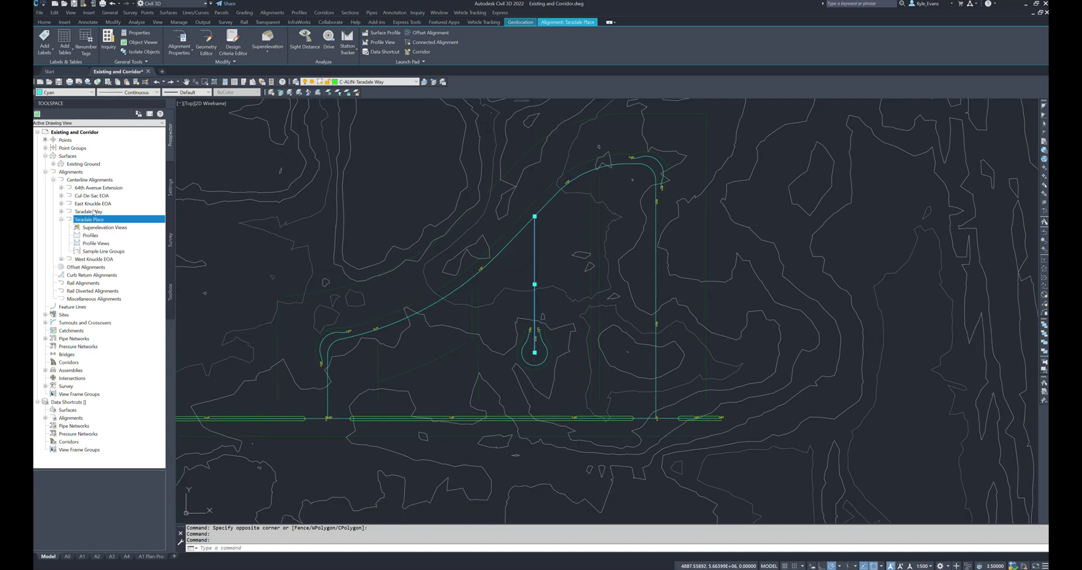
click(60, 219)
middle_drag(329, 201, 357, 222)
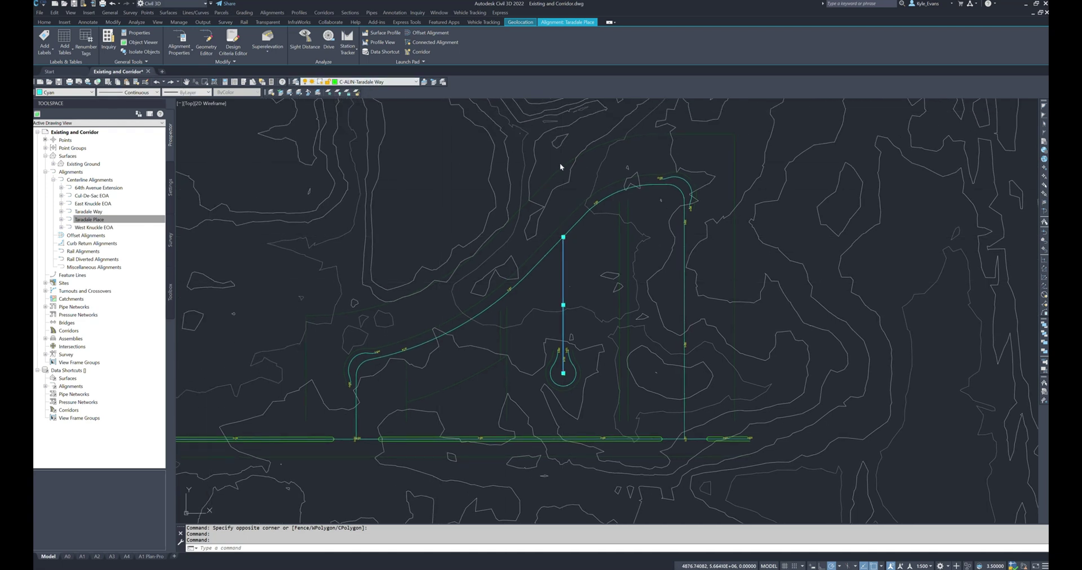
Check the layer list for a C-ALIN-Taradale Place layer, enlarging the layer manager and widening its names to read them
click(295, 82)
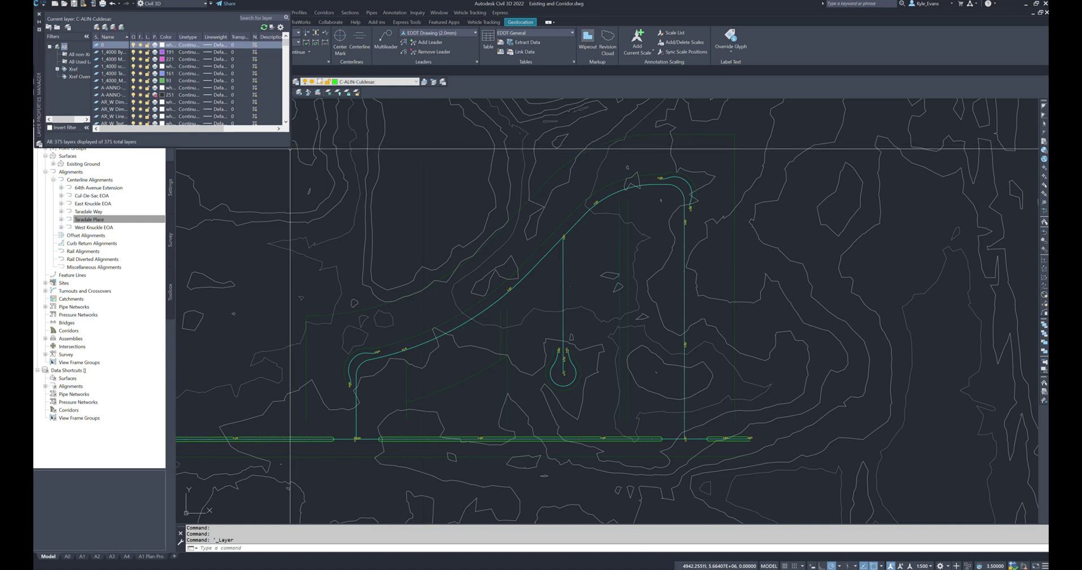
drag(290, 149, 510, 380)
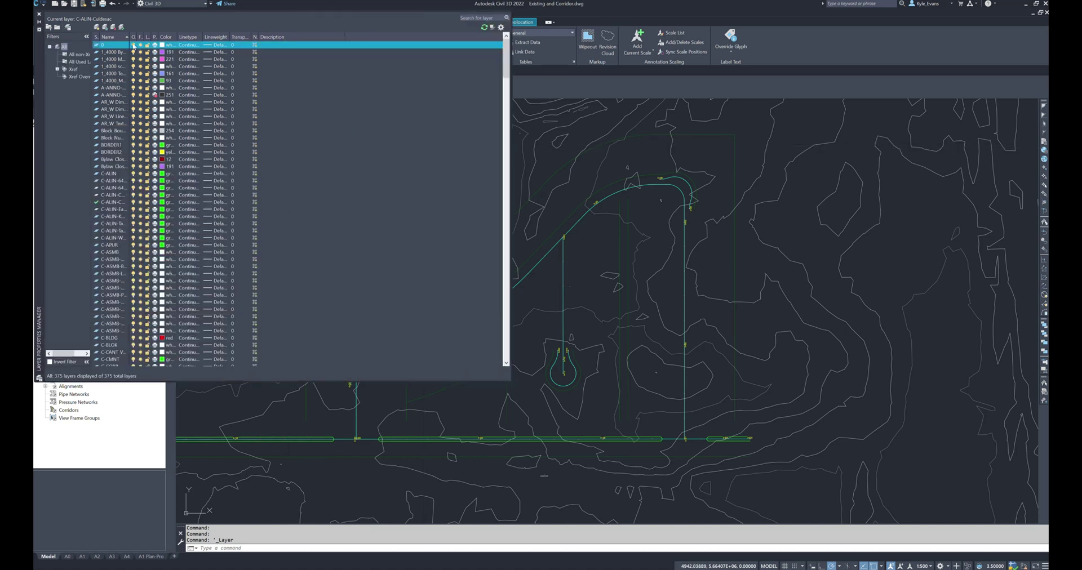
double_click(129, 37)
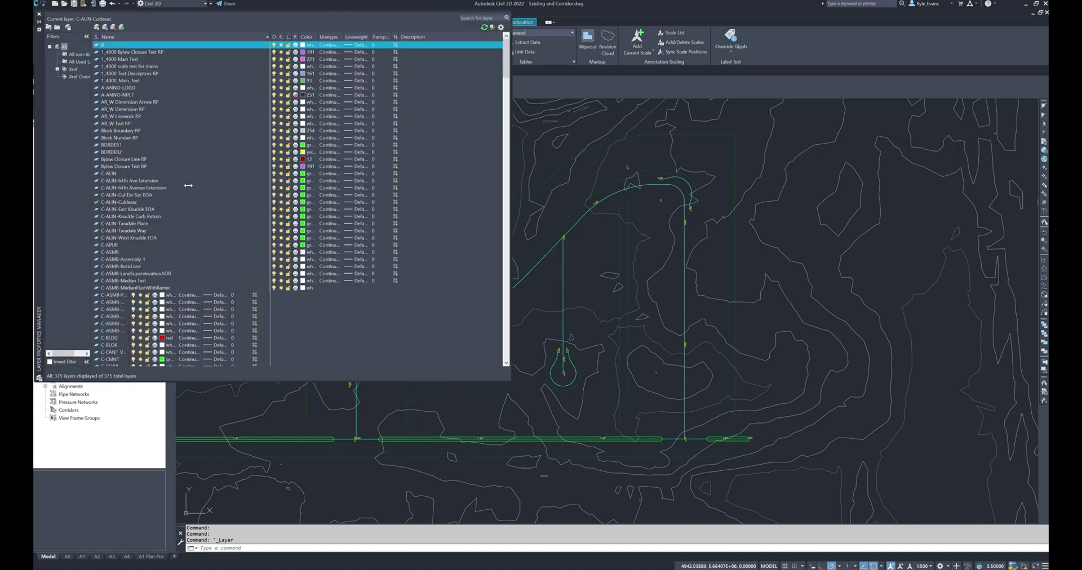
click(135, 224)
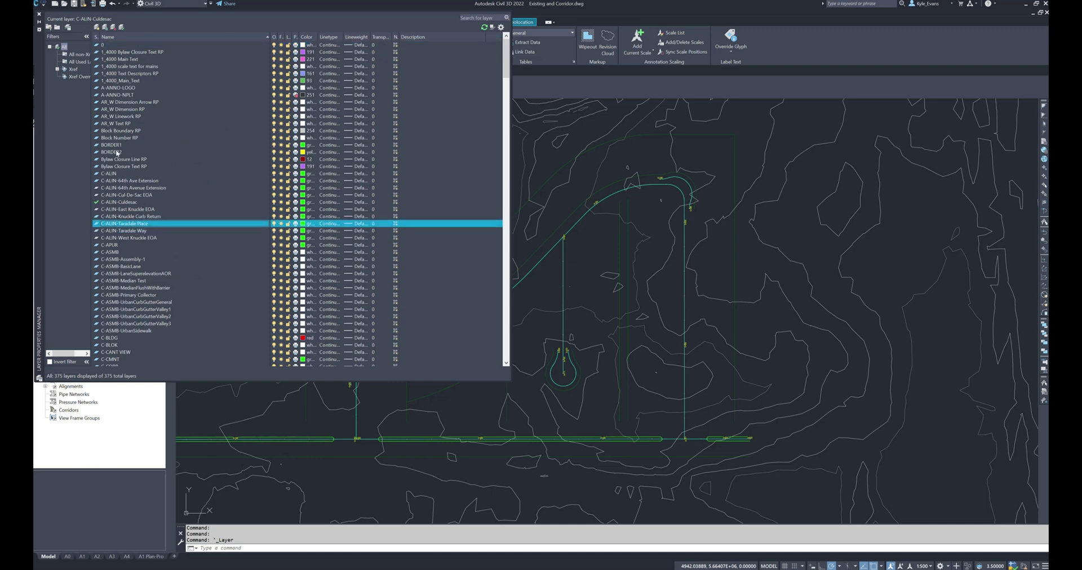
click(40, 12)
Move the Taradale Place alignment onto the C-ALIN-Taradale Place layer
click(564, 267)
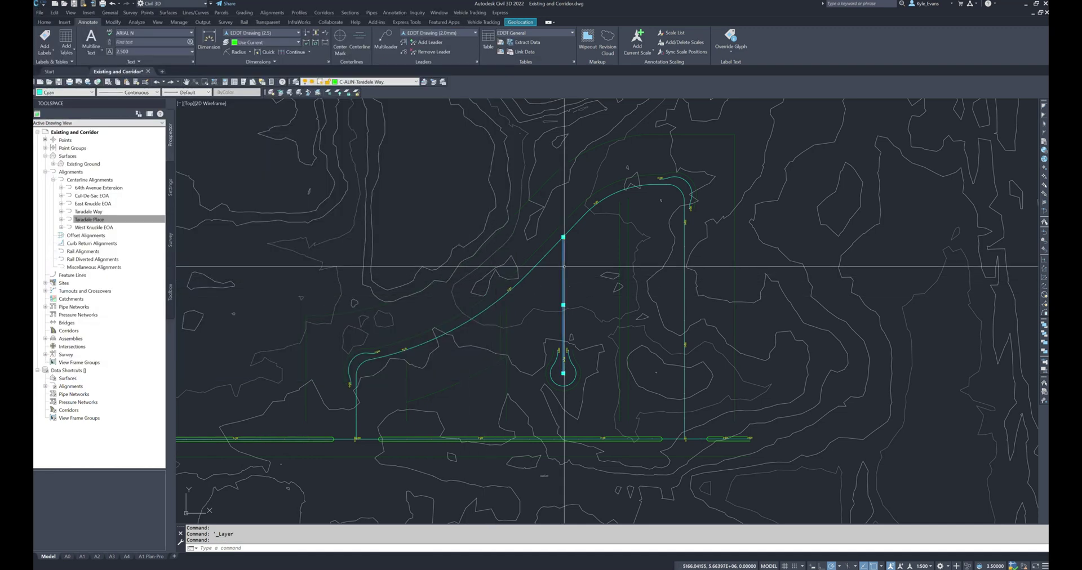
click(379, 82)
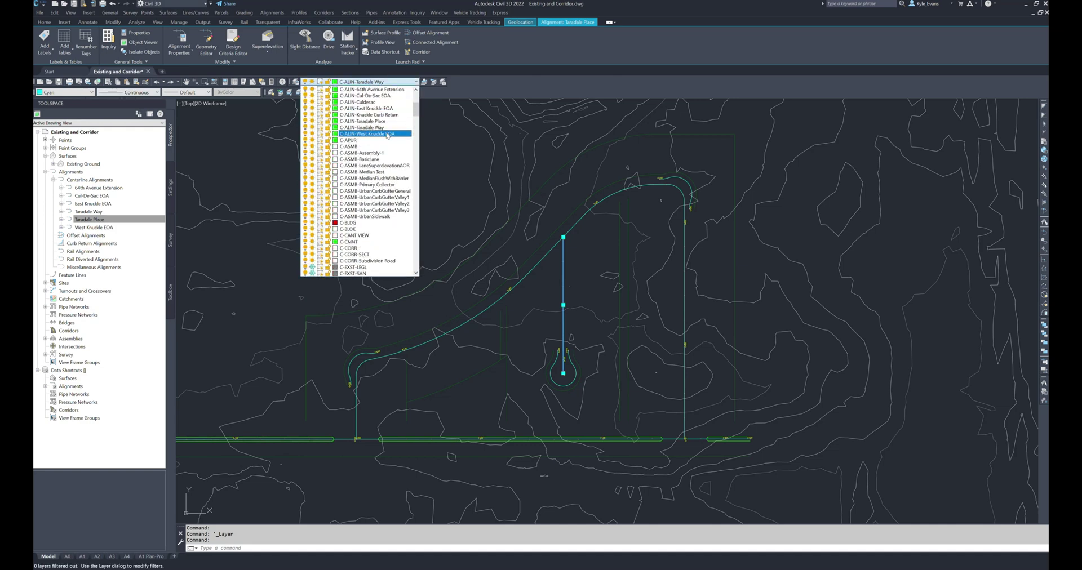
click(366, 121)
key(Escape)
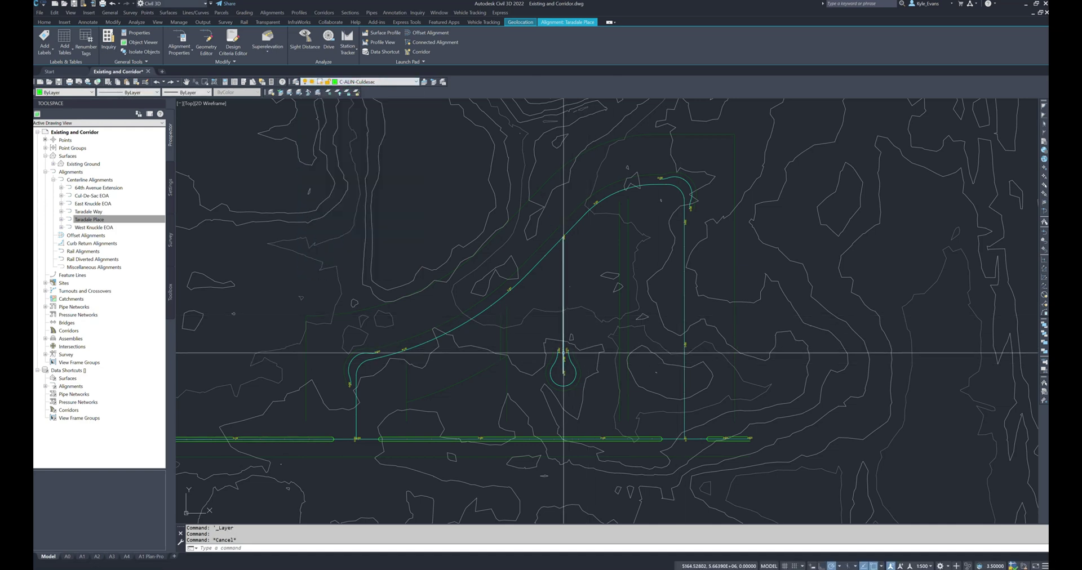
Move the Taradale Place station label group onto its matching C-LABL-ALIN layer
scroll(562, 350, up, 2)
click(562, 348)
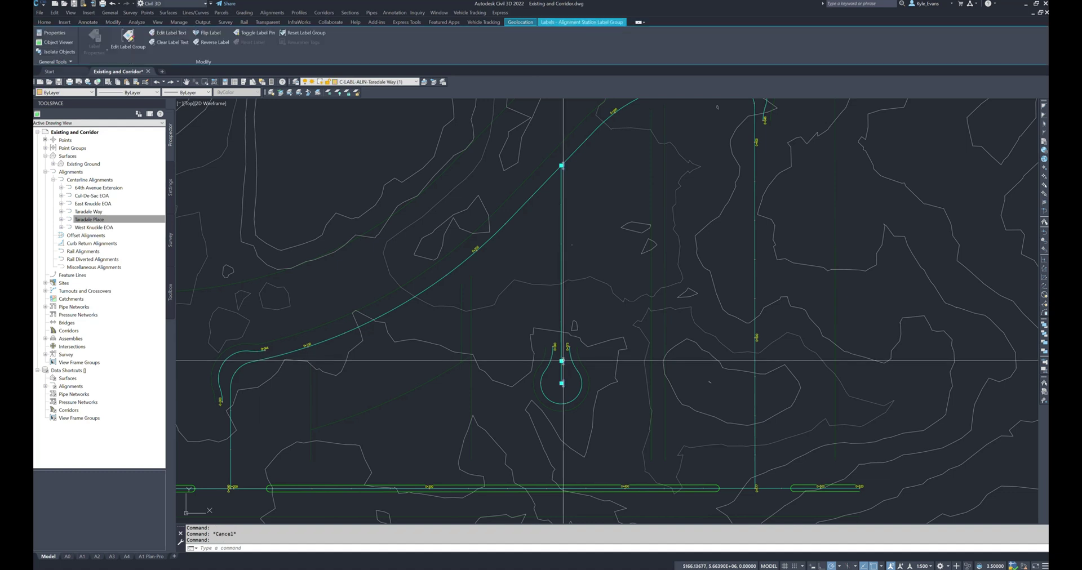
click(369, 82)
scroll(393, 171, down, 2)
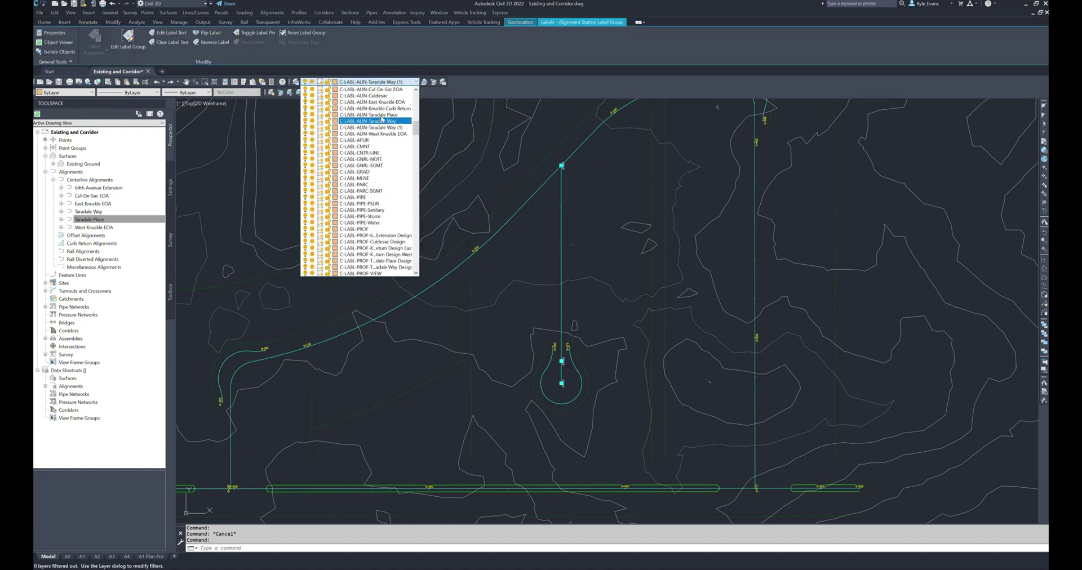
click(382, 120)
Check the layer assigned to the Taradale Way alignment and its extent in the drawing
click(486, 241)
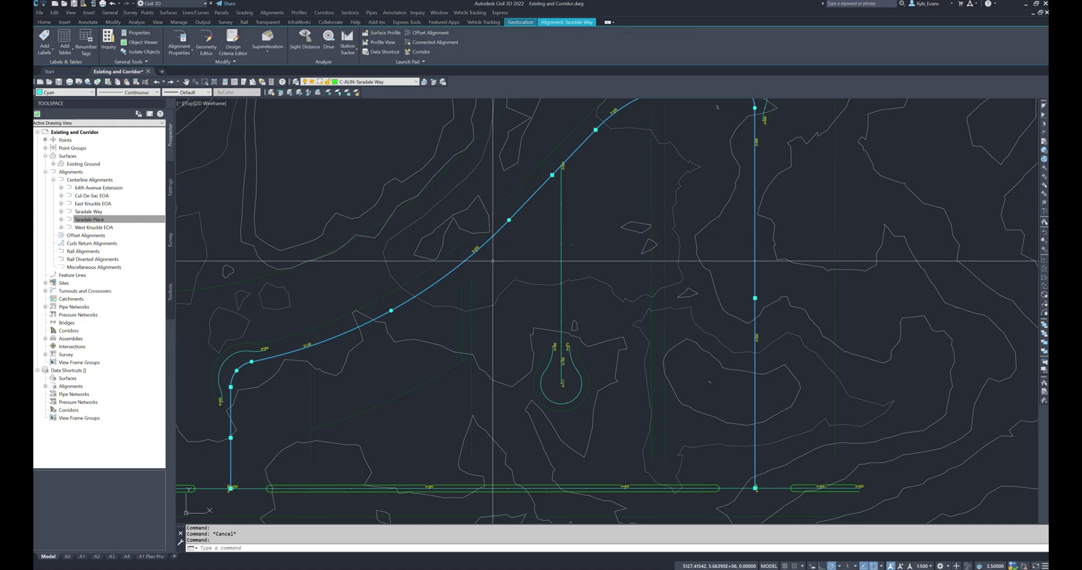
scroll(571, 300, down, 4)
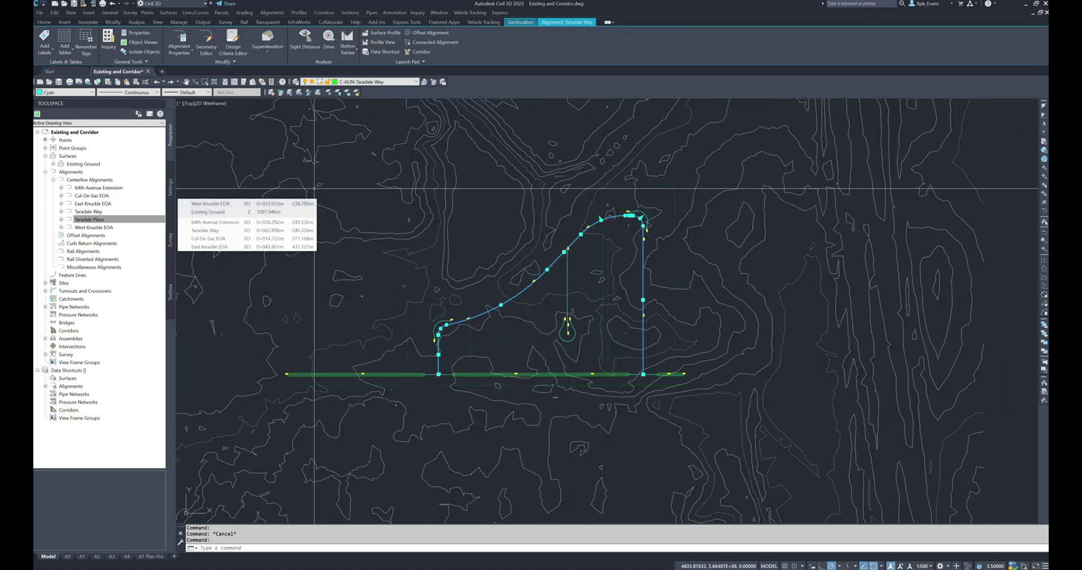
key(Escape)
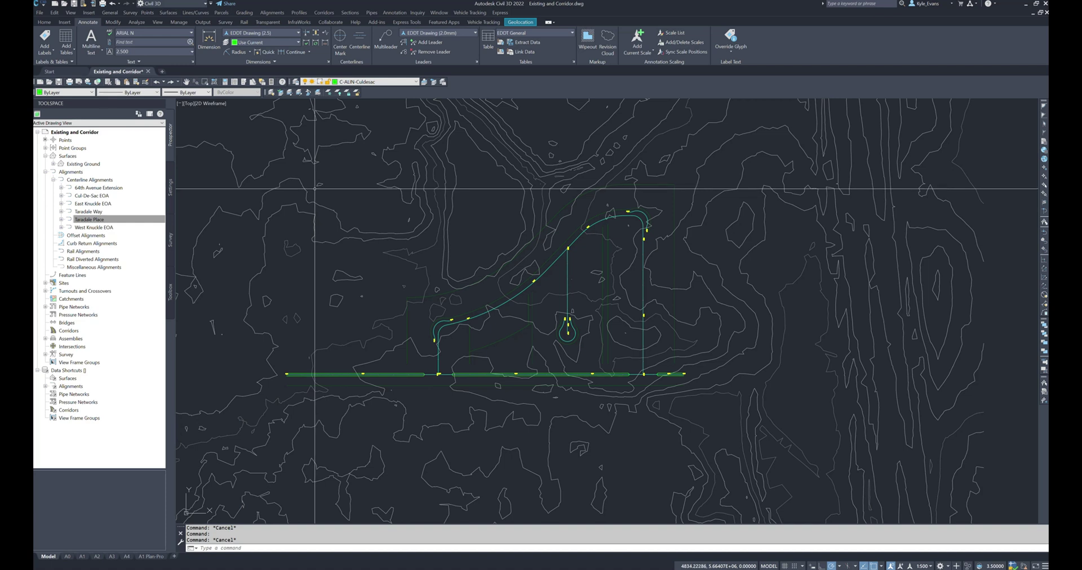
Go through the 64th Avenue Extension, Taradale Way, Taradale Place and West Knuckle EOA entries in the centerline alignments list
click(110, 189)
click(102, 211)
click(96, 219)
click(93, 227)
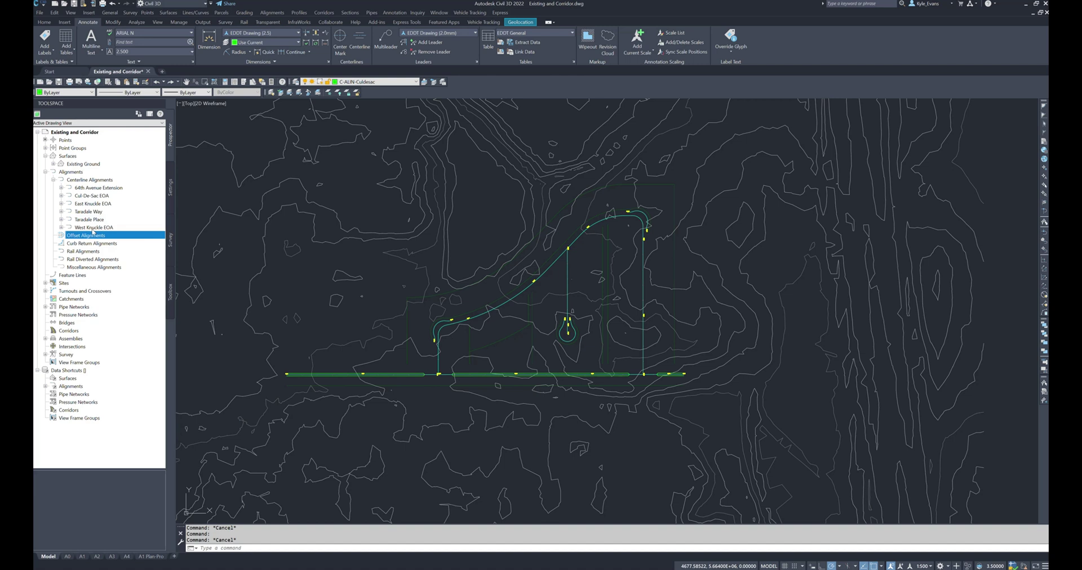